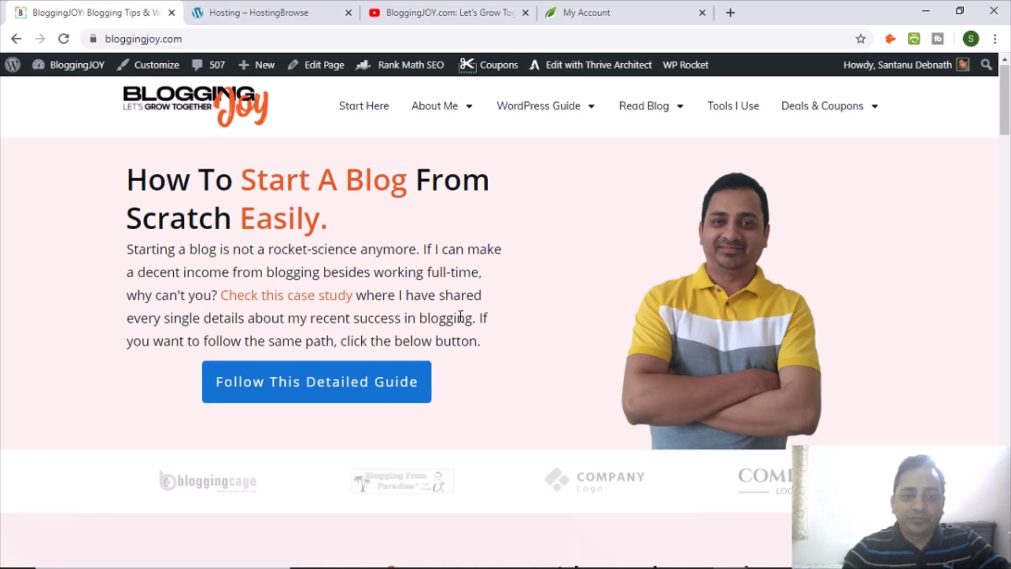
# Scroll the BloggingJOY homepage to Latest Articles and open 'Top Bloggers In India To Follow In 2020'.
pyautogui.scroll(-1, 461, 318)
pyautogui.scroll(1, 462, 322)
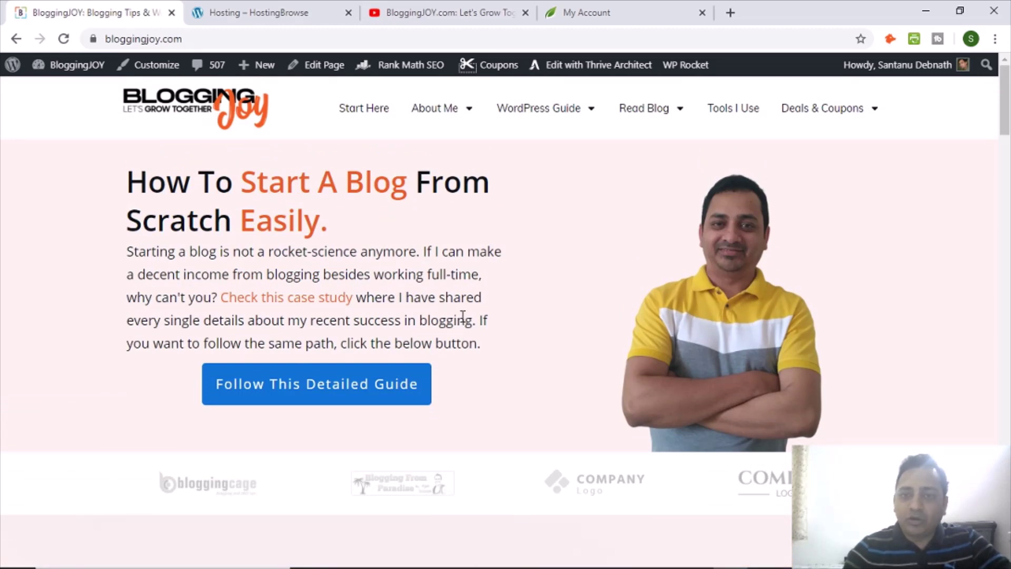
pyautogui.scroll(-1, 458, 322)
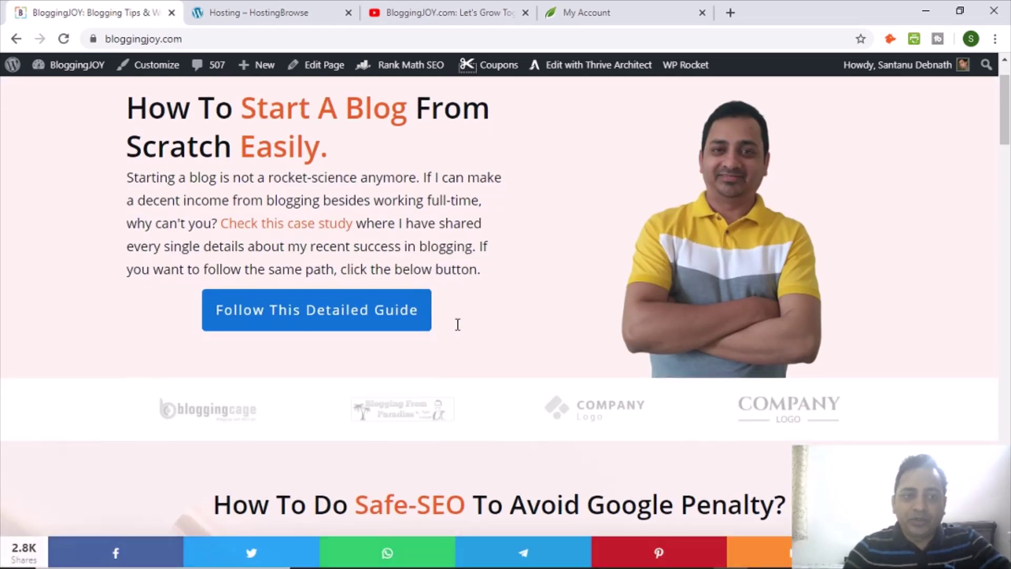
pyautogui.scroll(1, 477, 322)
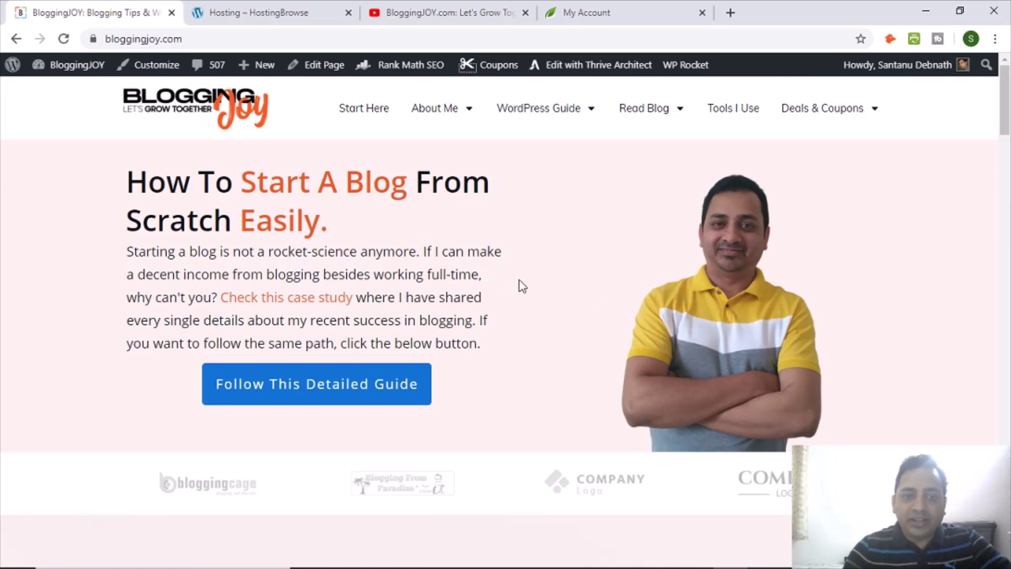
pyautogui.scroll(-20, 521, 286)
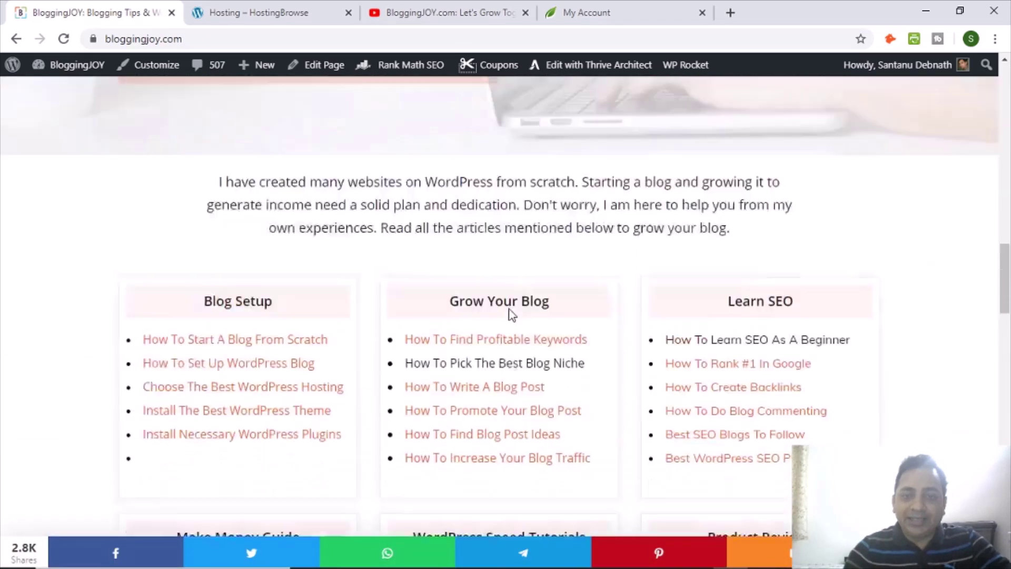
pyautogui.scroll(-7, 510, 314)
pyautogui.scroll(6, 916, 392)
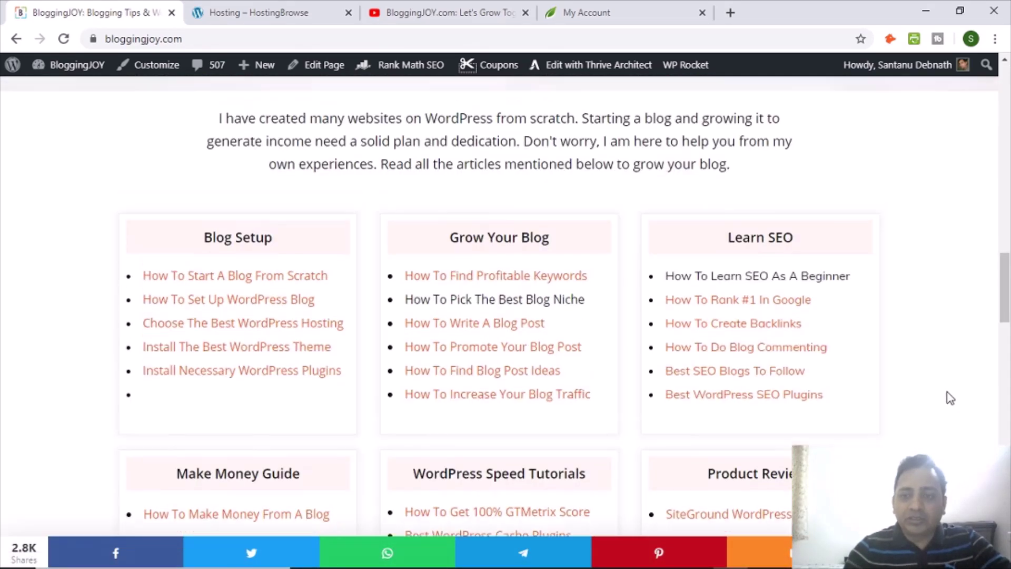
pyautogui.scroll(15, 950, 398)
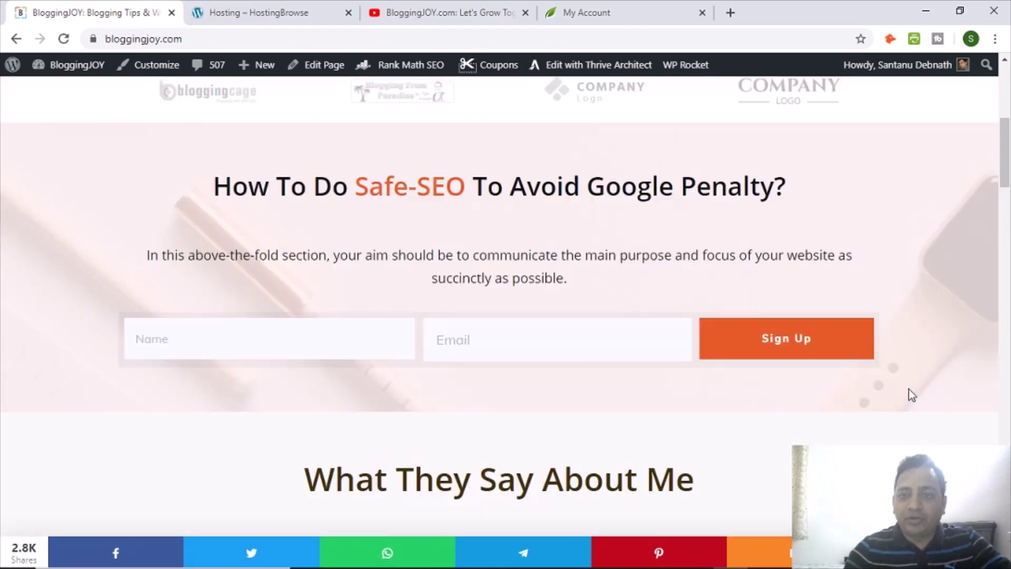
pyautogui.scroll(7, 913, 395)
pyautogui.scroll(-10, 530, 360)
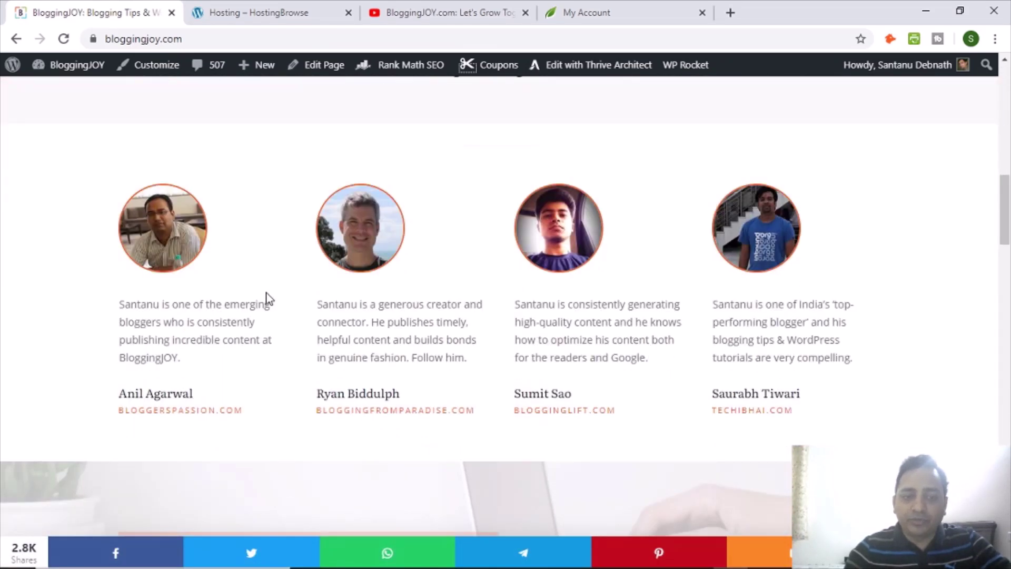
pyautogui.scroll(-3, 192, 300)
pyautogui.scroll(9, 542, 357)
pyautogui.scroll(-10, 925, 356)
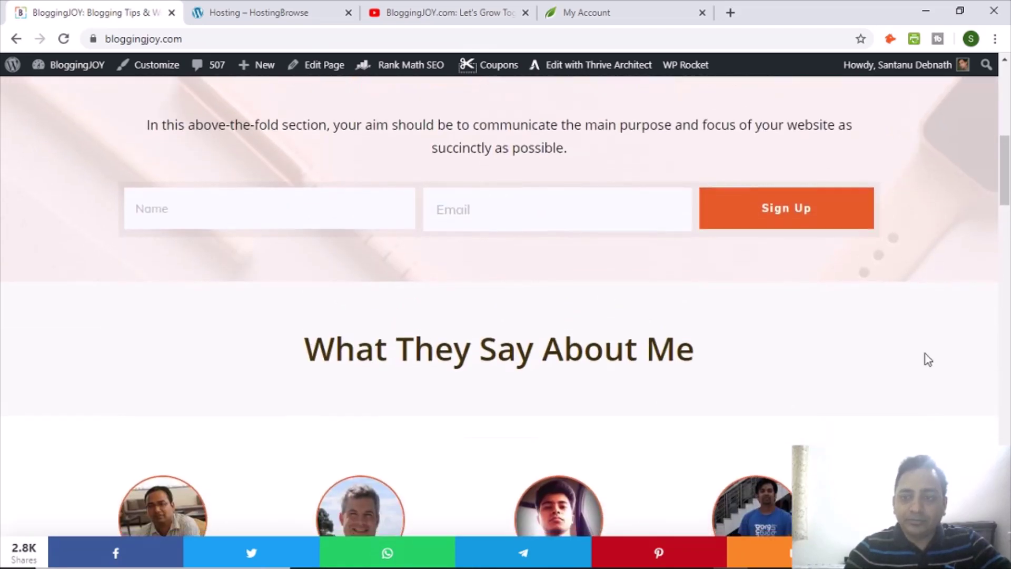
pyautogui.scroll(-12, 946, 361)
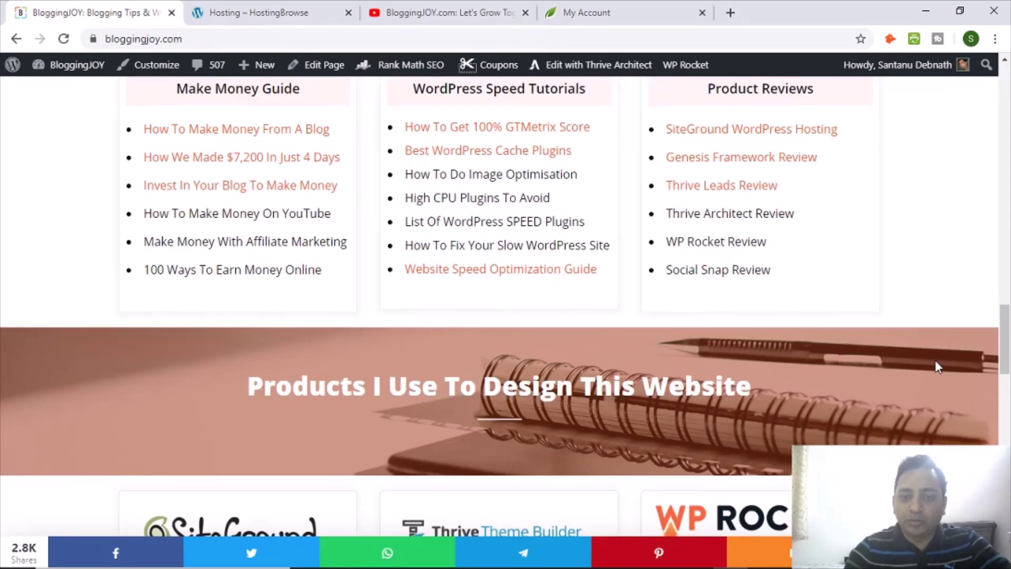
pyautogui.scroll(-15, 944, 355)
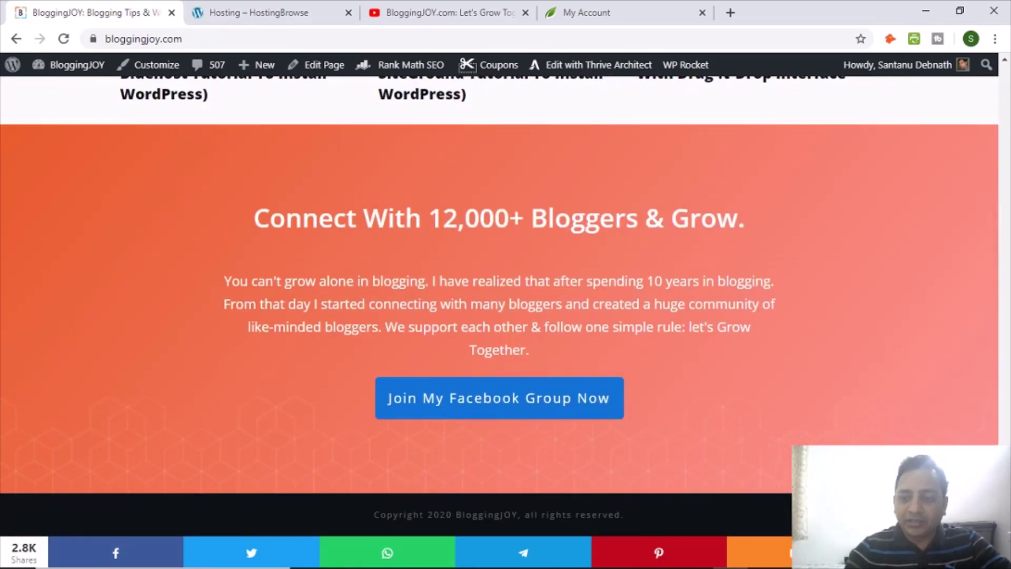
pyautogui.moveTo(1005, 508); pyautogui.dragTo(1010, 84)
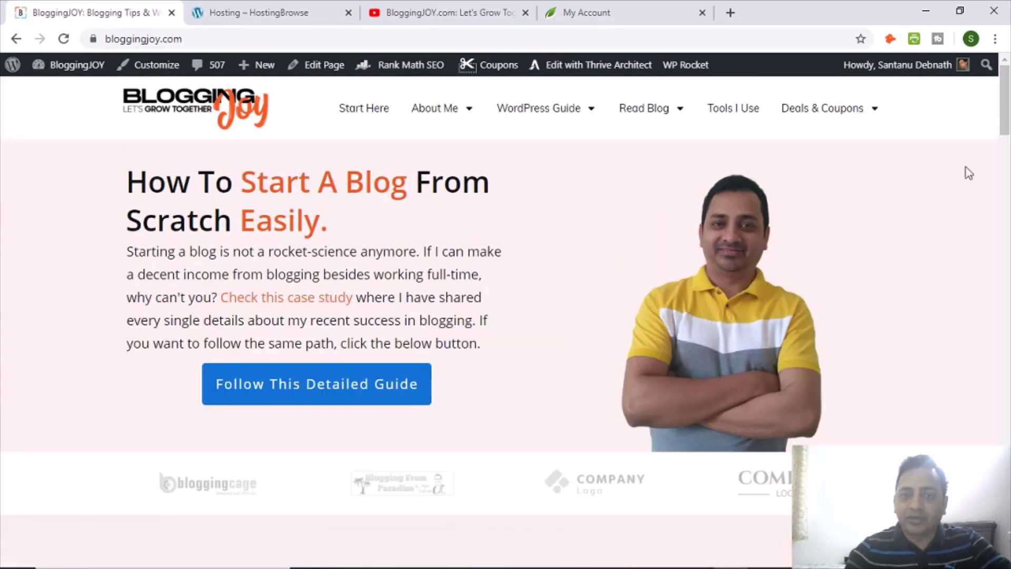
pyautogui.scroll(-10, 464, 416)
pyautogui.scroll(-15, 337, 454)
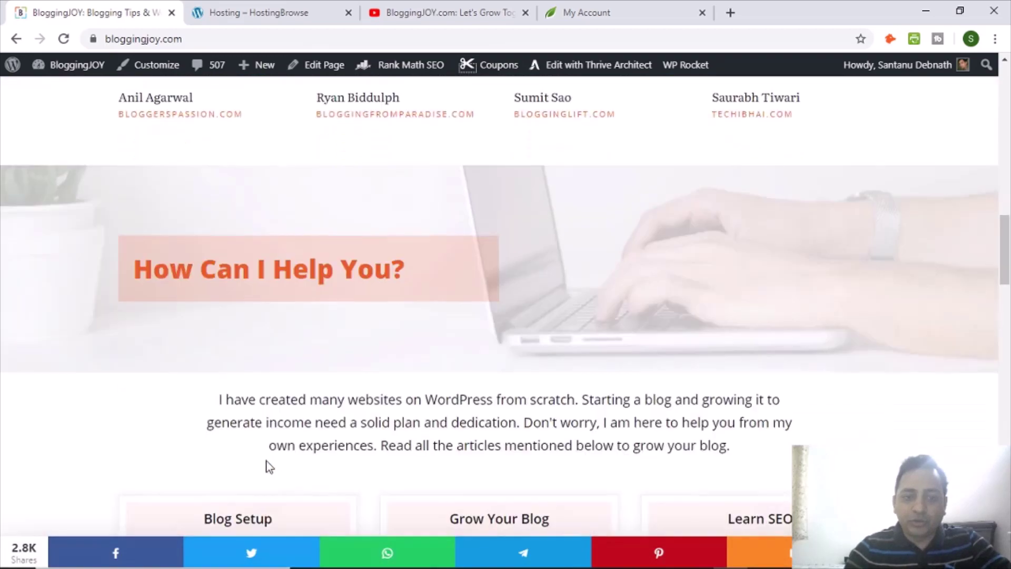
pyautogui.scroll(-4, 281, 467)
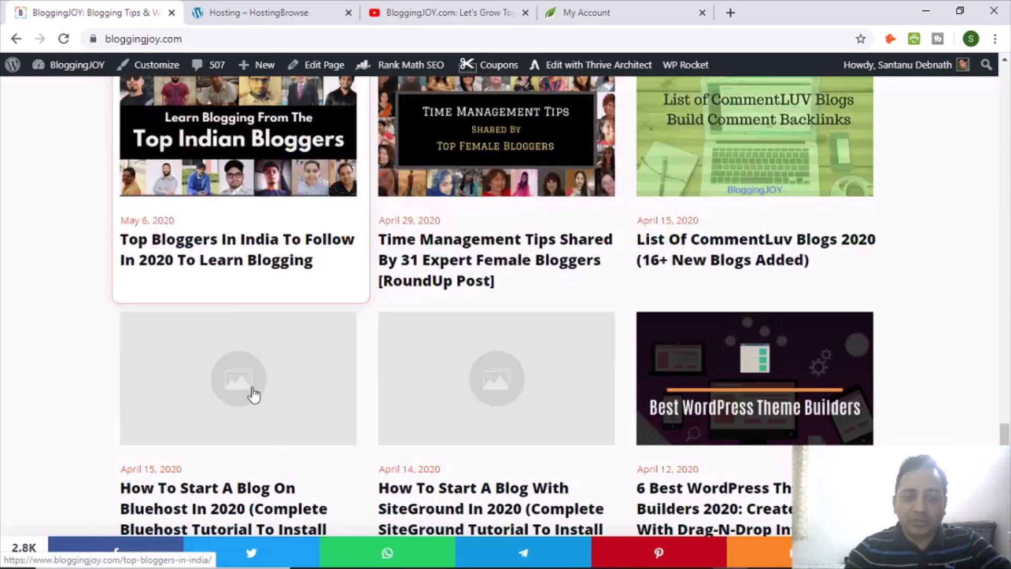
pyautogui.click(235, 258)
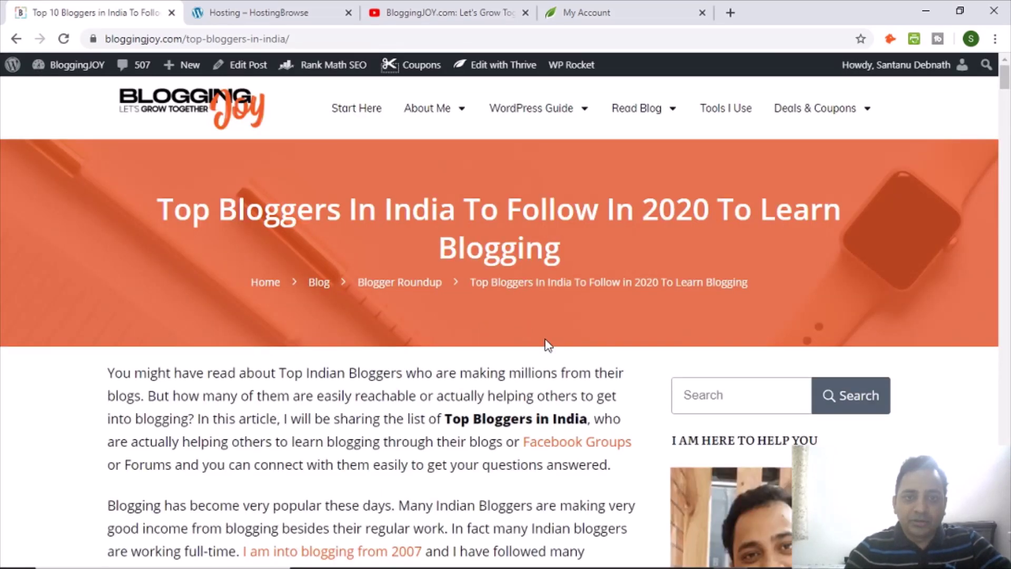
pyautogui.scroll(-1, 544, 341)
pyautogui.scroll(-2, 514, 337)
pyautogui.scroll(3, 514, 337)
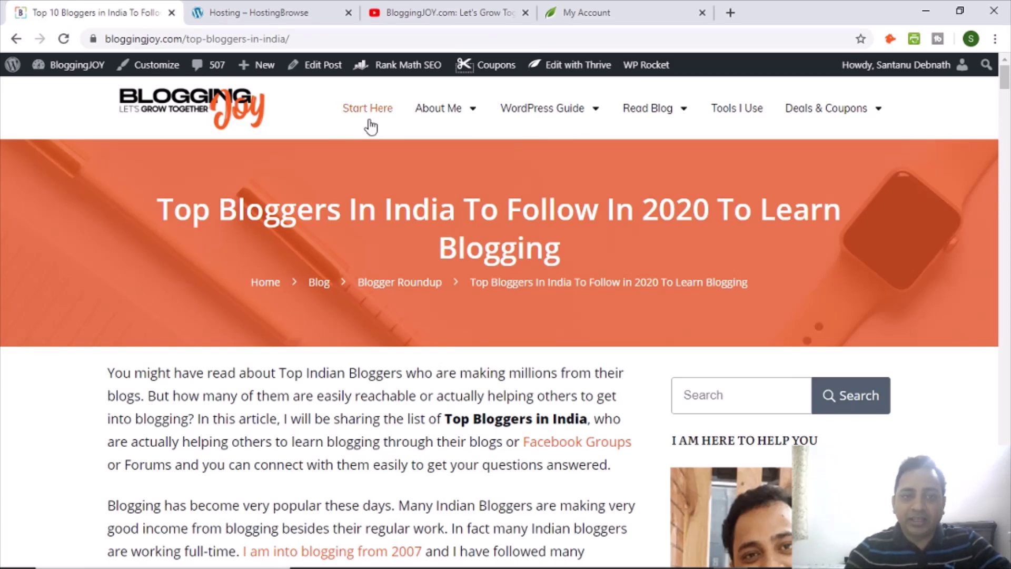
pyautogui.scroll(-20, 981, 324)
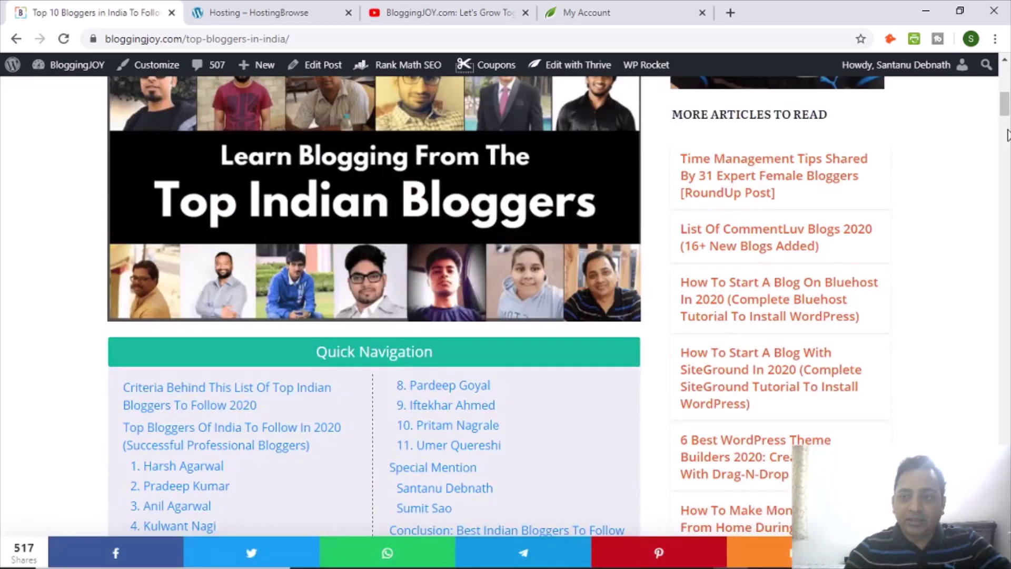
pyautogui.scroll(-20, 499, 306)
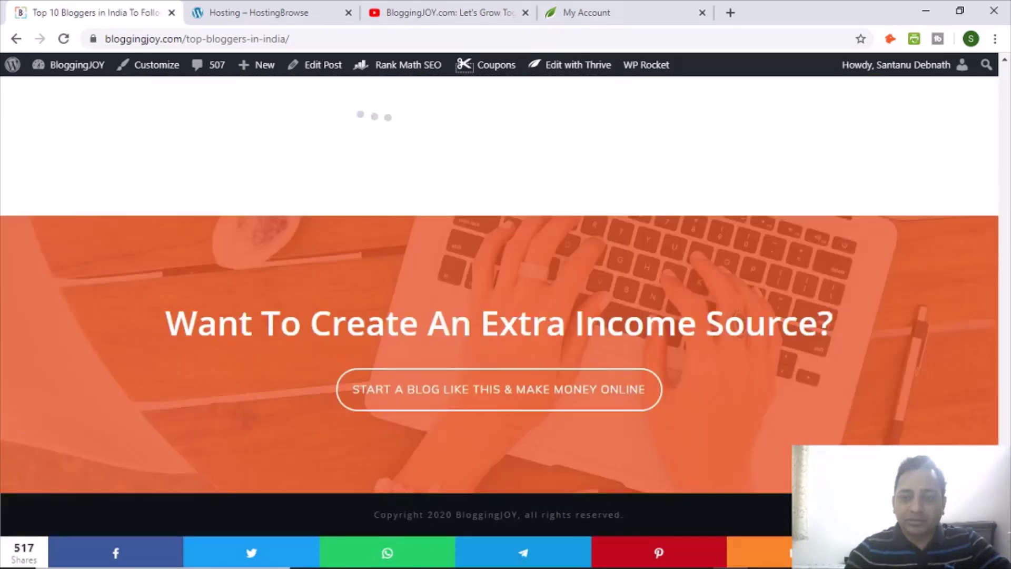
pyautogui.scroll(14, 891, 410)
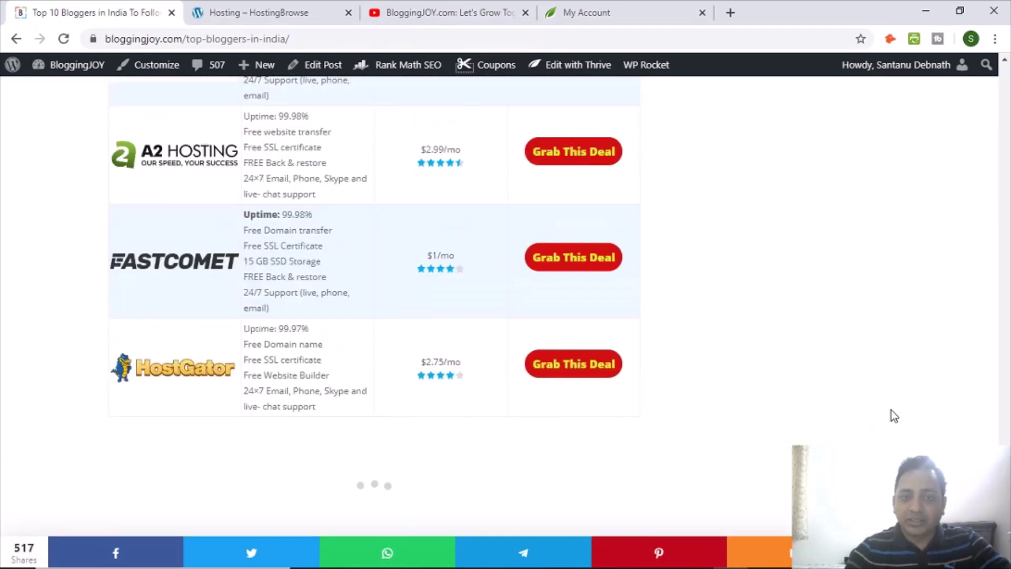
pyautogui.scroll(10, 862, 393)
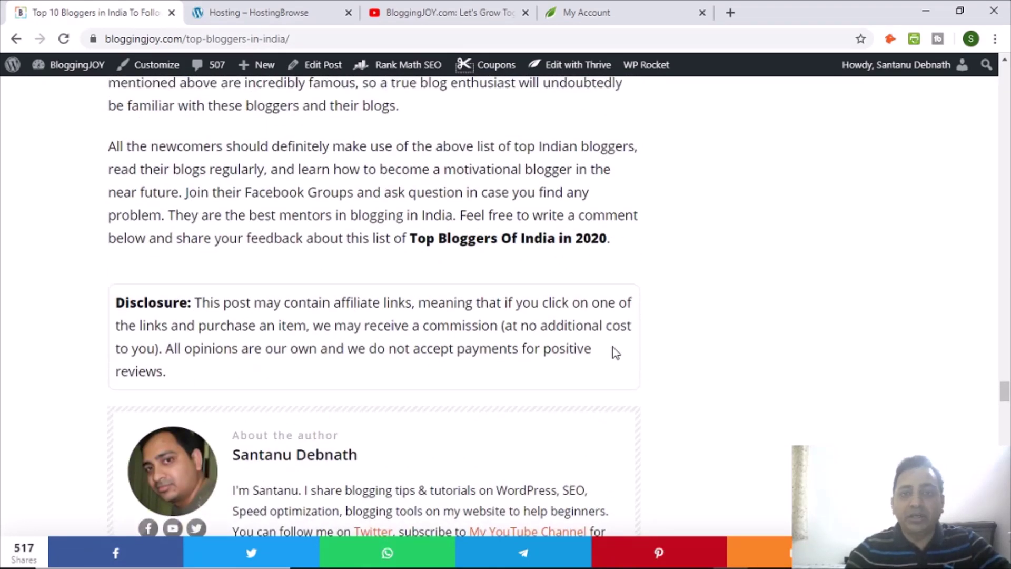
pyautogui.scroll(-10, 606, 364)
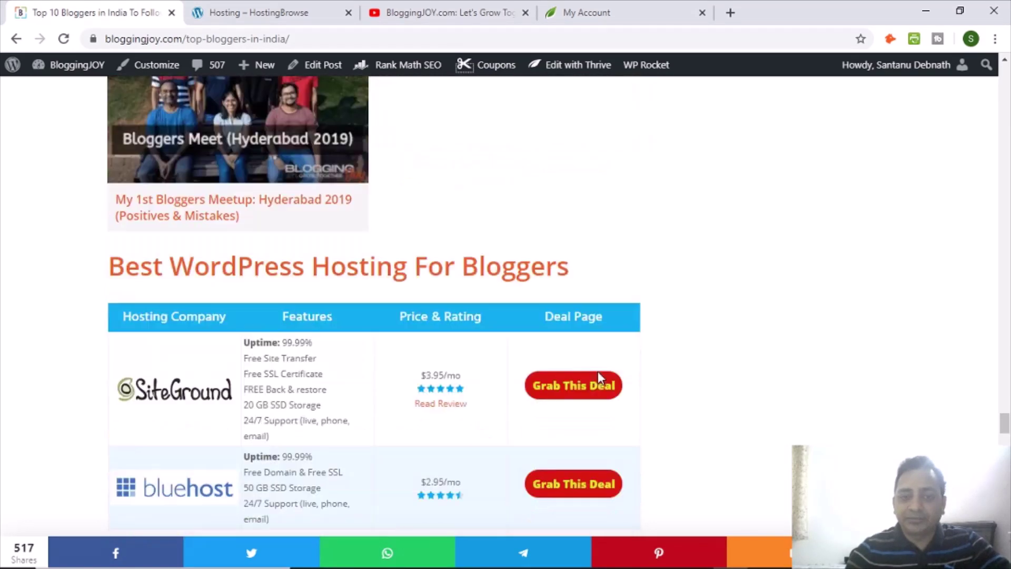
pyautogui.scroll(3, 408, 347)
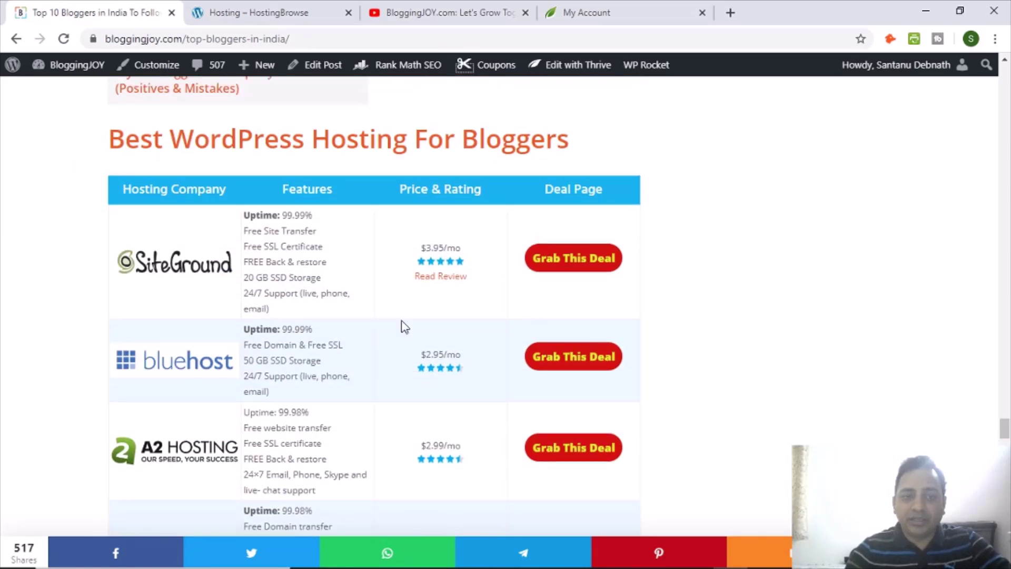
pyautogui.scroll(-8, 462, 358)
pyautogui.scroll(3, 758, 391)
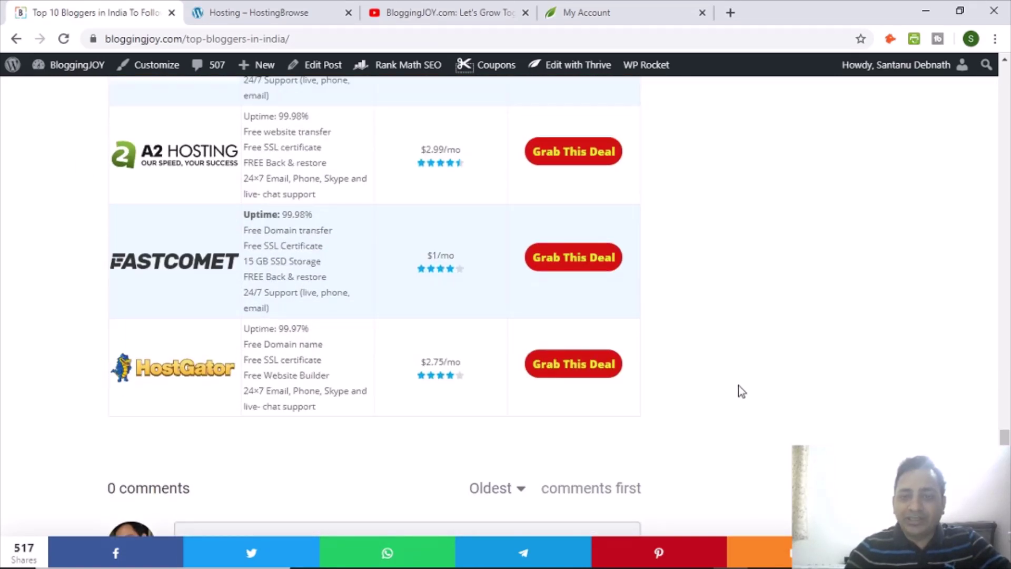
pyautogui.scroll(10, 737, 392)
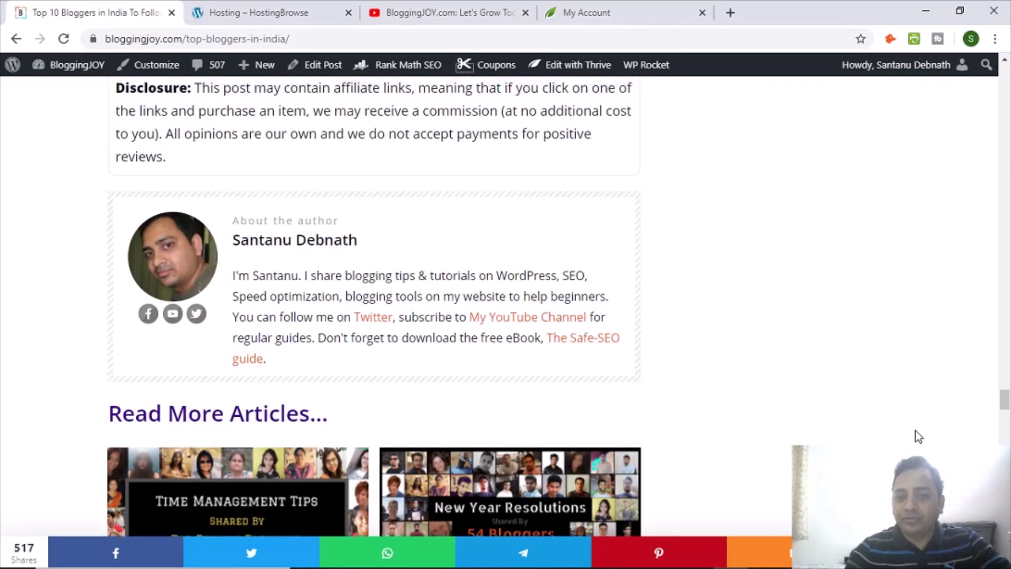
pyautogui.scroll(20, 920, 436)
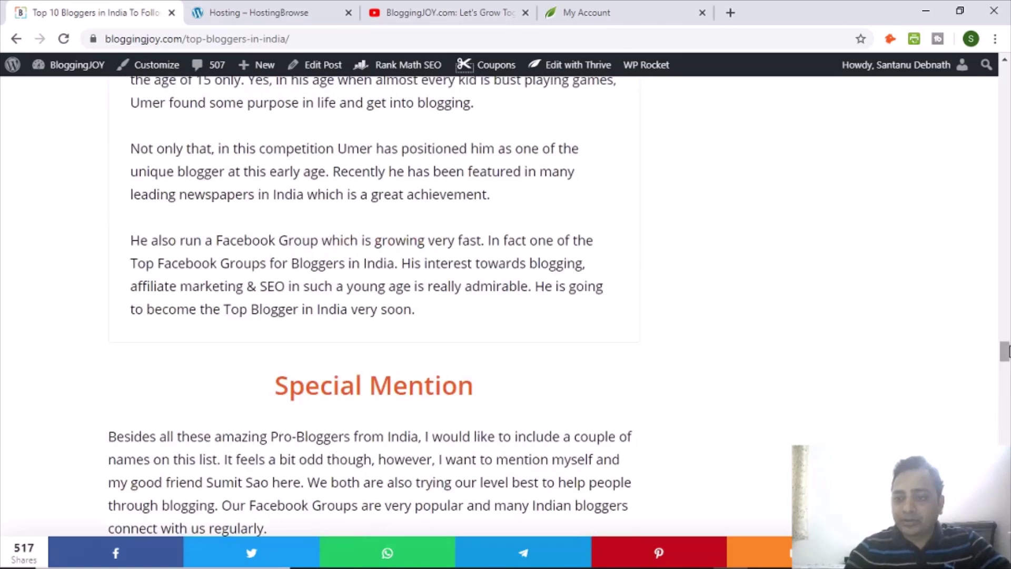
pyautogui.moveTo(1005, 352); pyautogui.dragTo(1005, 83)
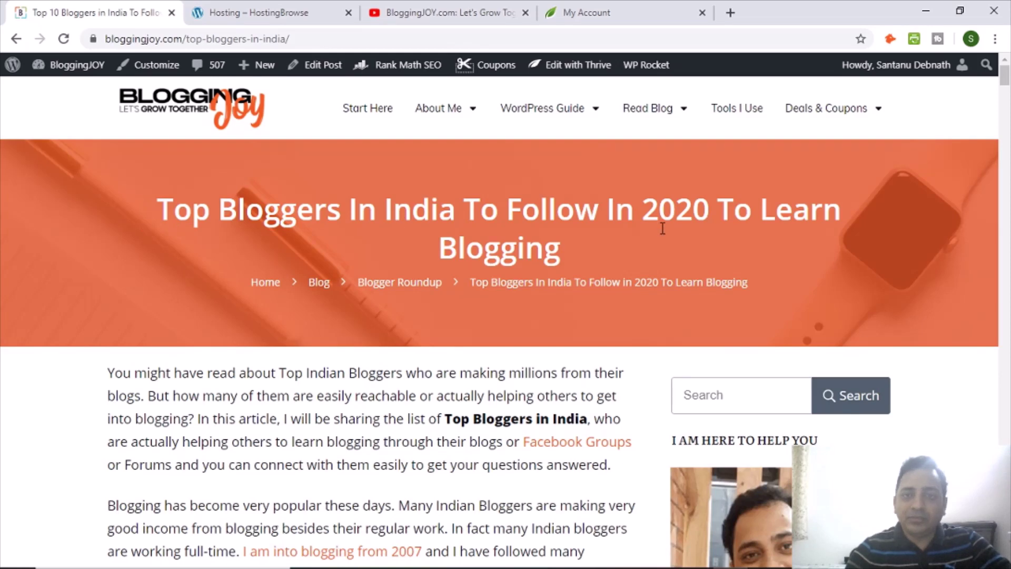
# On the Thrive Themes My Account page, review the FocusBlog and Thrive Leads invoice entries.
pyautogui.click(595, 18)
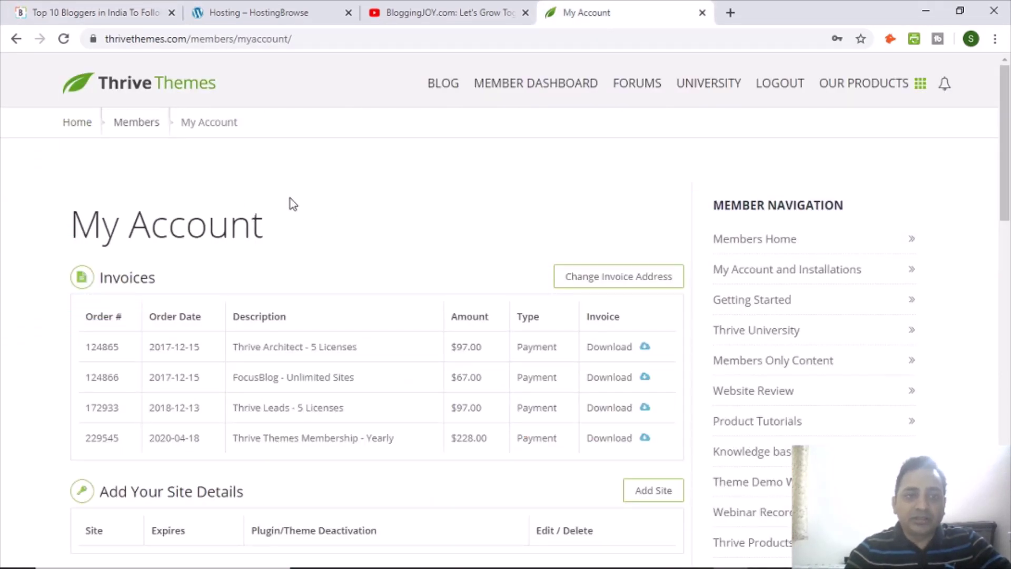
pyautogui.scroll(-3, 330, 219)
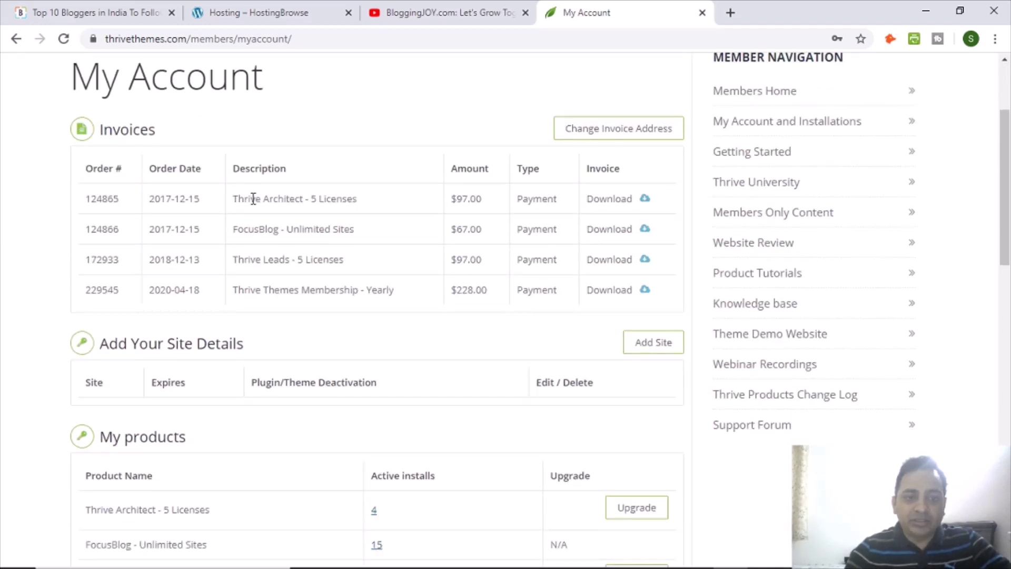
pyautogui.moveTo(345, 232); pyautogui.dragTo(355, 233)
pyautogui.click(343, 248)
pyautogui.moveTo(250, 259); pyautogui.dragTo(389, 268)
pyautogui.click(389, 269)
# Check the $228.00 yearly membership invoice and bring up the OUR PRODUCTS overview.
pyautogui.moveTo(268, 291); pyautogui.dragTo(478, 294)
pyautogui.click(455, 291)
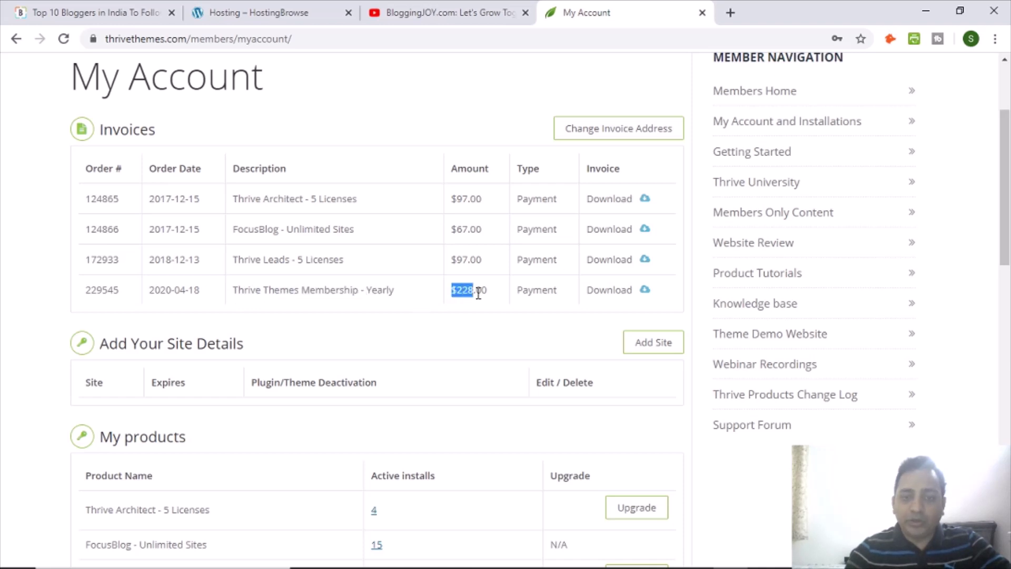
pyautogui.click(492, 301)
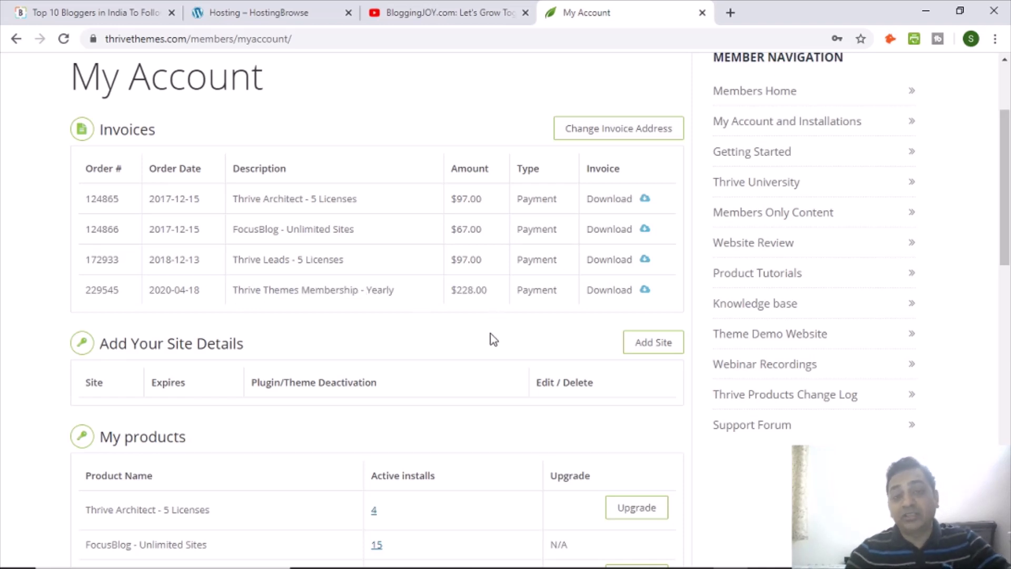
pyautogui.scroll(3, 930, 184)
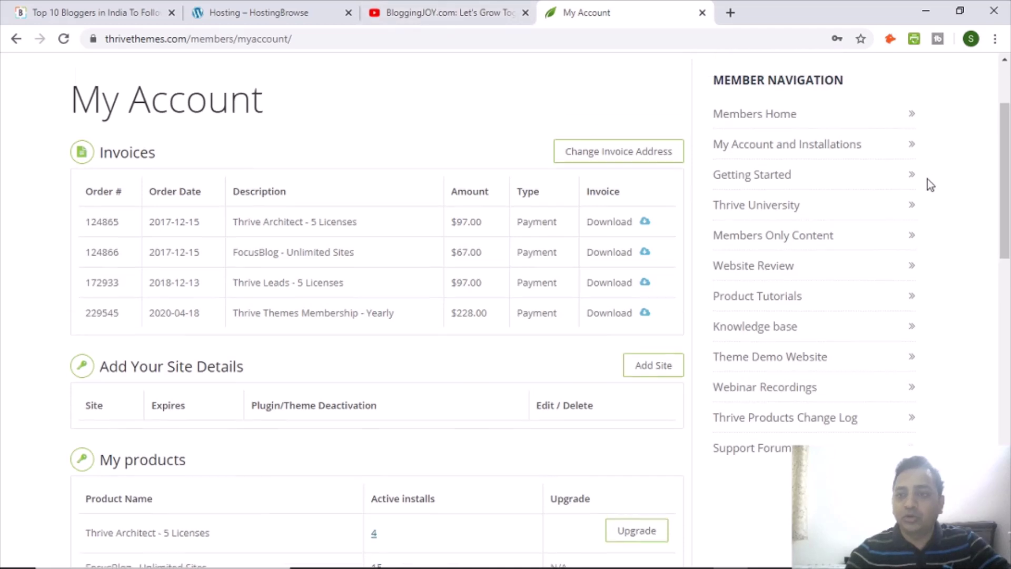
pyautogui.click(866, 87)
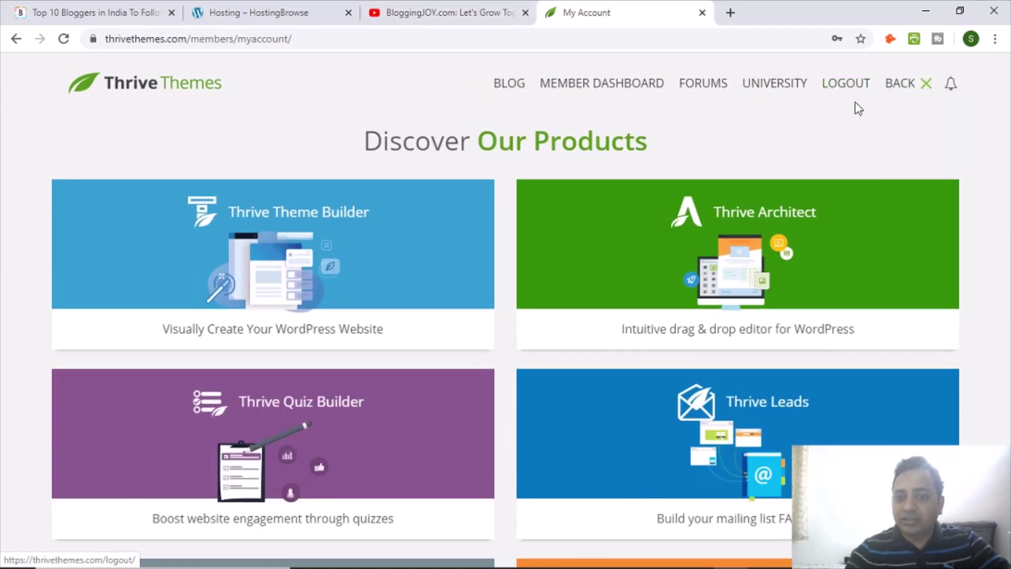
# Browse the Thrive product cards, then close the overlay with BACK ✕.
pyautogui.scroll(-2, 531, 131)
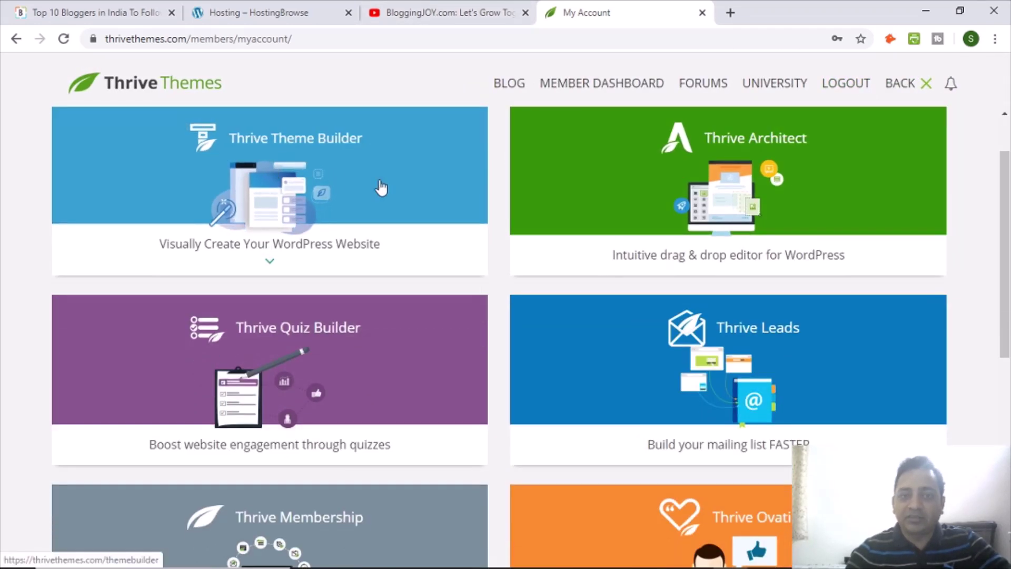
pyautogui.scroll(-2, 589, 226)
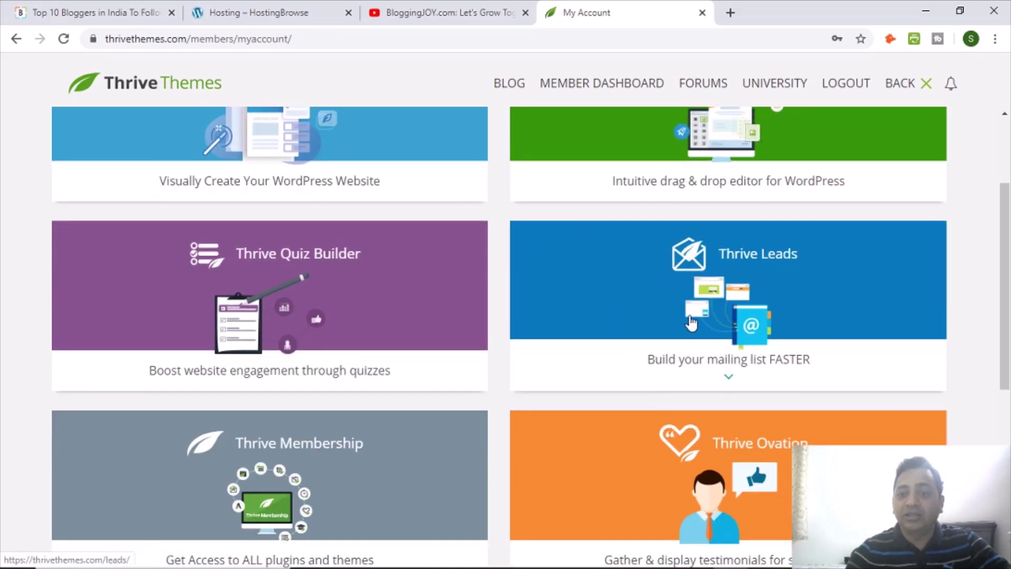
pyautogui.scroll(-3, 693, 323)
pyautogui.scroll(-1, 693, 315)
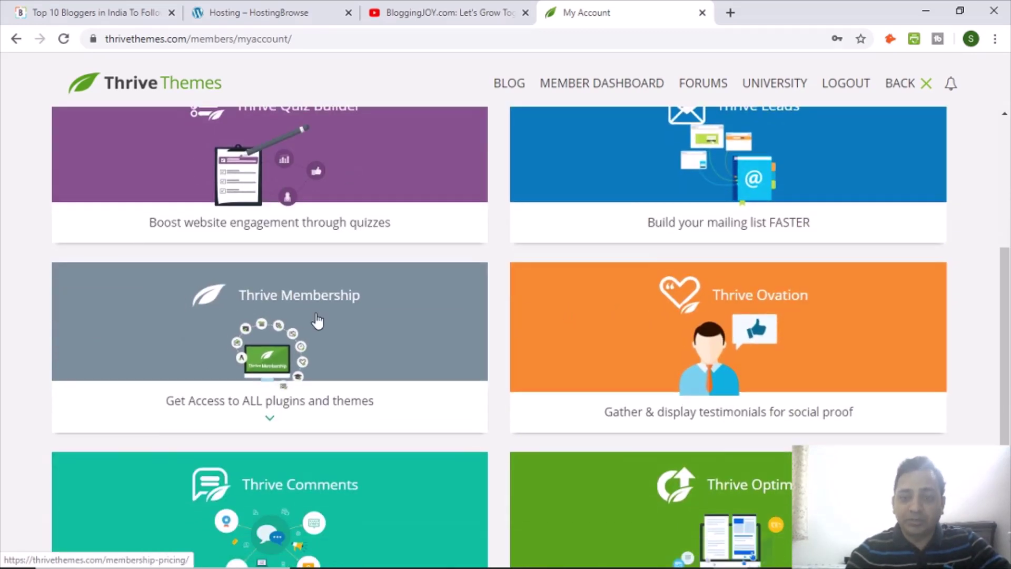
pyautogui.scroll(-4, 611, 390)
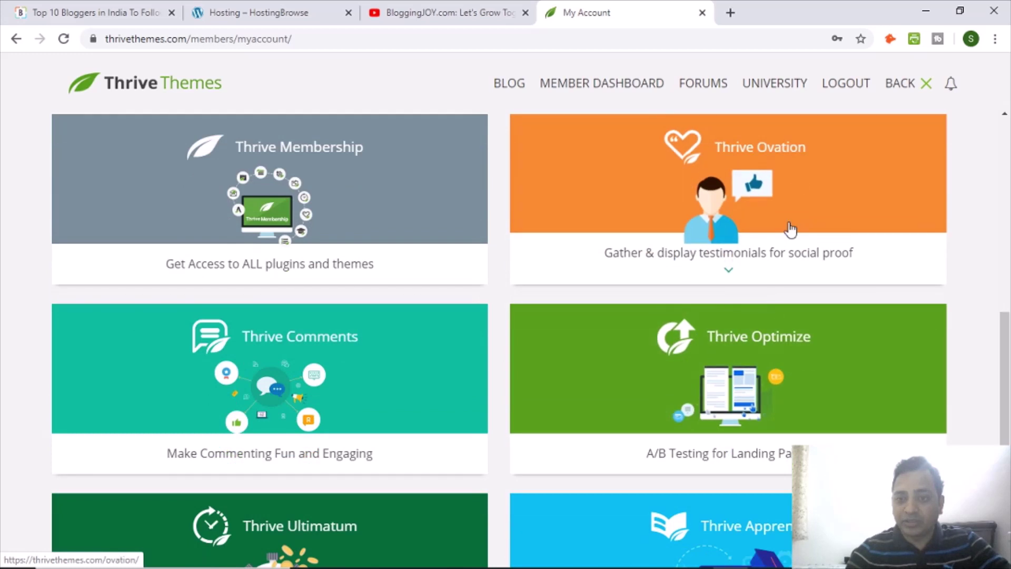
pyautogui.scroll(-3, 474, 399)
pyautogui.scroll(2, 420, 386)
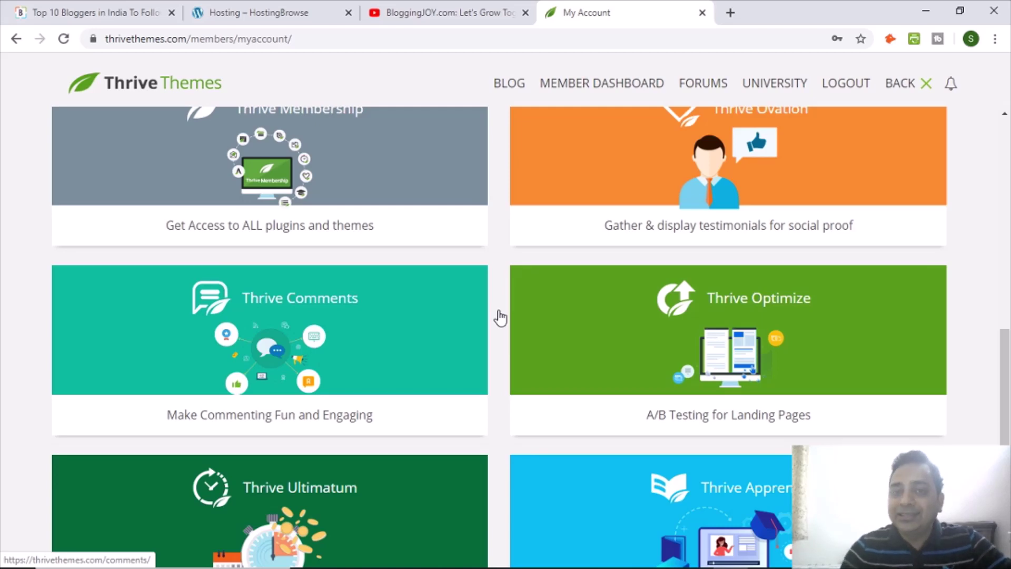
pyautogui.scroll(9, 500, 316)
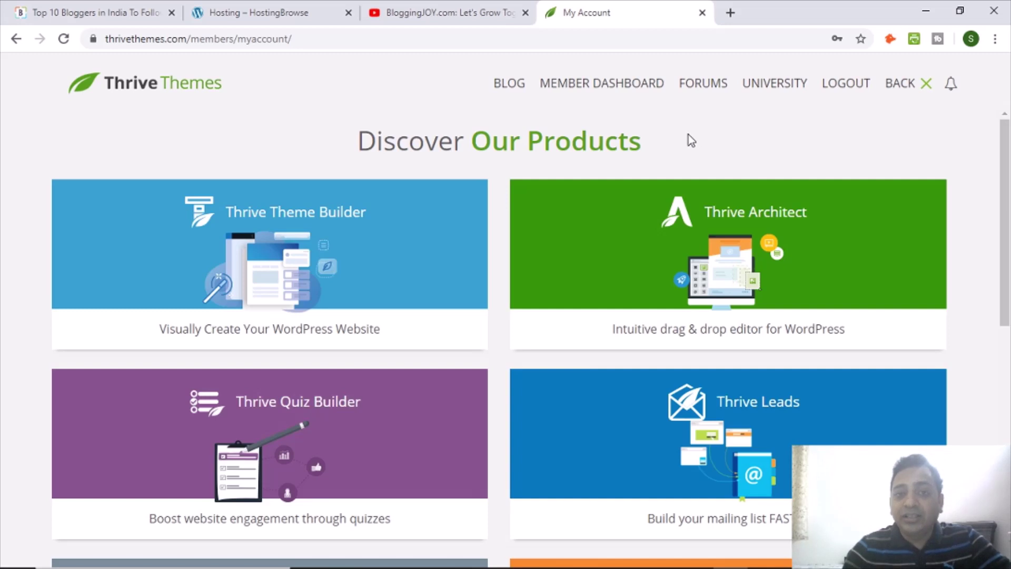
pyautogui.click(927, 84)
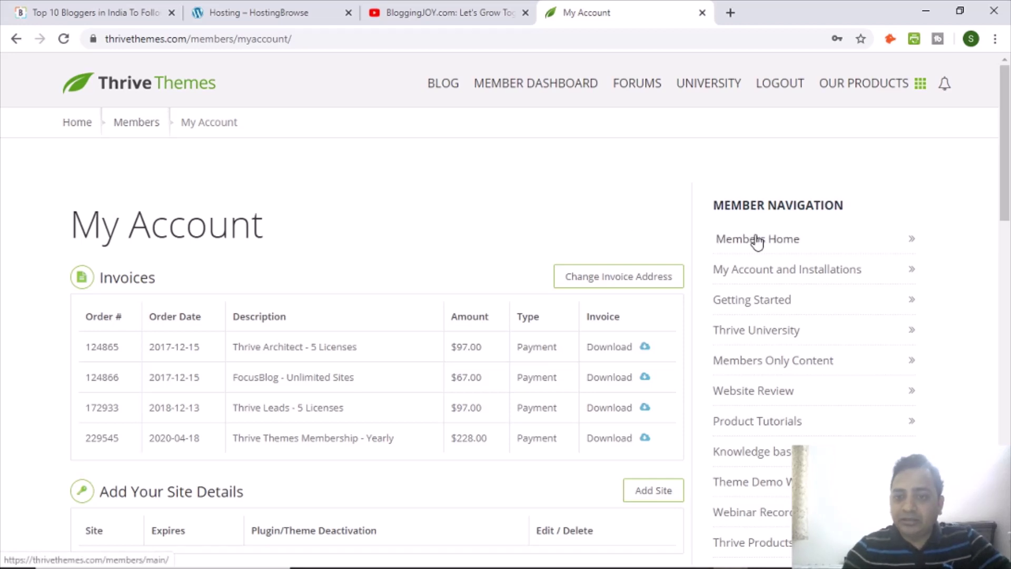
# From Members Home, download the Thrive Product Manager plugin zip.
pyautogui.click(741, 241)
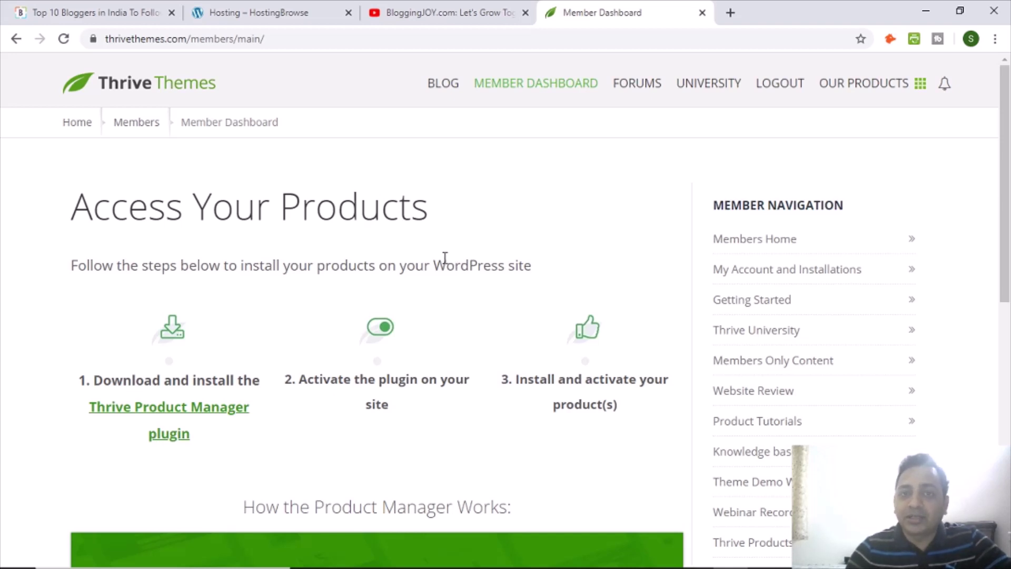
pyautogui.scroll(-3, 440, 264)
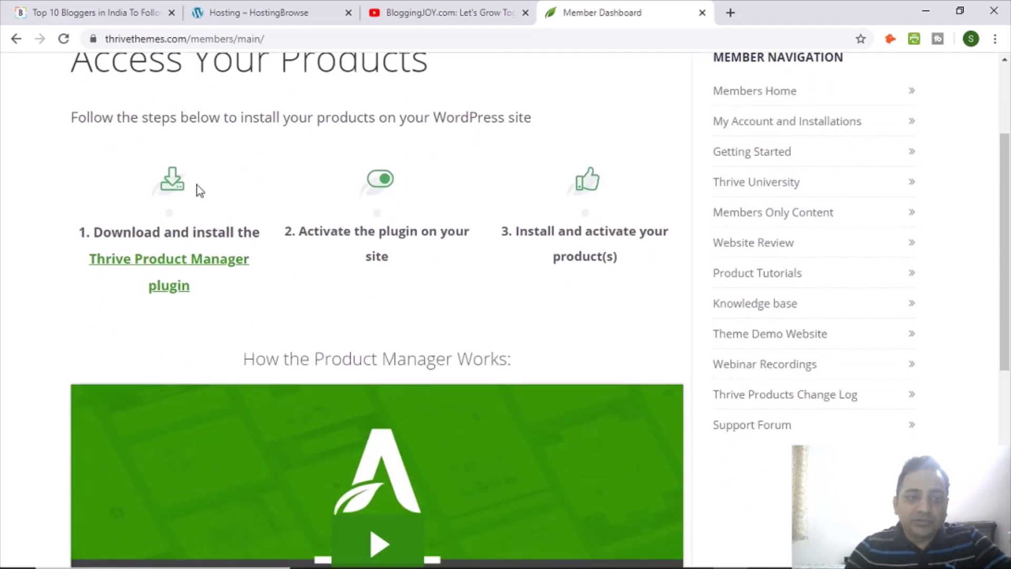
pyautogui.click(199, 267)
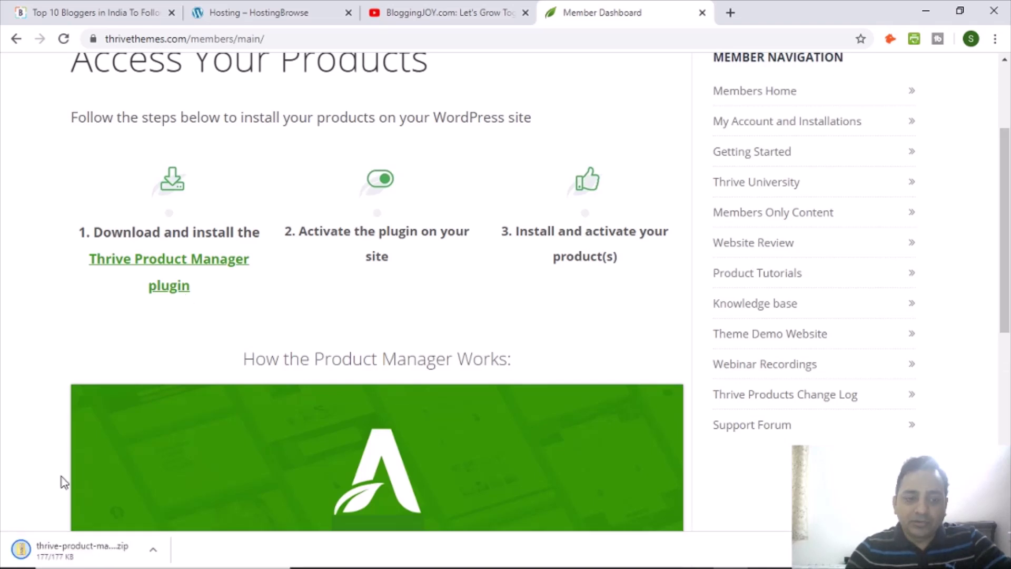
# Switch from the 'Top 10 Bloggers in India' tab to the 'Hosting – HostingBrowse' tab.
pyautogui.click(94, 17)
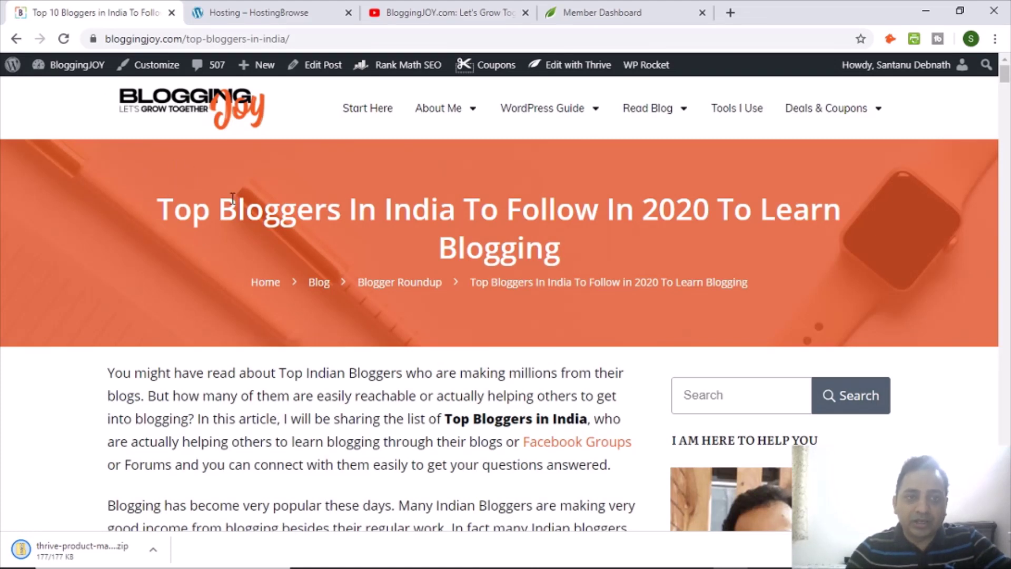
pyautogui.click(248, 16)
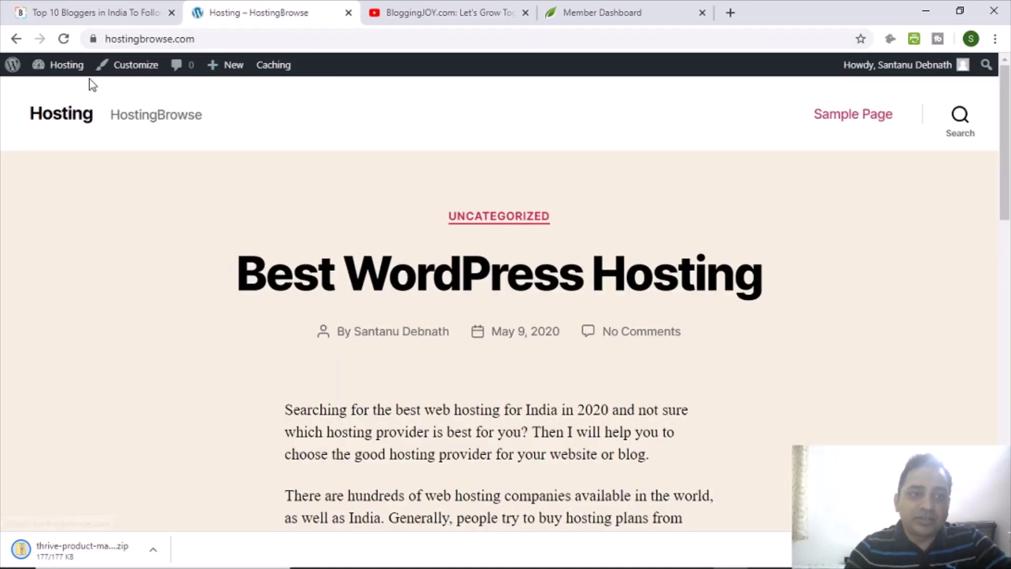
# Skim the HostingBrowse post and reach wp-admin through the 'Hosting' admin-bar link.
pyautogui.scroll(-2, 323, 213)
pyautogui.scroll(2, 404, 248)
pyautogui.scroll(-15, 373, 253)
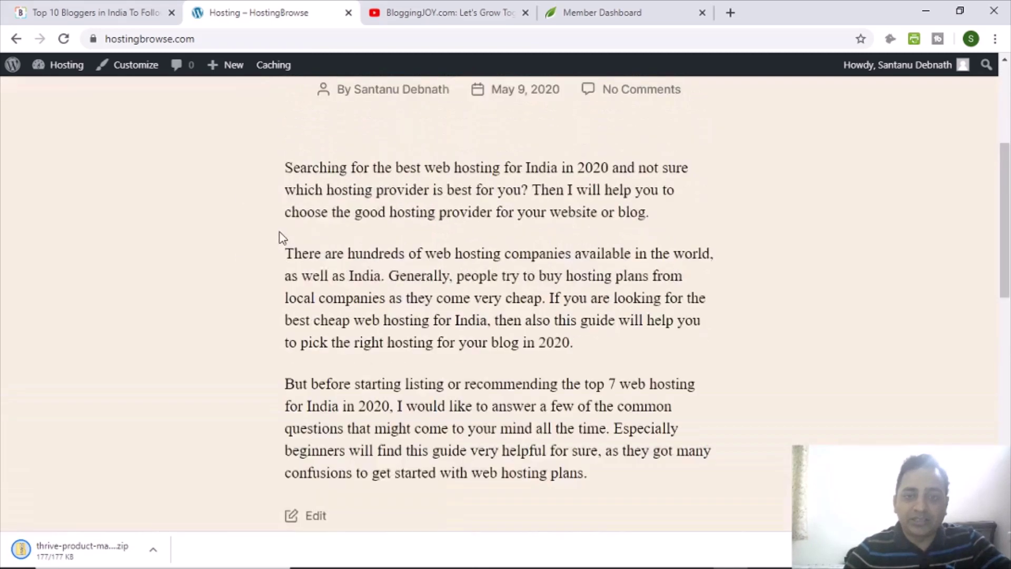
pyautogui.scroll(15, 278, 241)
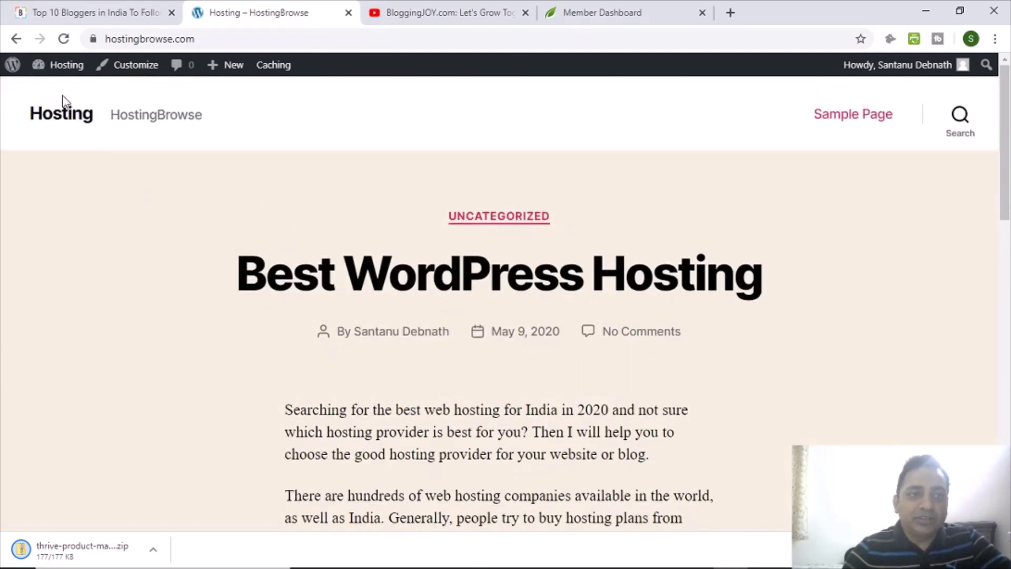
pyautogui.click(66, 76)
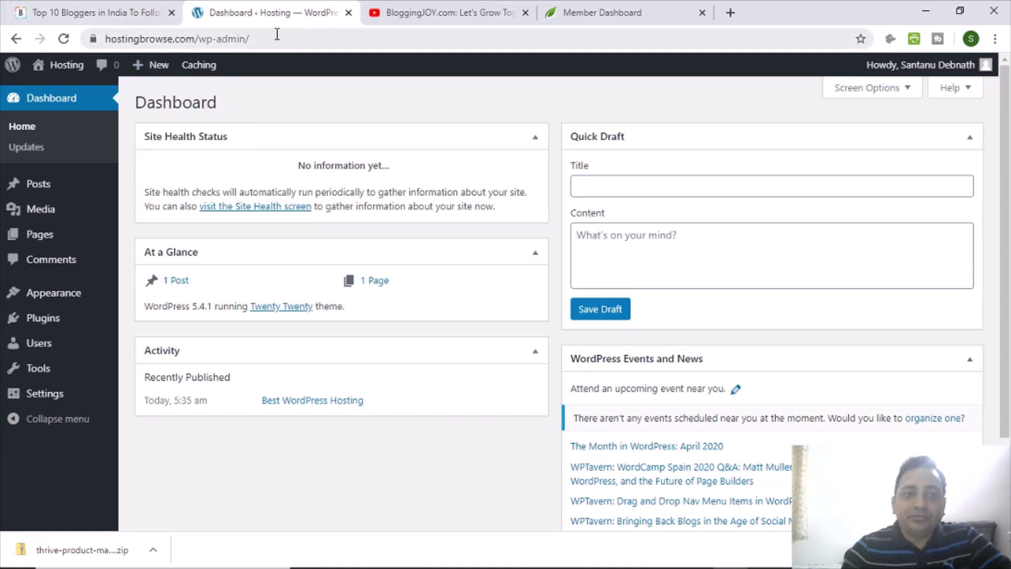
# Send the BloggingJOY tab back to its homepage via the logo, then return to the dashboard tab.
pyautogui.click(119, 14)
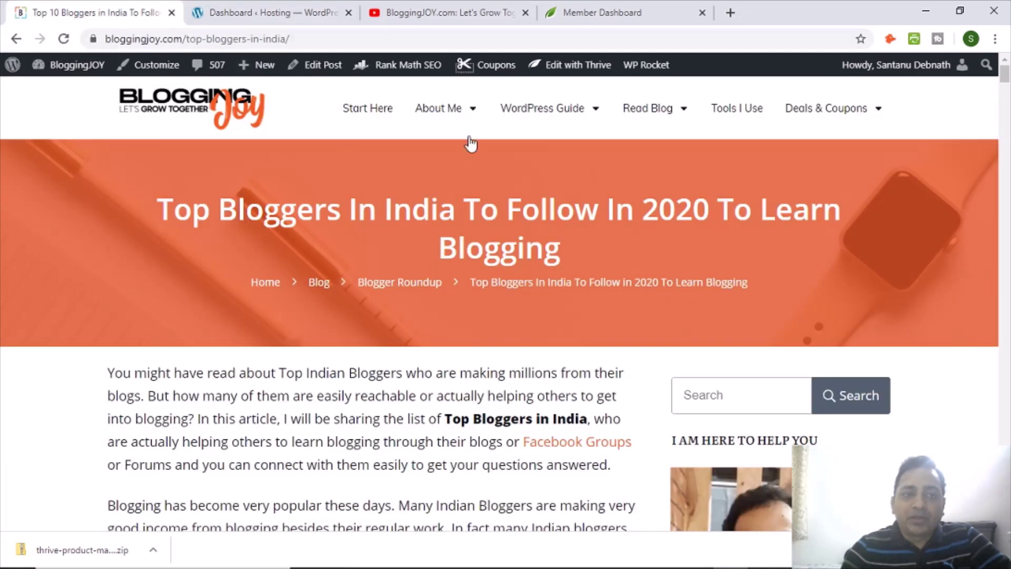
pyautogui.click(173, 126)
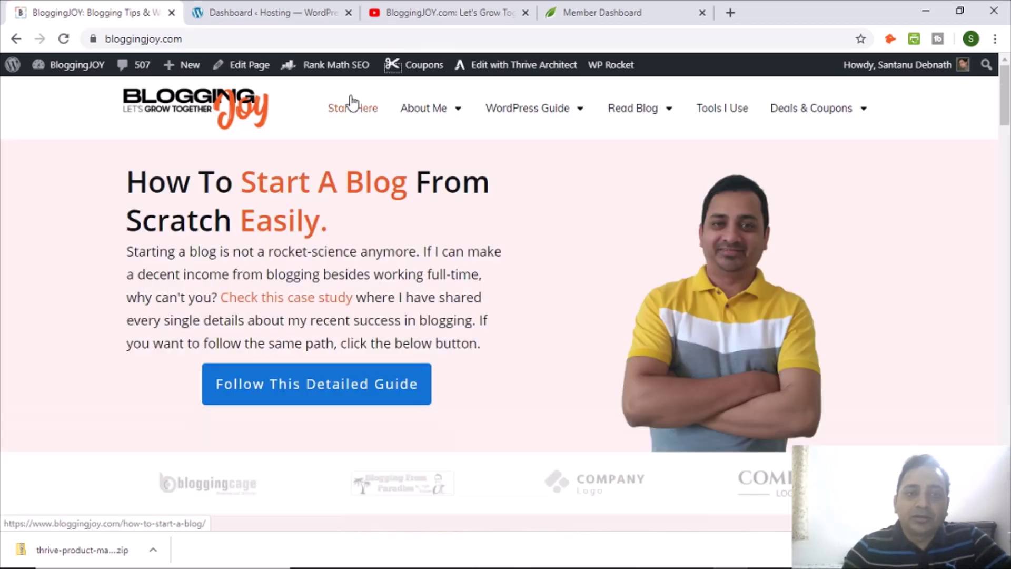
pyautogui.click(267, 11)
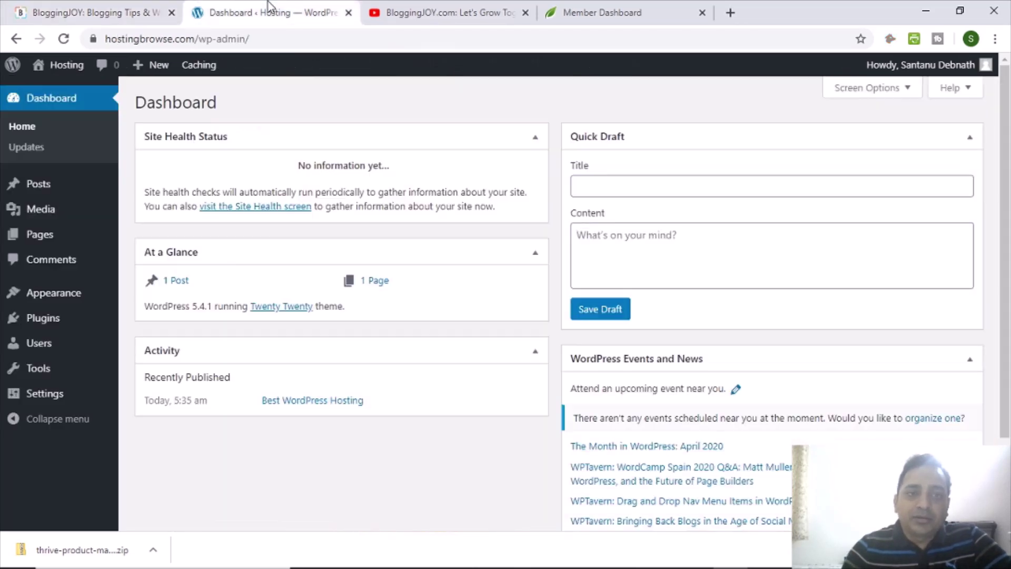
# Open the HostingBrowse front page in a new tab, review it, and return to the Dashboard.
pyautogui.rightClick(62, 64)
pyautogui.click(104, 77)
pyautogui.click(396, 14)
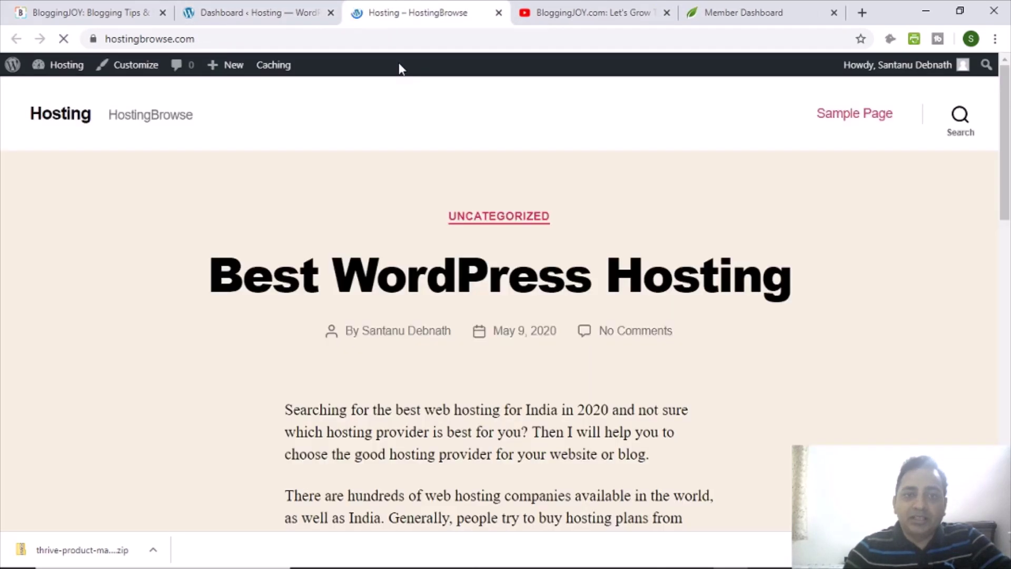
pyautogui.scroll(-15, 893, 235)
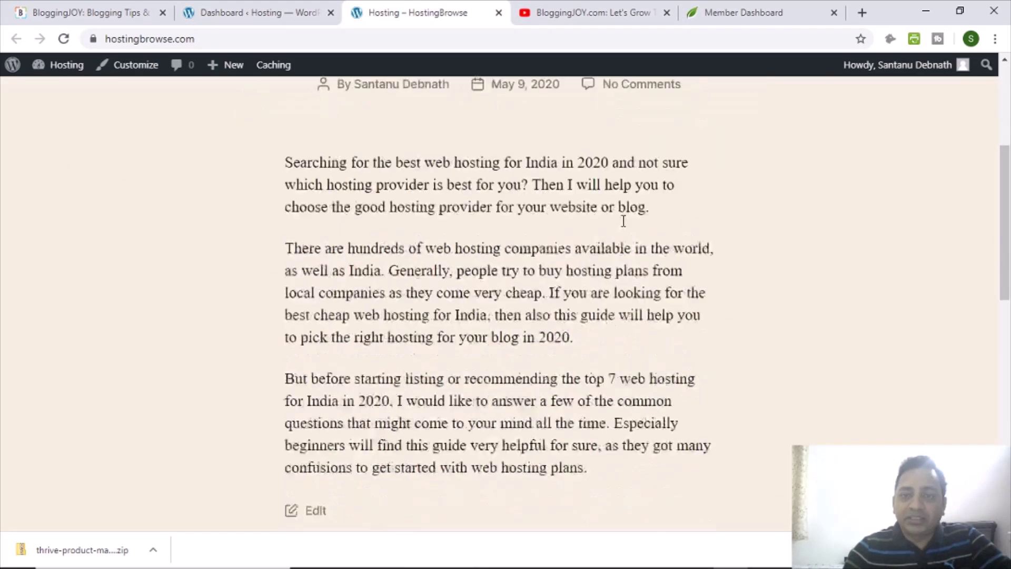
pyautogui.scroll(-1, 381, 293)
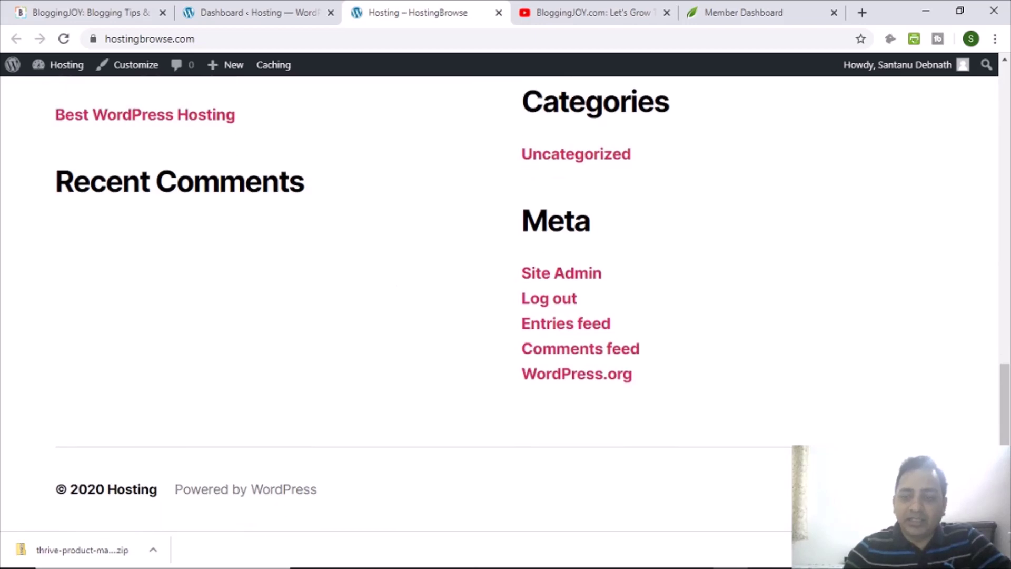
pyautogui.scroll(16, 874, 368)
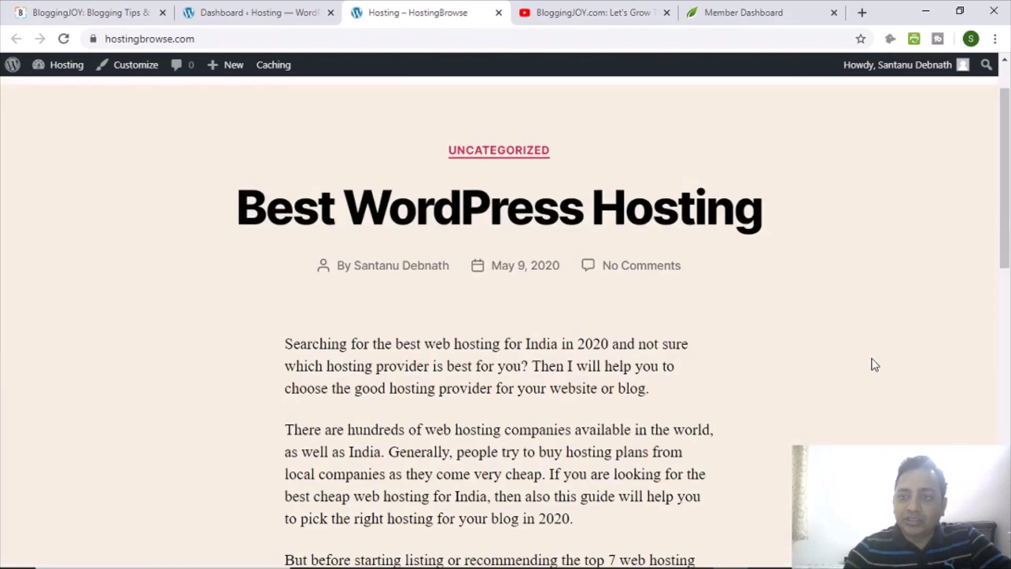
pyautogui.click(266, 12)
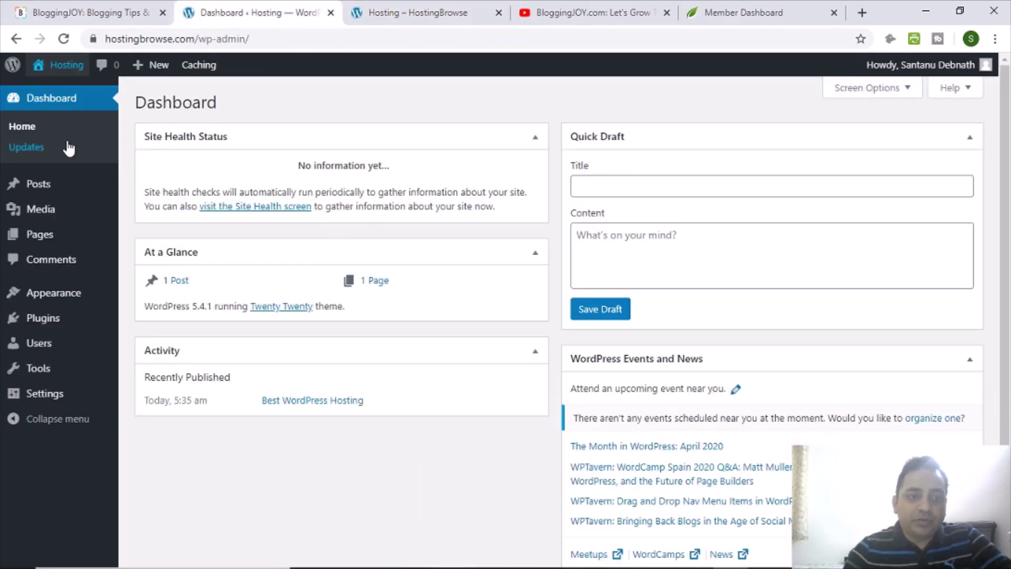
# Upload thrive-product-manager-1.2.3 (1).zip from Downloads as a new plugin and install it.
pyautogui.moveTo(46, 320)
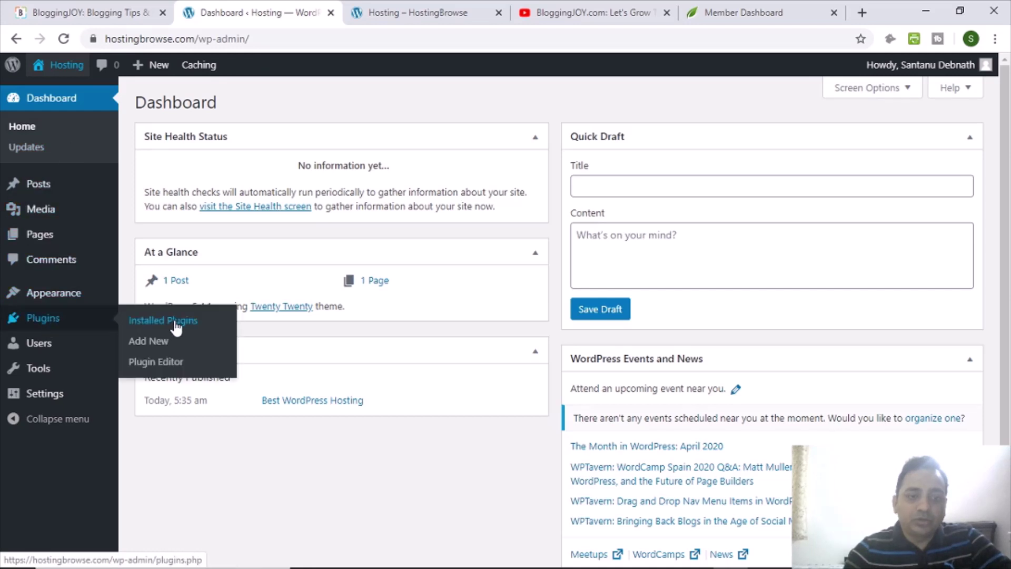
pyautogui.click(157, 342)
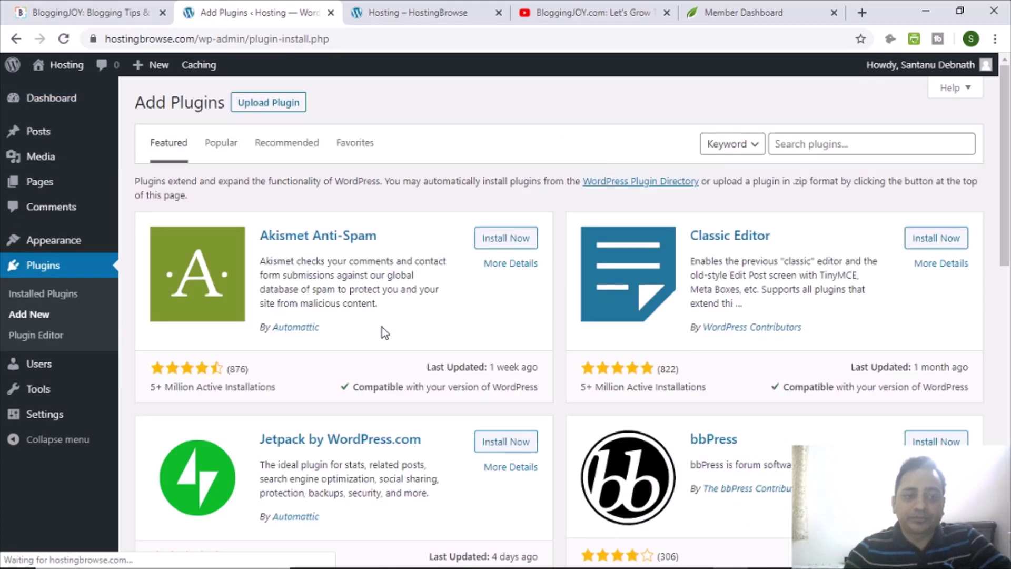
pyautogui.click(286, 105)
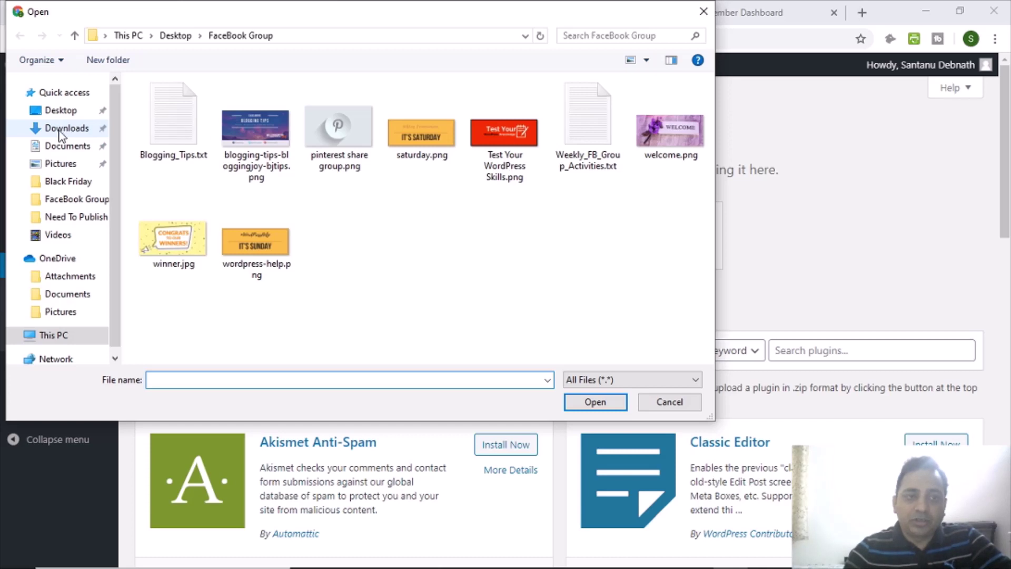
pyautogui.click(62, 131)
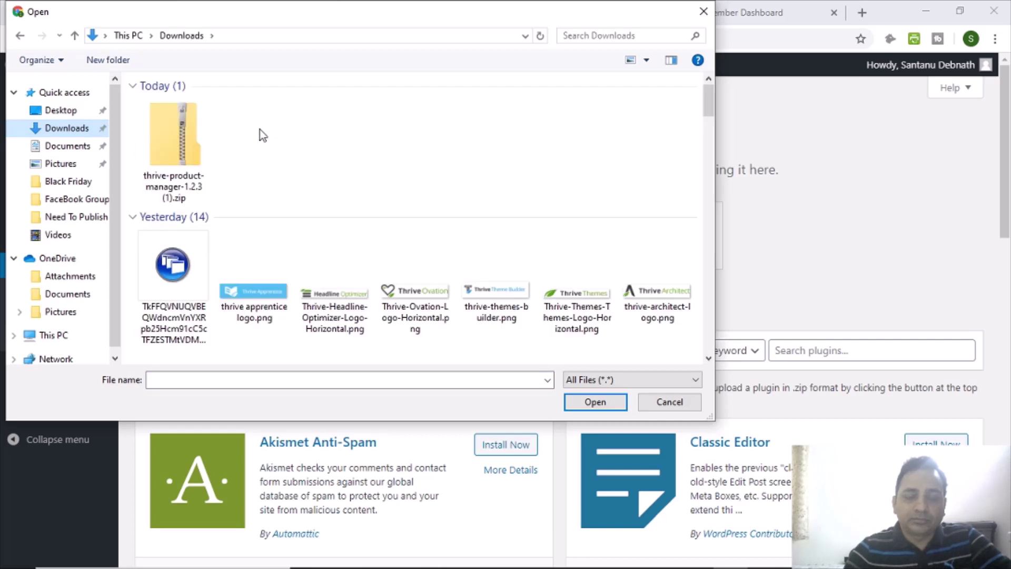
pyautogui.click(179, 140)
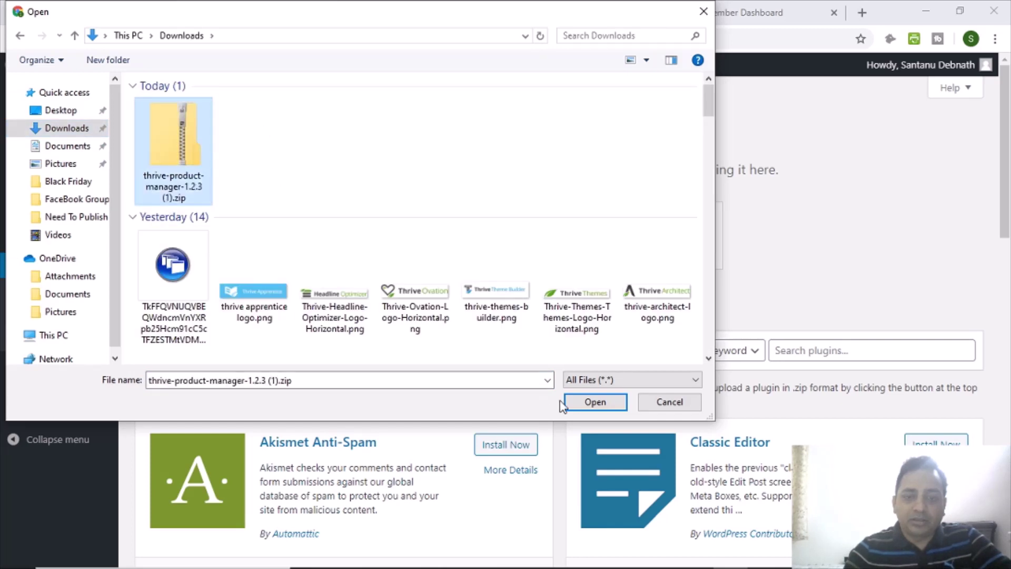
pyautogui.click(592, 403)
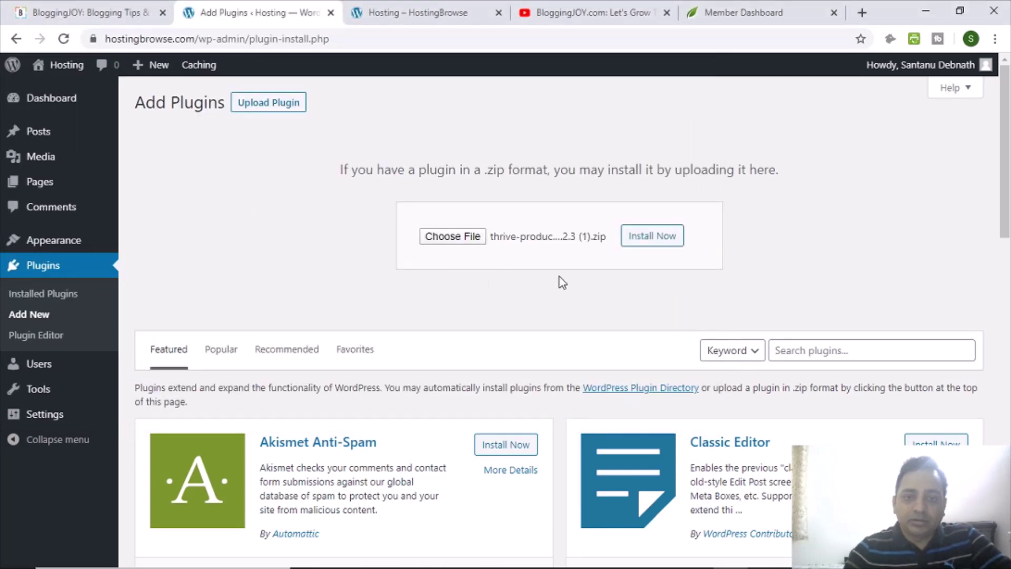
pyautogui.click(655, 242)
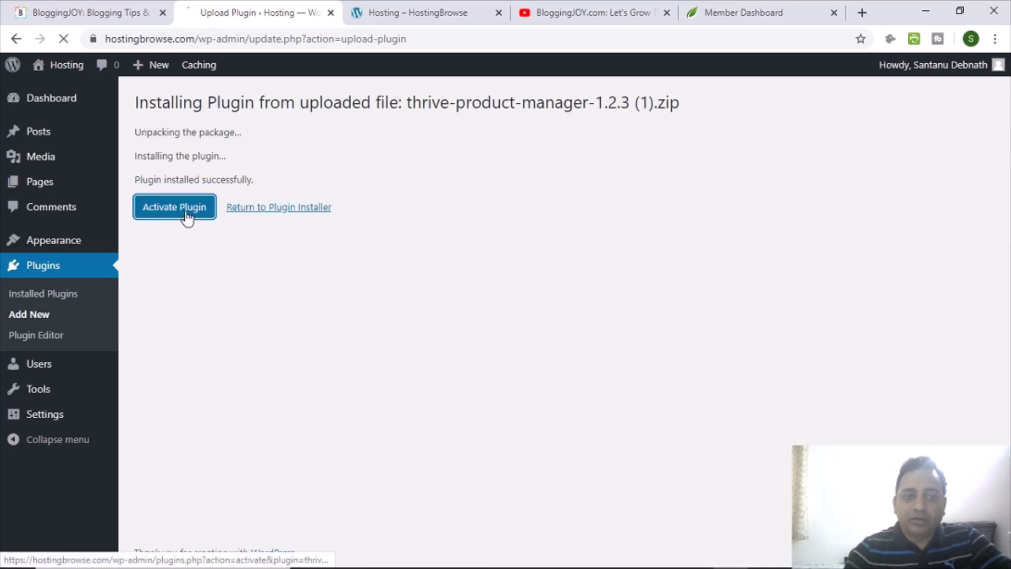
# Activate Thrive Product Manager and go to its Product Manager page.
pyautogui.click(184, 213)
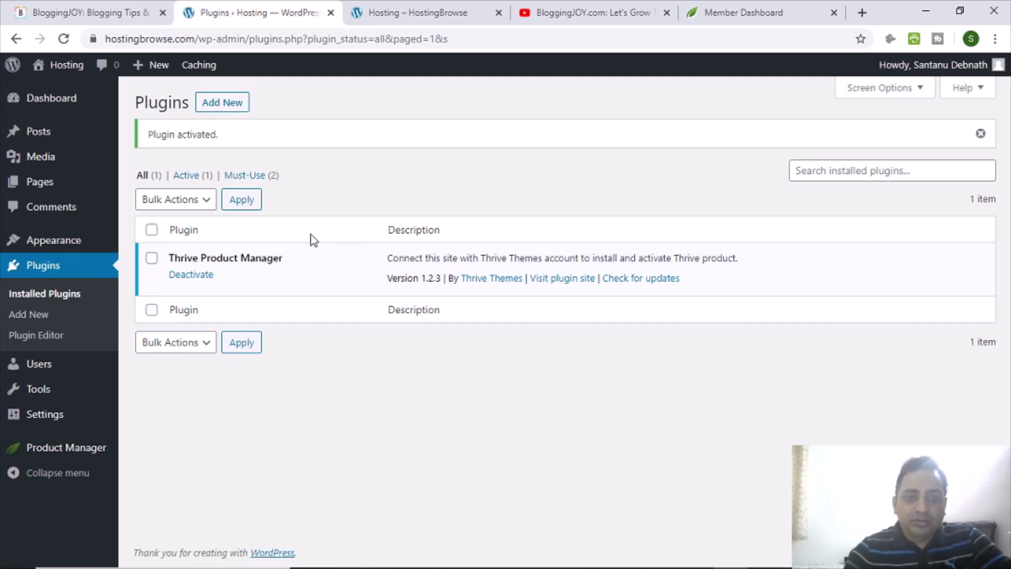
pyautogui.click(91, 450)
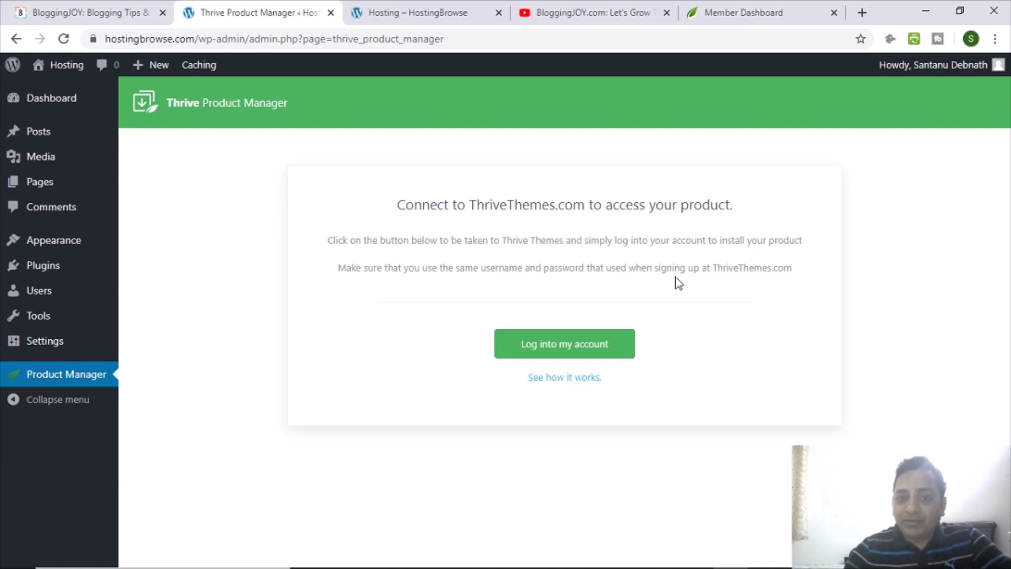
# Log into the Thrive Themes account from Product Manager, retrying the connection once.
pyautogui.click(560, 354)
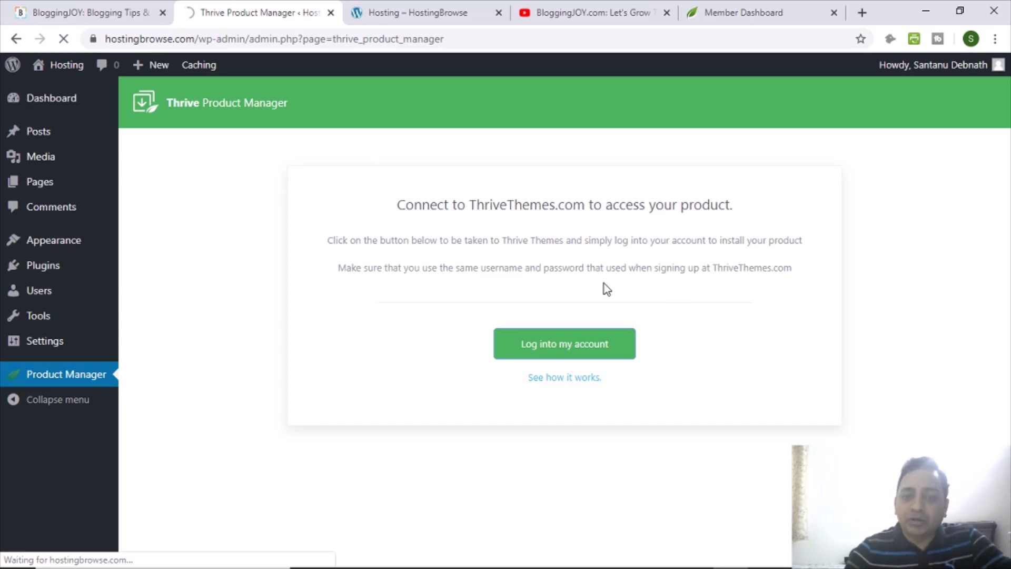
pyautogui.click(548, 347)
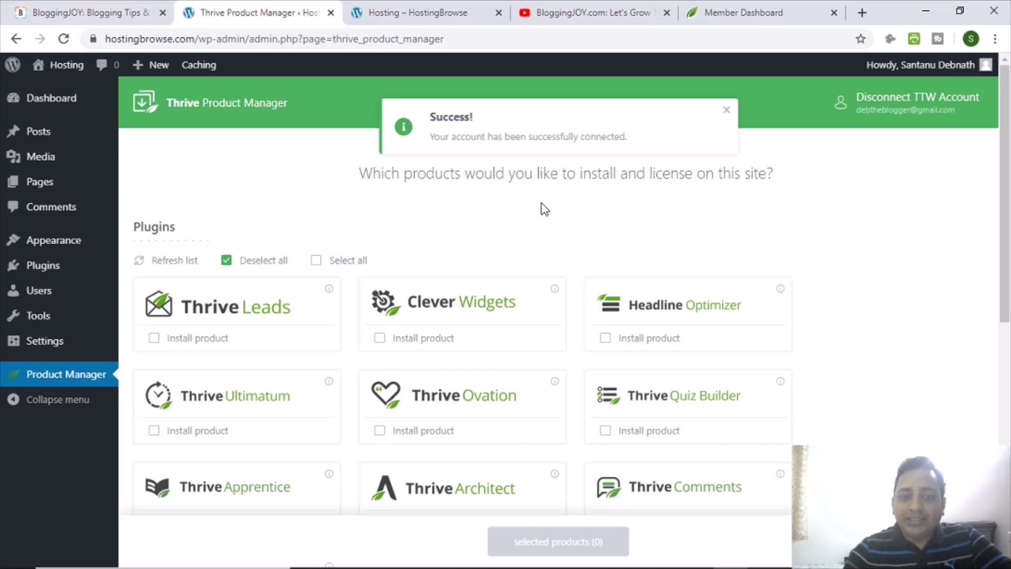
# Expand Legacy Themes in the product list to reveal FocusBlog, Luxe, Rise and other deprecated themes.
pyautogui.scroll(-1, 543, 208)
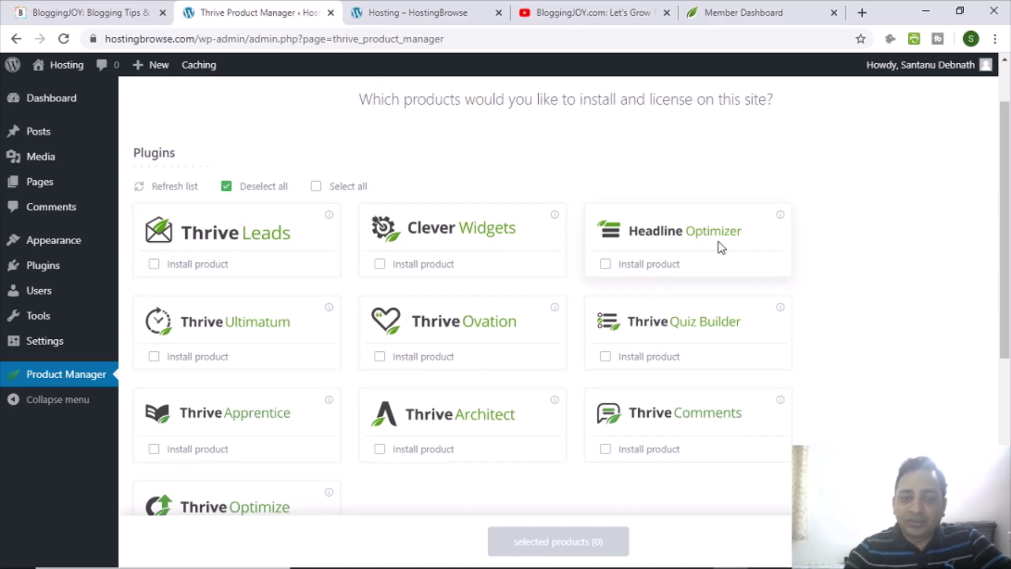
pyautogui.scroll(-2, 237, 357)
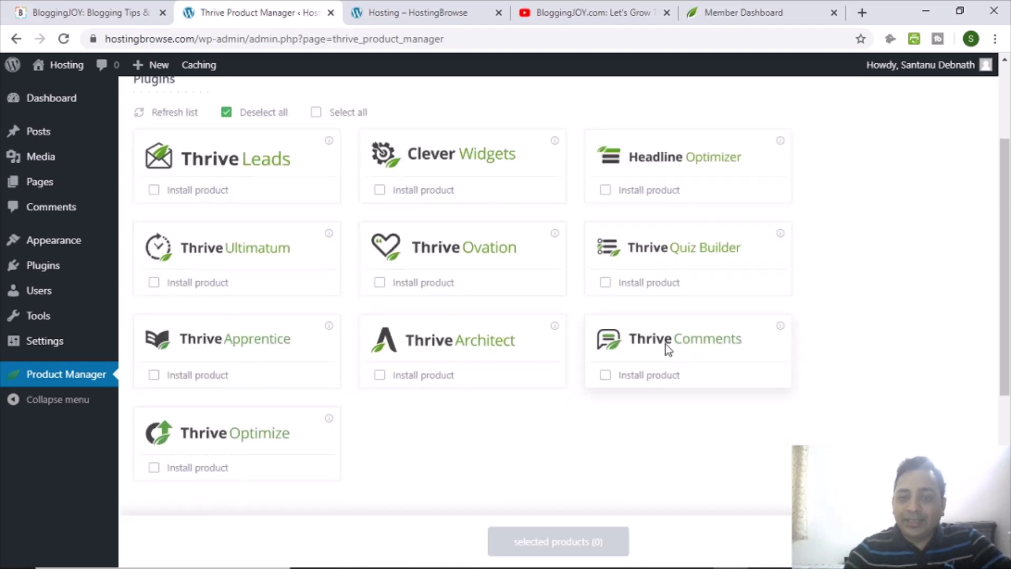
pyautogui.scroll(-4, 370, 420)
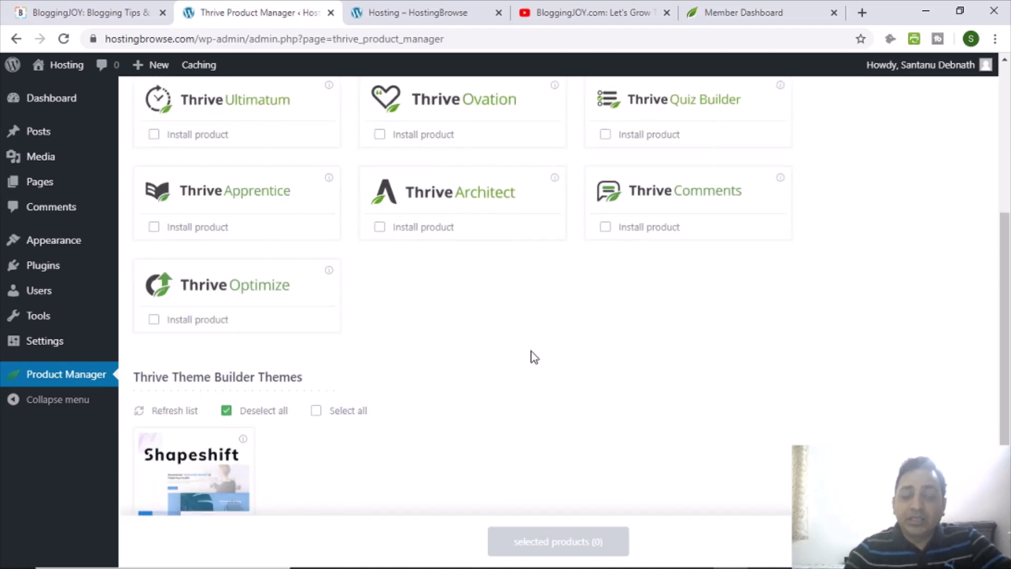
pyautogui.scroll(2, 535, 357)
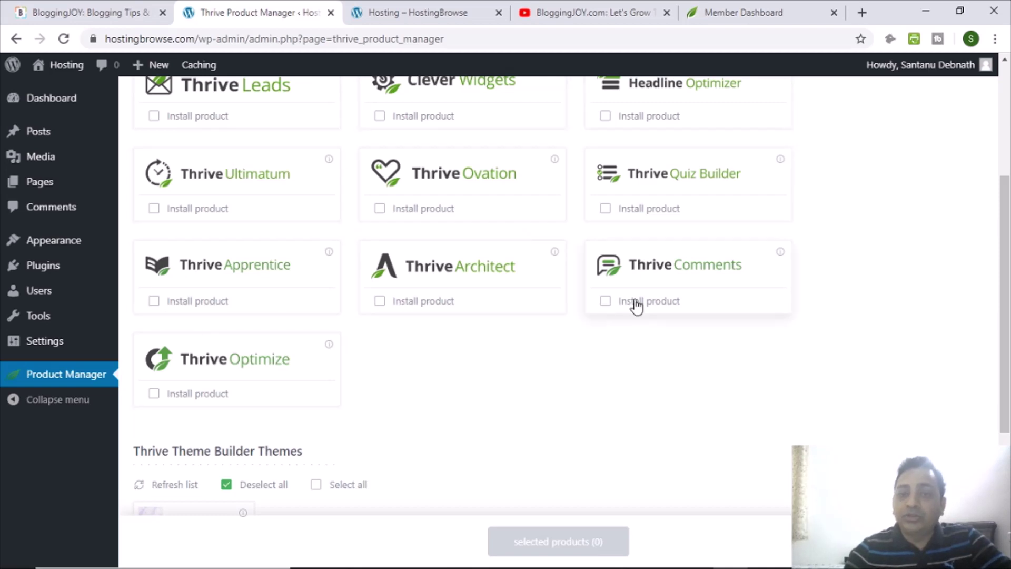
pyautogui.scroll(-4, 409, 293)
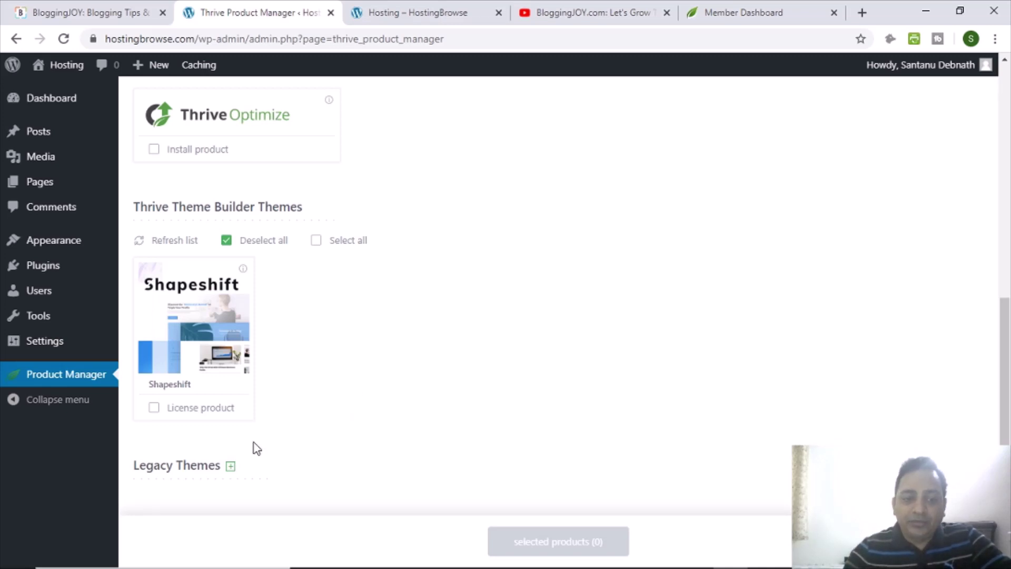
pyautogui.click(230, 465)
pyautogui.scroll(-5, 400, 406)
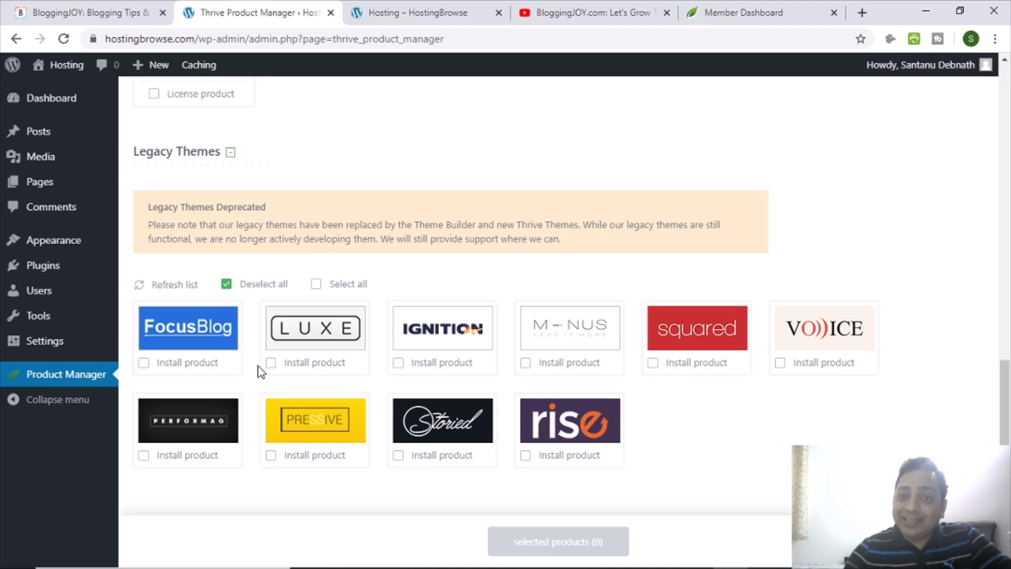
pyautogui.scroll(1, 265, 365)
pyautogui.scroll(4, 265, 365)
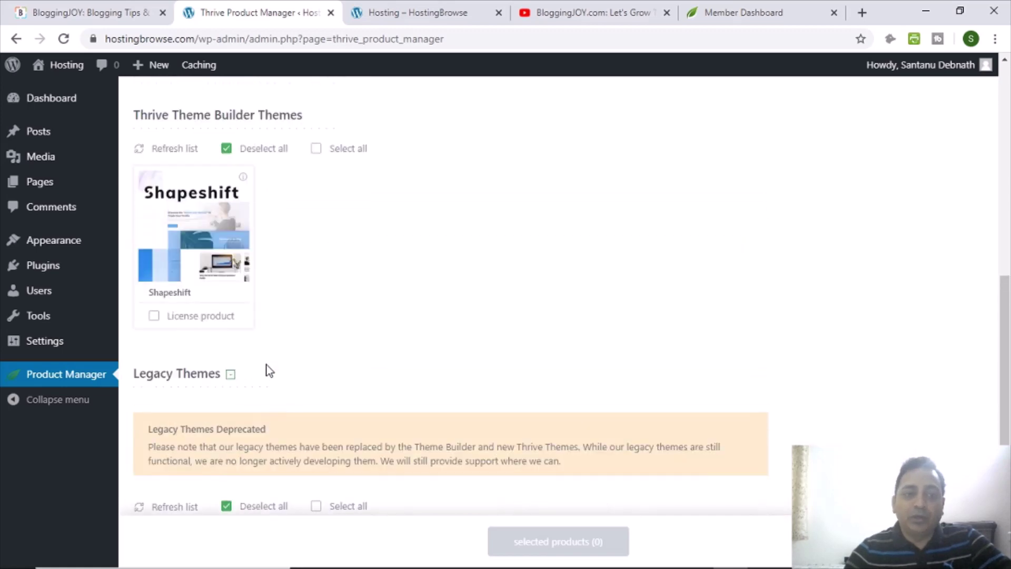
pyautogui.scroll(5, 318, 334)
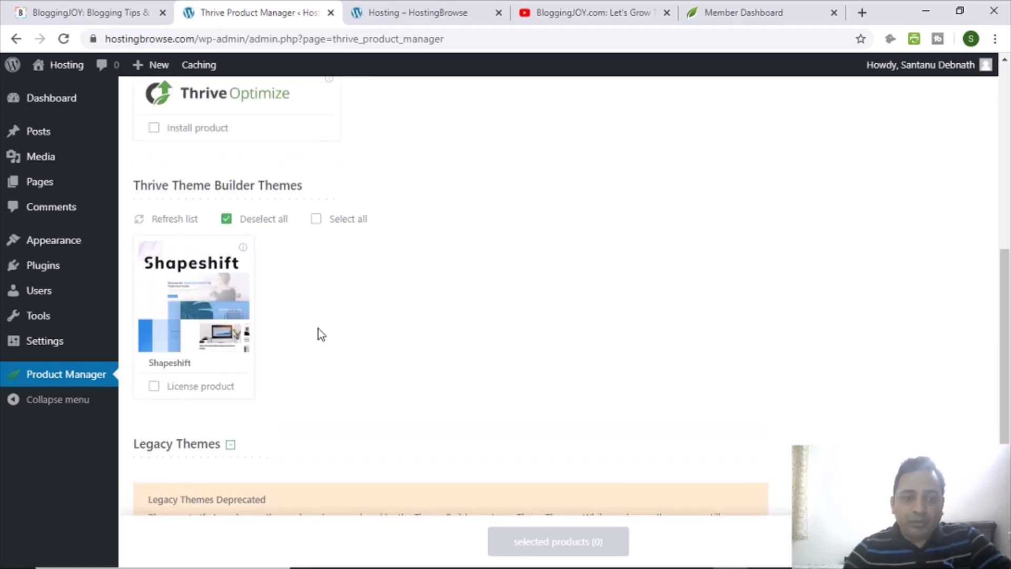
pyautogui.scroll(-4, 405, 343)
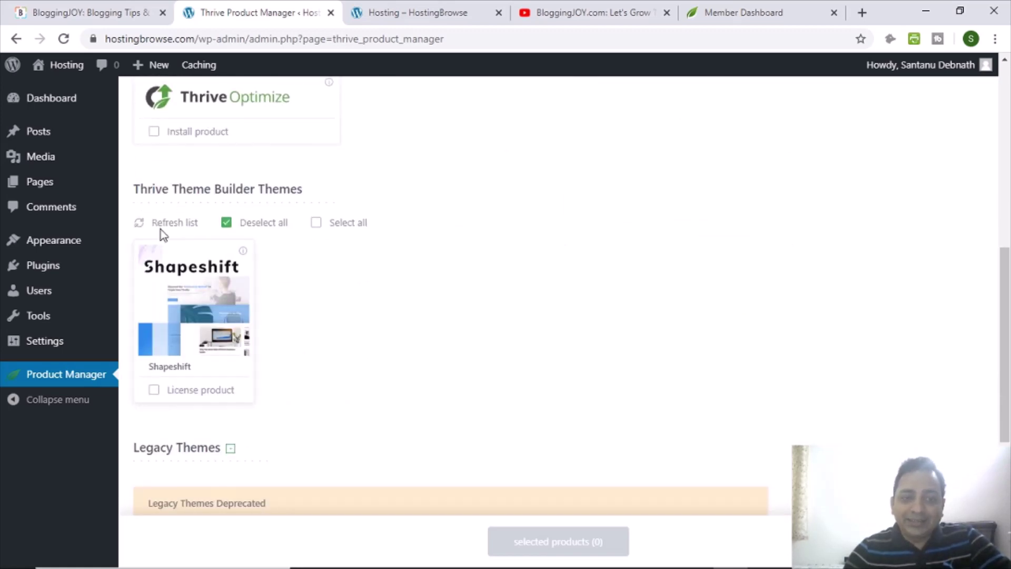
# Tick License product for Shapeshift and Install product for Thrive Architect.
pyautogui.click(154, 390)
pyautogui.scroll(4, 524, 344)
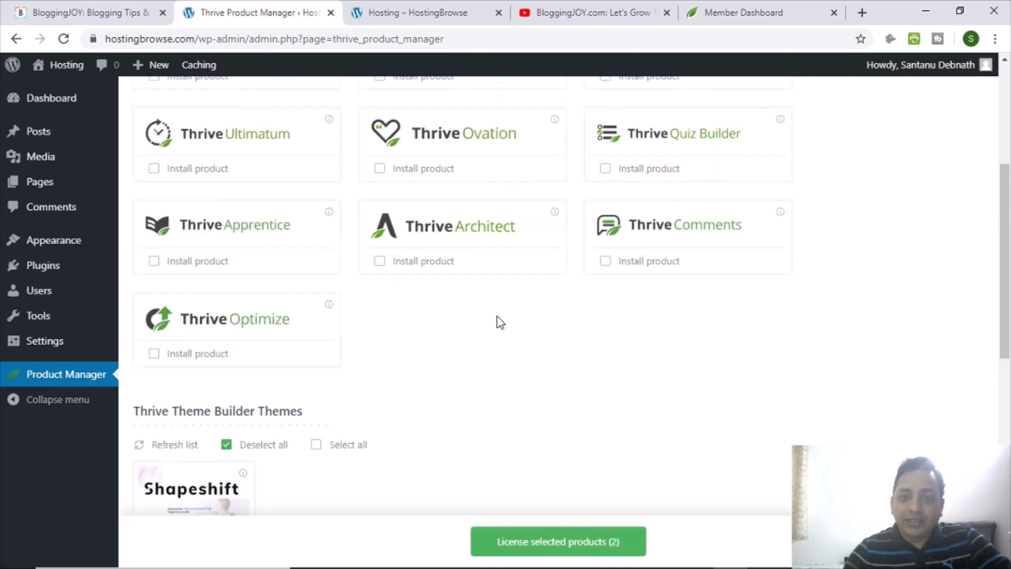
pyautogui.click(381, 263)
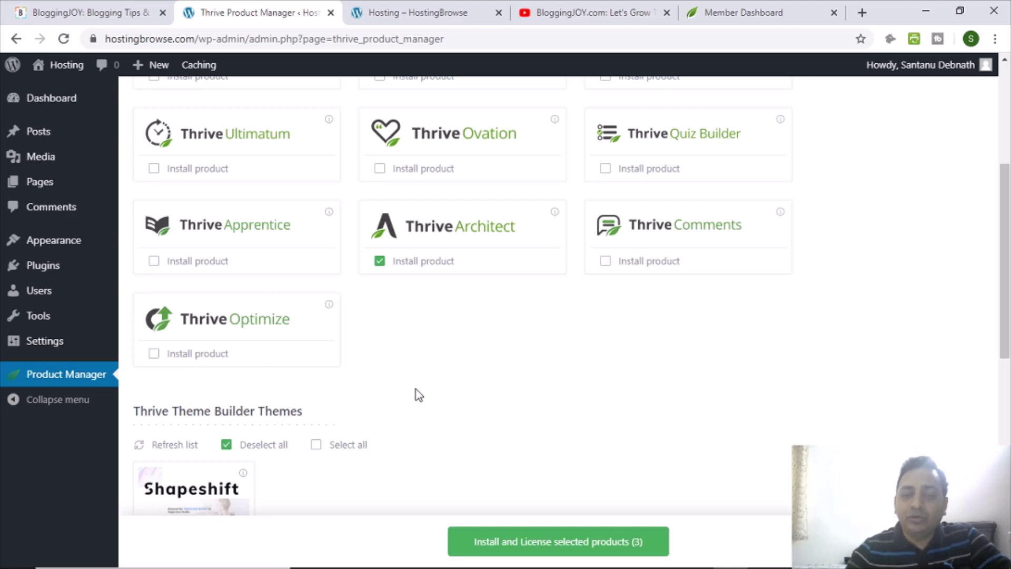
# Install and license the three selected Thrive products.
pyautogui.scroll(-1, 369, 397)
pyautogui.scroll(-3, 422, 237)
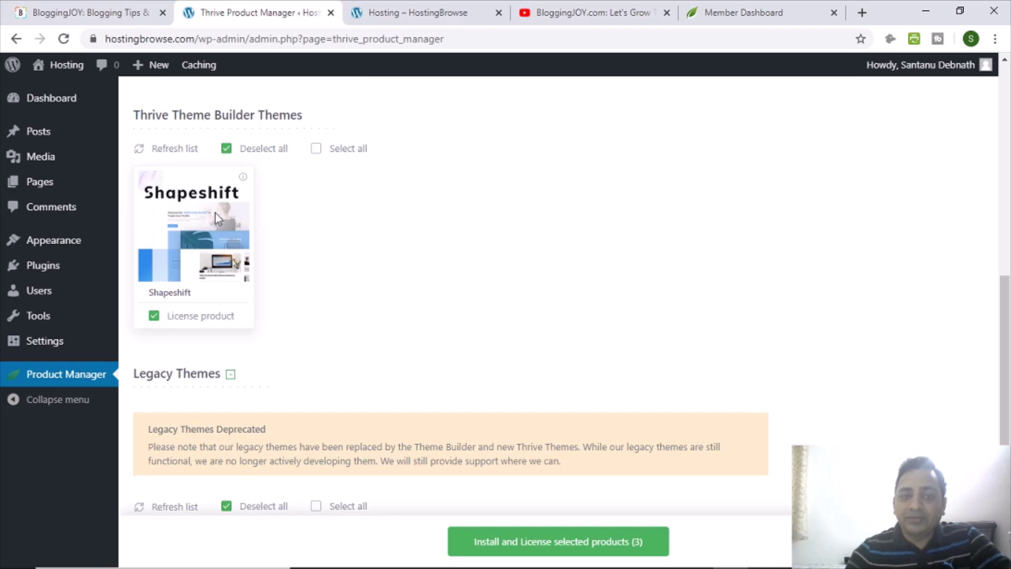
pyautogui.scroll(6, 320, 223)
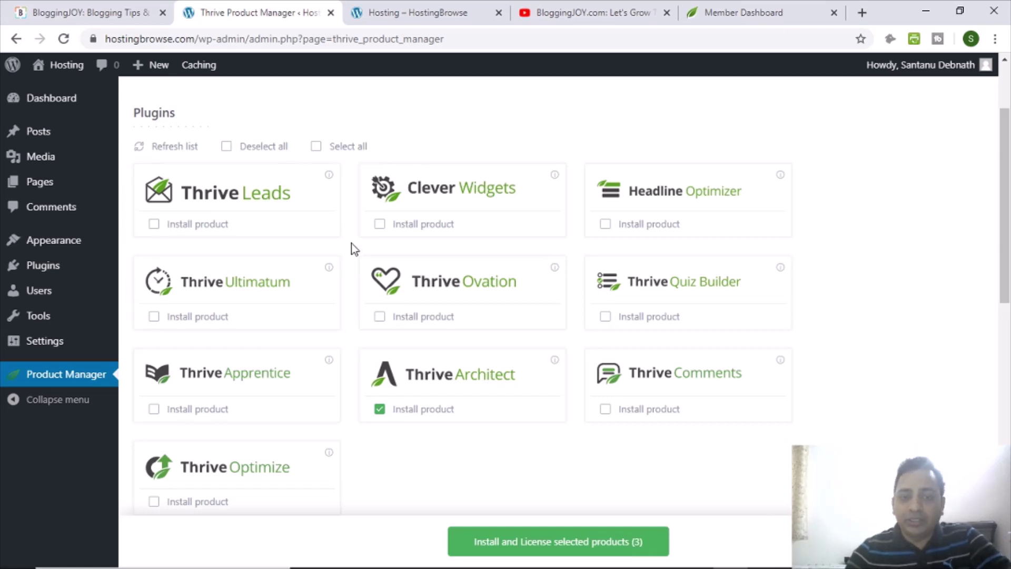
pyautogui.scroll(-5, 356, 243)
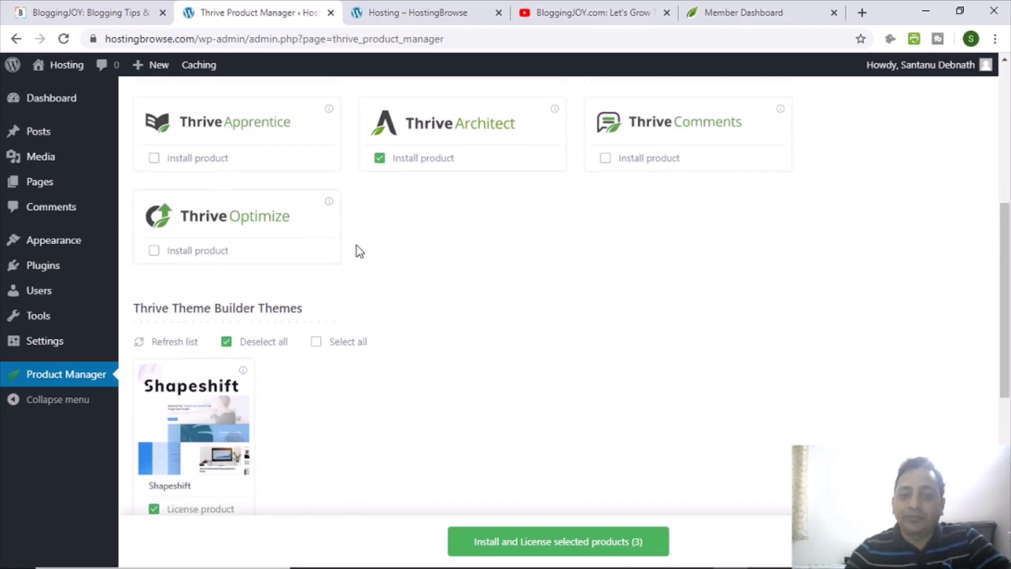
pyautogui.scroll(-1, 359, 251)
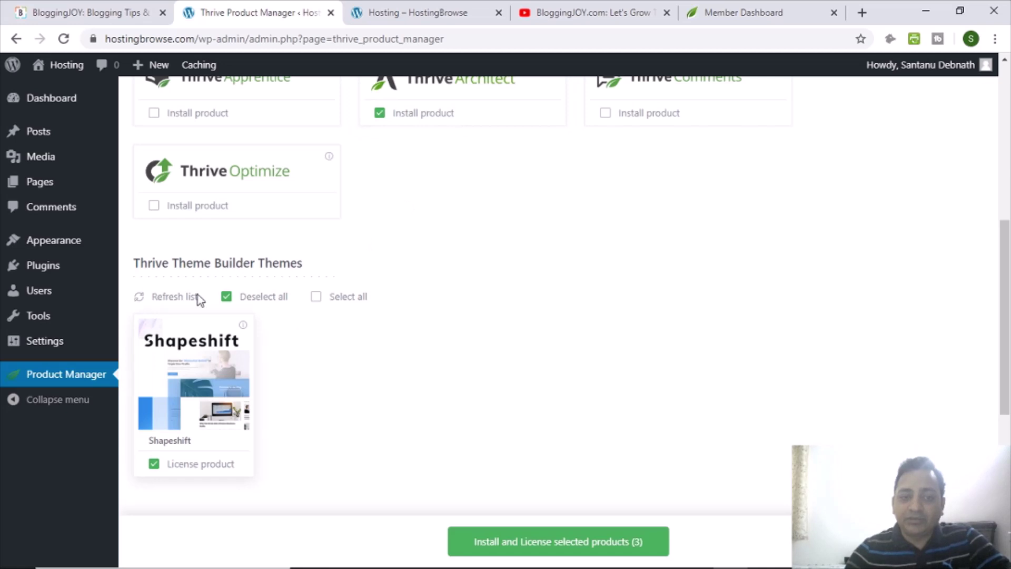
pyautogui.click(565, 552)
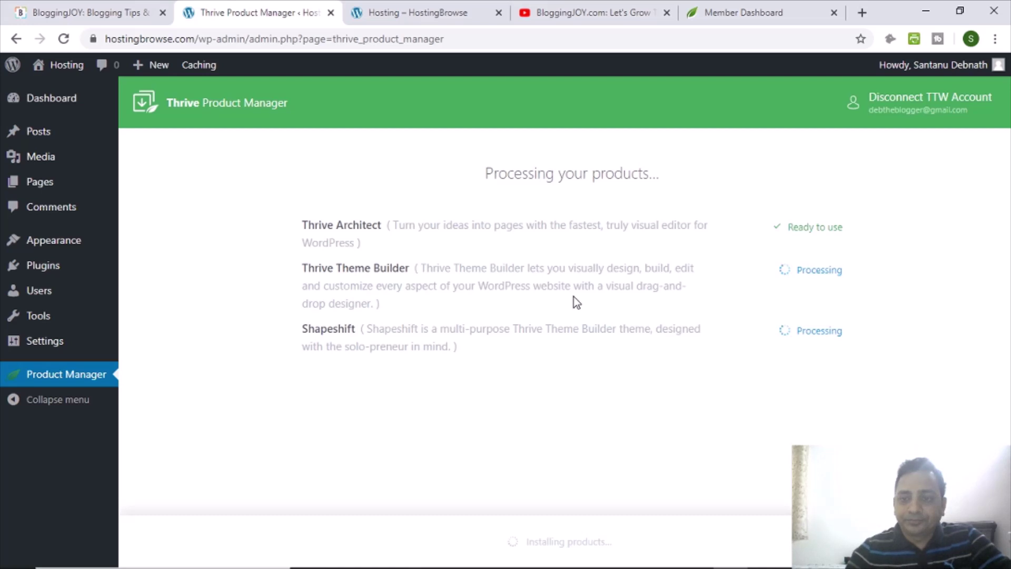
# Reload the live site to check how it looks with the new theme.
pyautogui.click(371, 14)
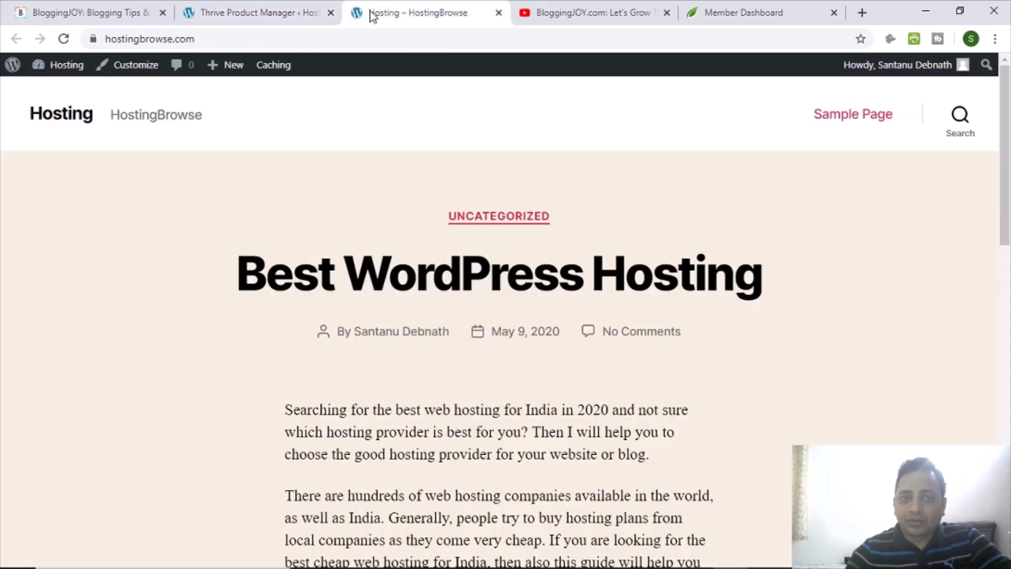
pyautogui.click(64, 40)
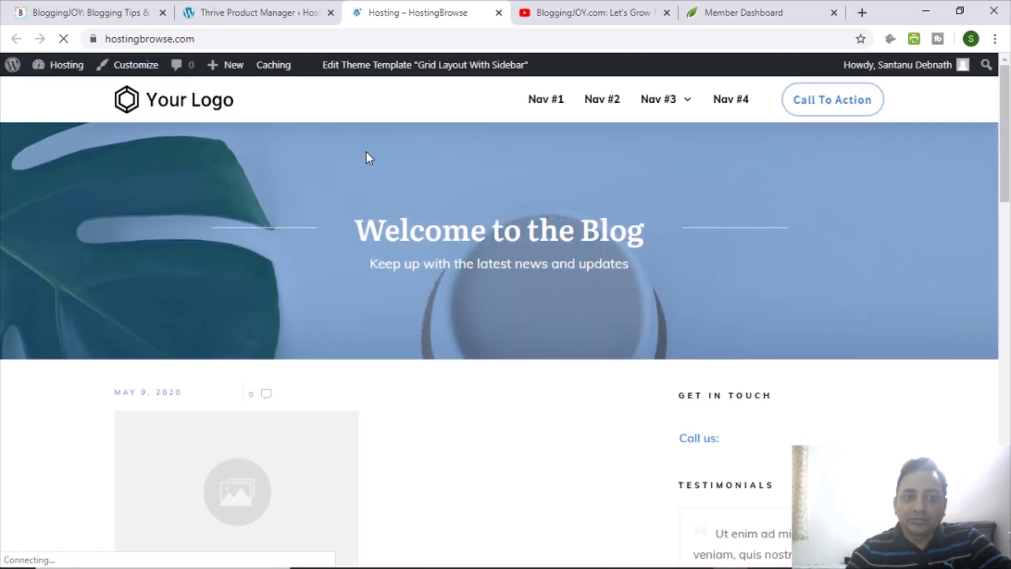
pyautogui.scroll(-15, 347, 205)
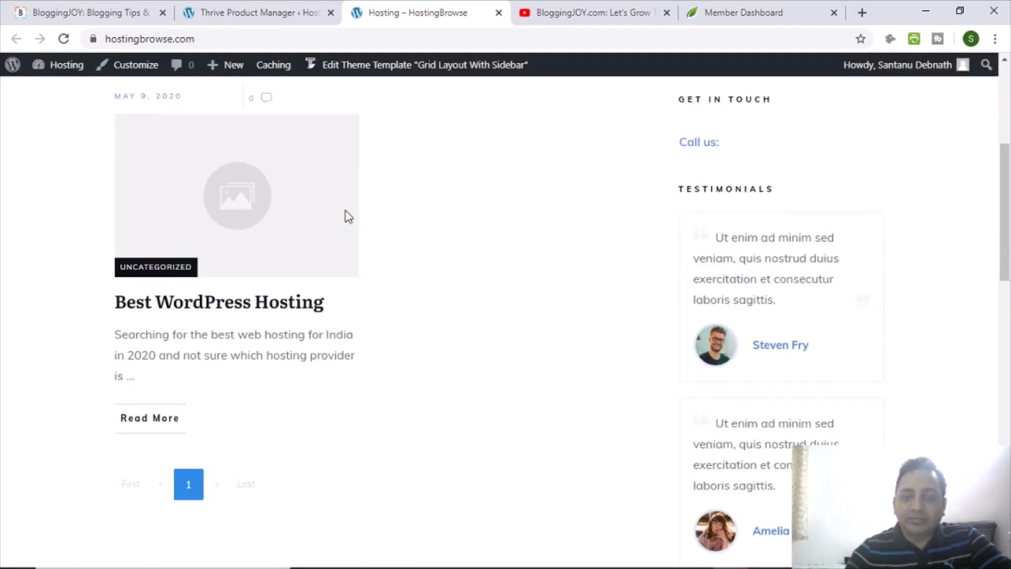
pyautogui.scroll(8, 436, 285)
pyautogui.scroll(8, 437, 287)
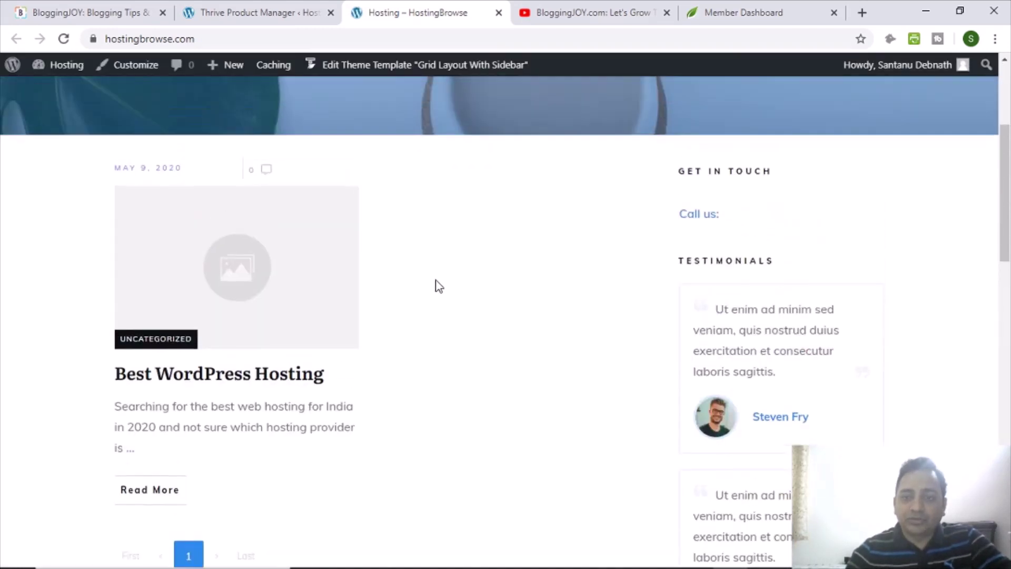
pyautogui.scroll(-9, 345, 290)
pyautogui.scroll(-10, 503, 309)
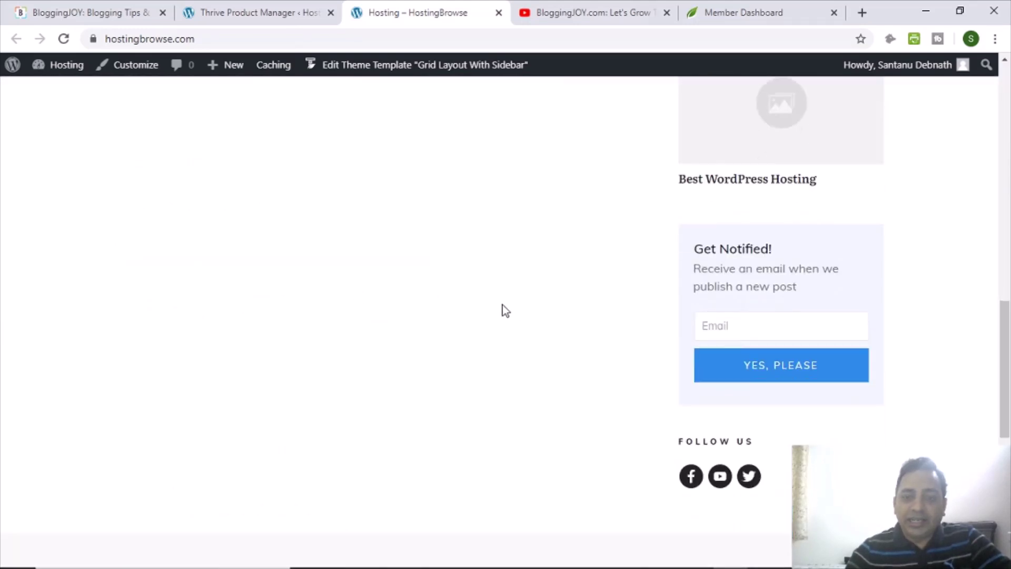
pyautogui.scroll(11, 436, 298)
pyautogui.scroll(5, 386, 262)
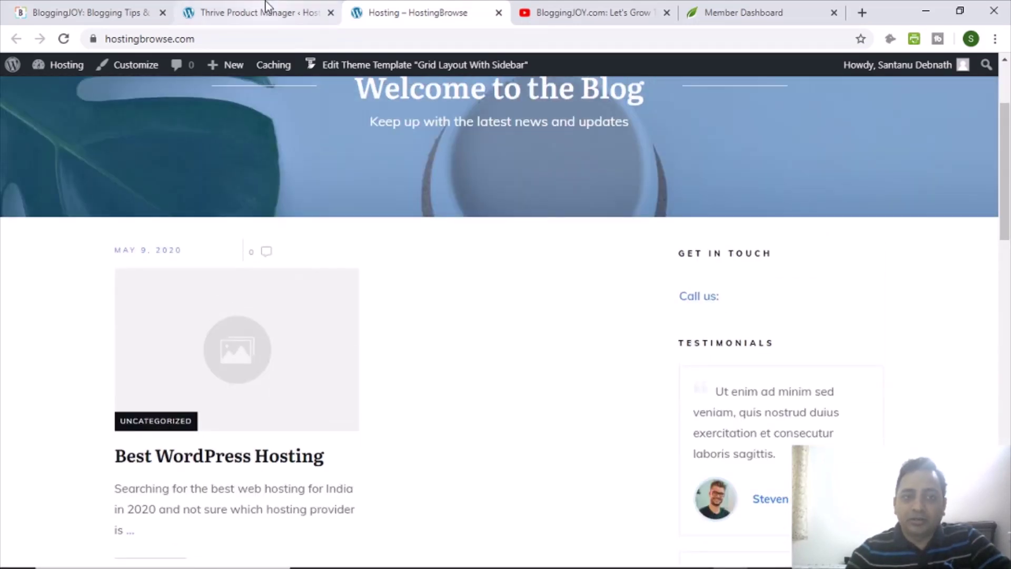
# Launch the Theme Builder dashboard, then view the blog front page with the Best WordPress Hosting post.
pyautogui.click(261, 13)
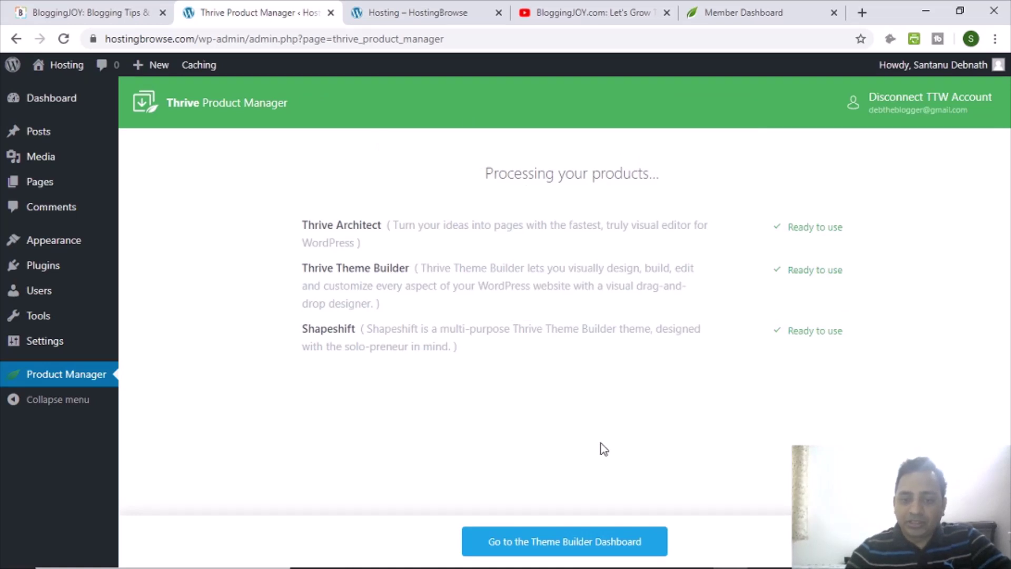
pyautogui.click(565, 545)
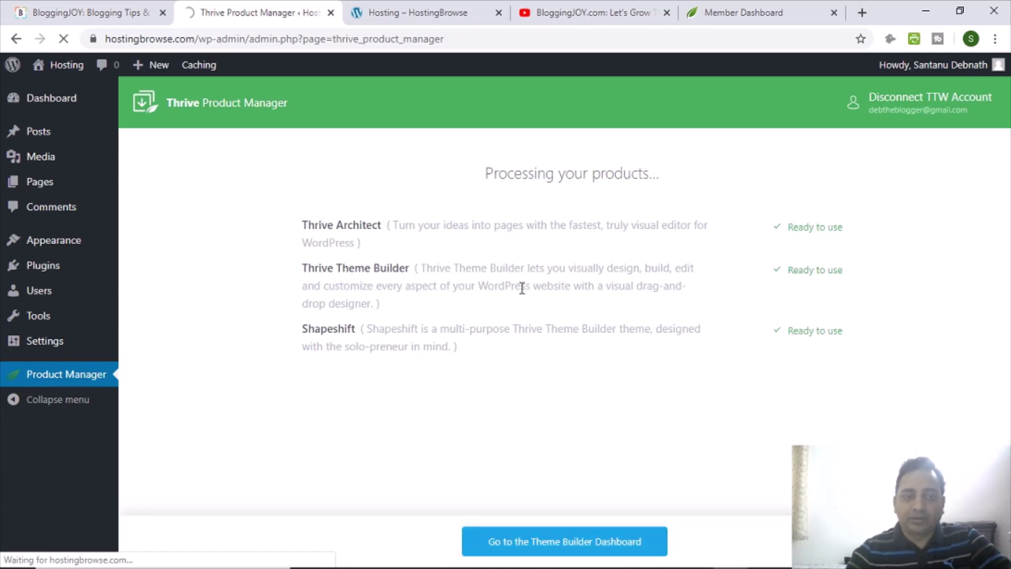
pyautogui.click(407, 19)
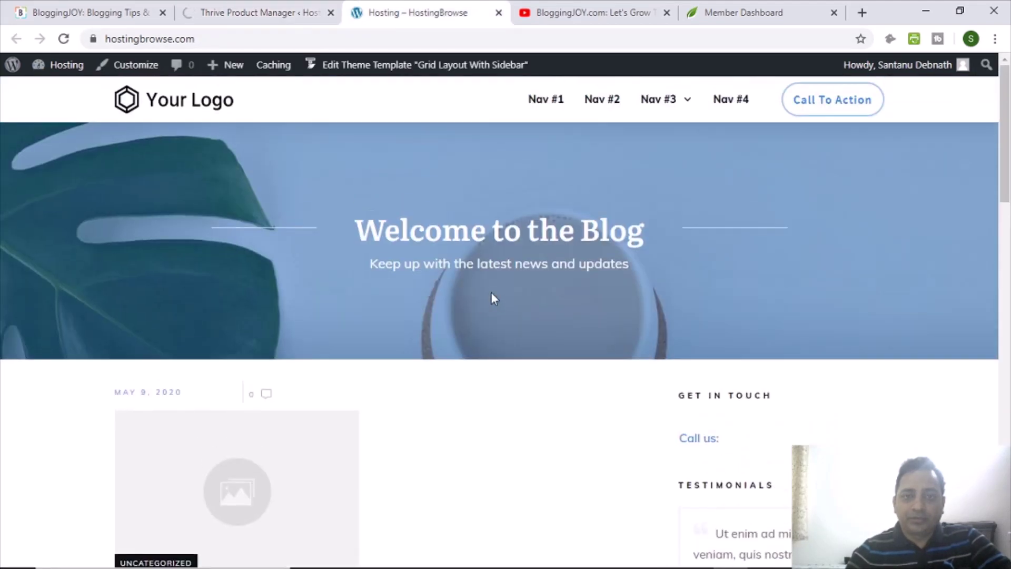
pyautogui.scroll(-8, 499, 308)
pyautogui.scroll(4, 495, 312)
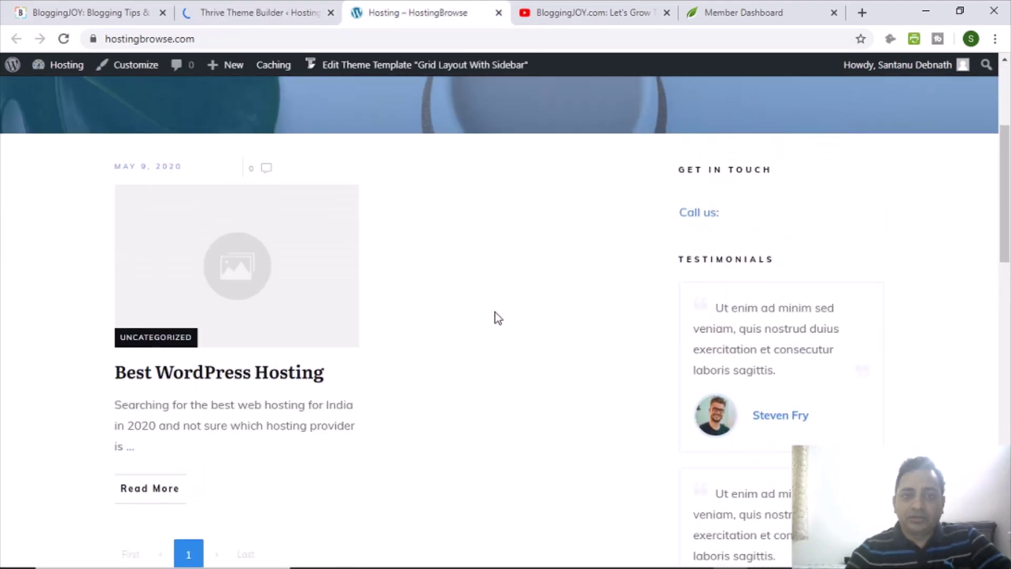
pyautogui.scroll(-3, 498, 321)
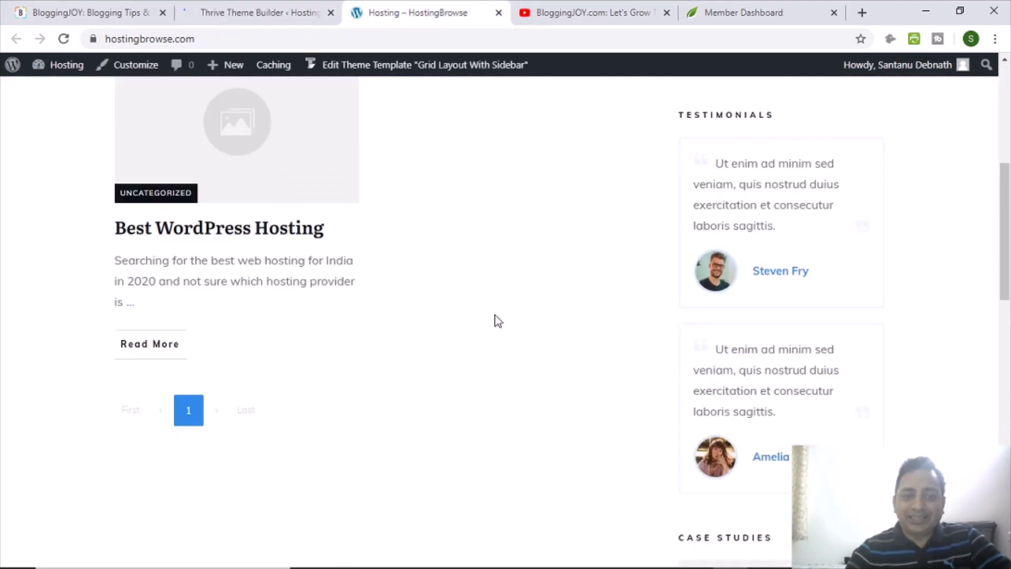
# Read through the Best WordPress Hosting post, then switch to the Theme Builder Site Wizard.
pyautogui.click(238, 232)
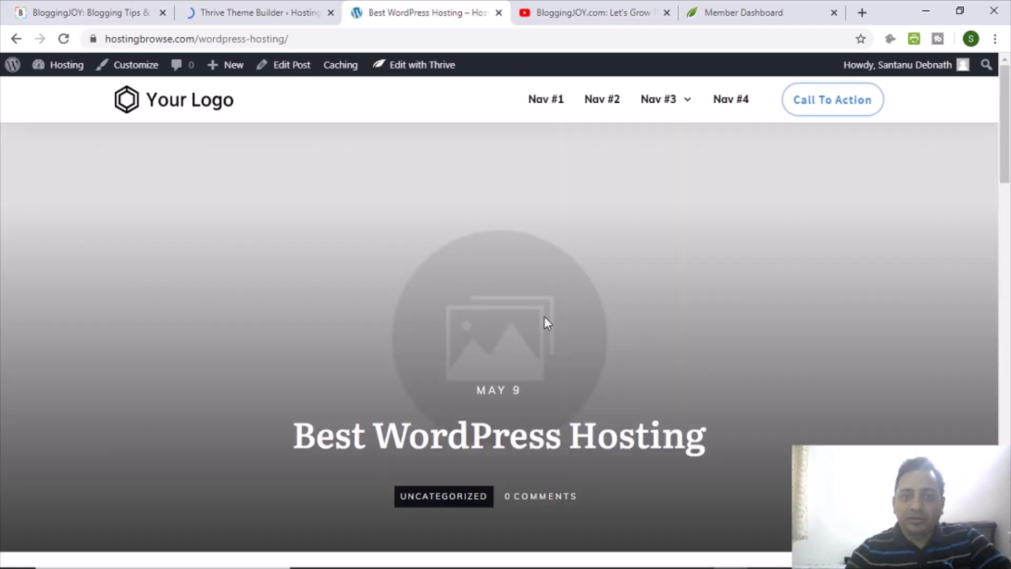
pyautogui.scroll(-5, 544, 316)
pyautogui.scroll(-10, 542, 317)
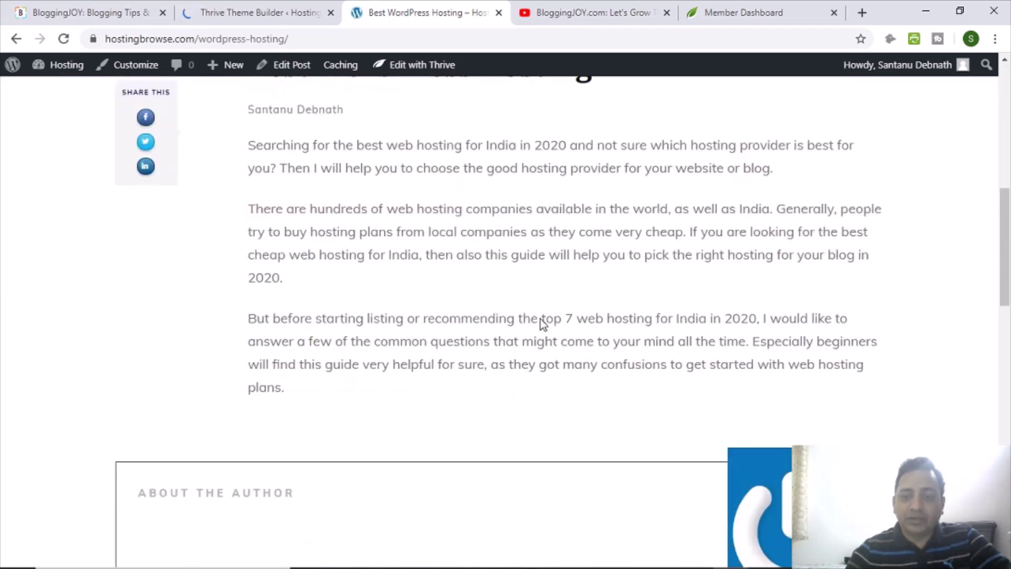
pyautogui.scroll(-4, 535, 325)
pyautogui.scroll(11, 537, 330)
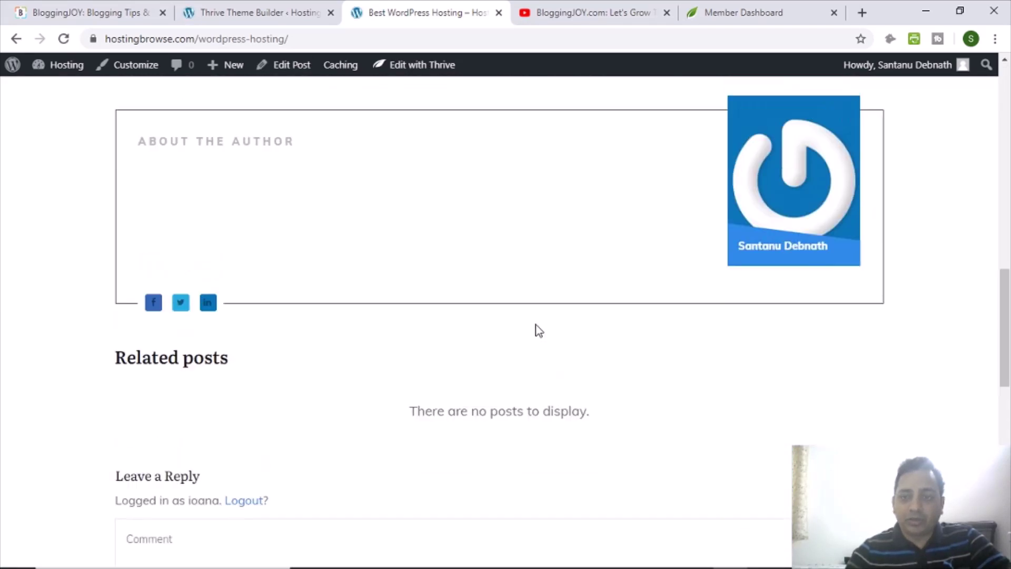
pyautogui.click(239, 8)
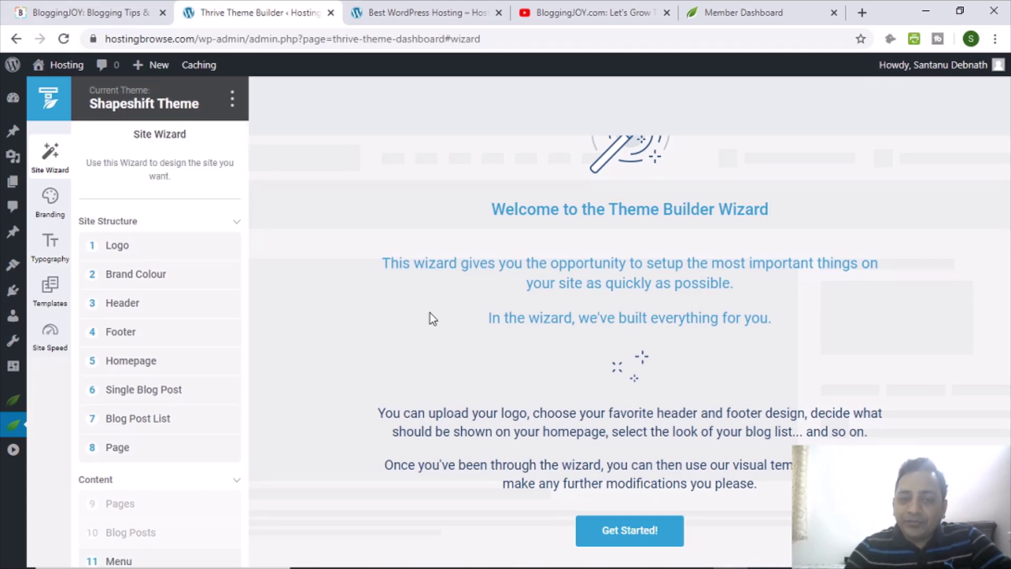
# Start the Site Wizard and keep the default Your Logo to reach the Brand Colour step.
pyautogui.click(630, 533)
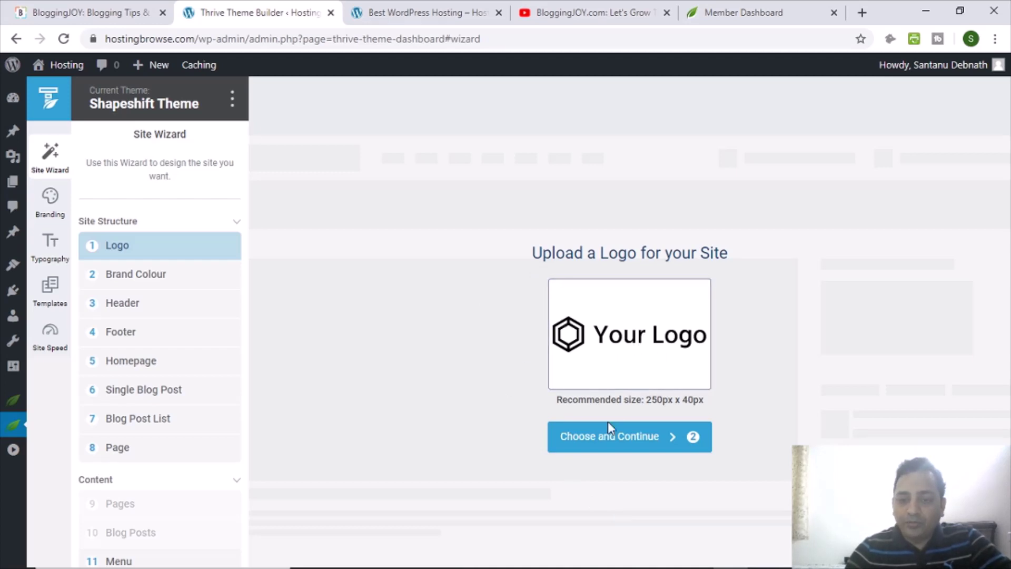
pyautogui.click(609, 451)
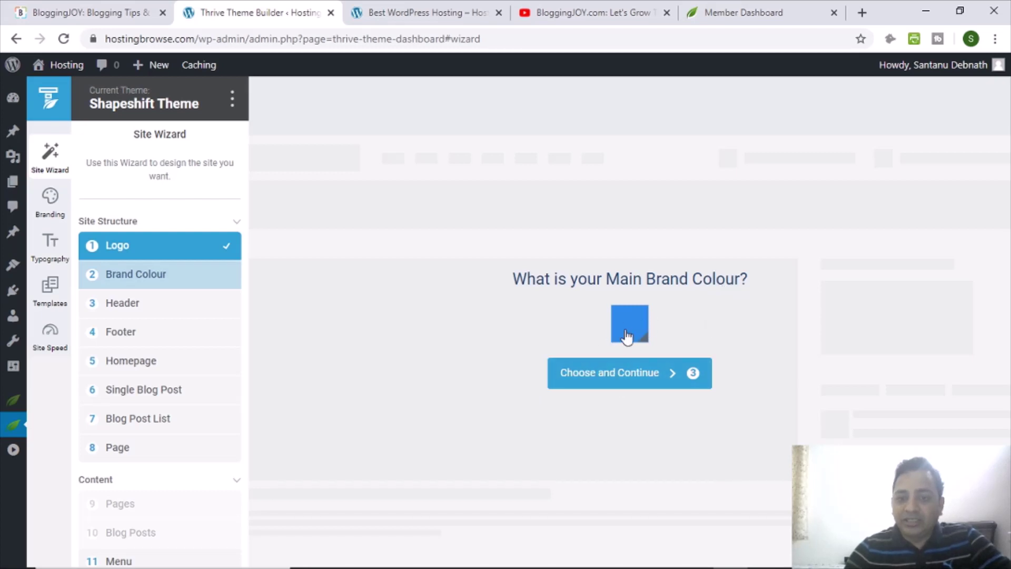
pyautogui.click(400, 11)
pyautogui.scroll(7, 542, 316)
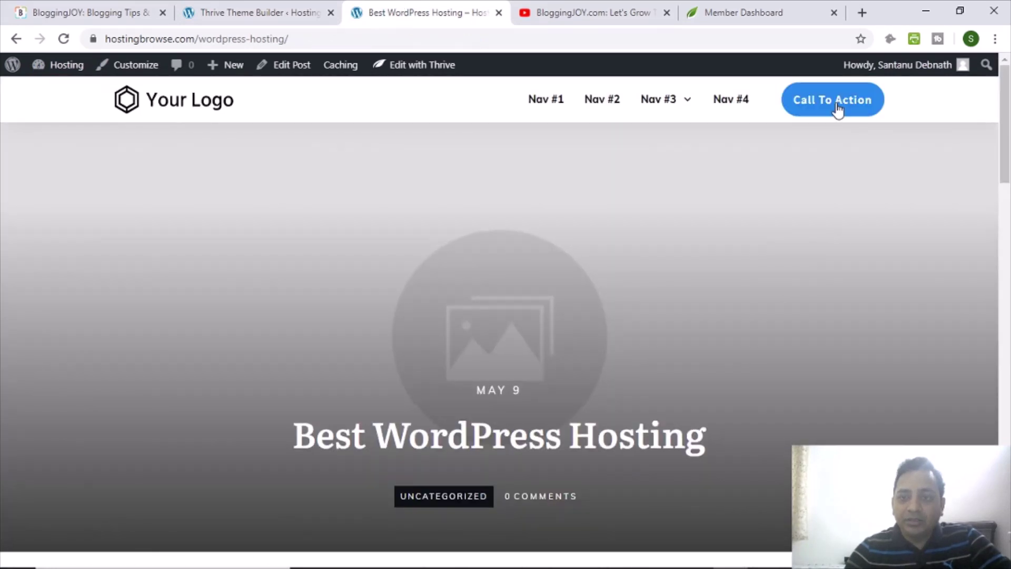
pyautogui.click(184, 105)
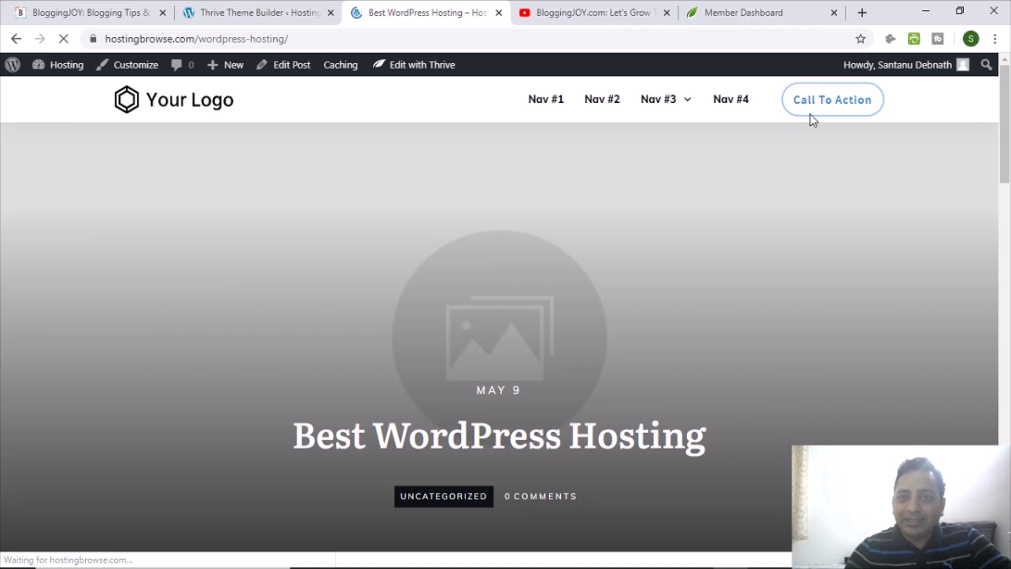
pyautogui.scroll(-3, 586, 312)
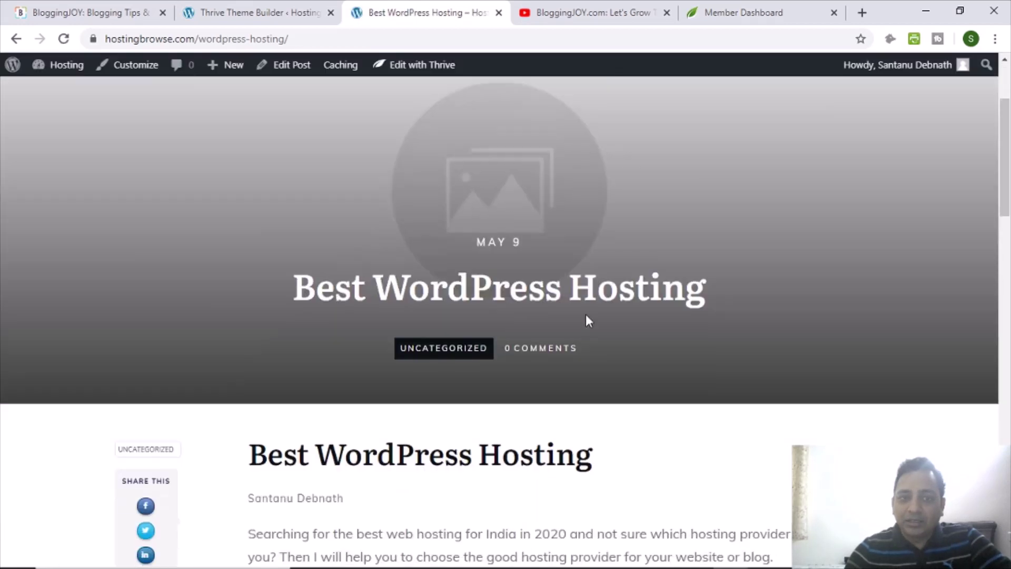
pyautogui.scroll(3, 586, 314)
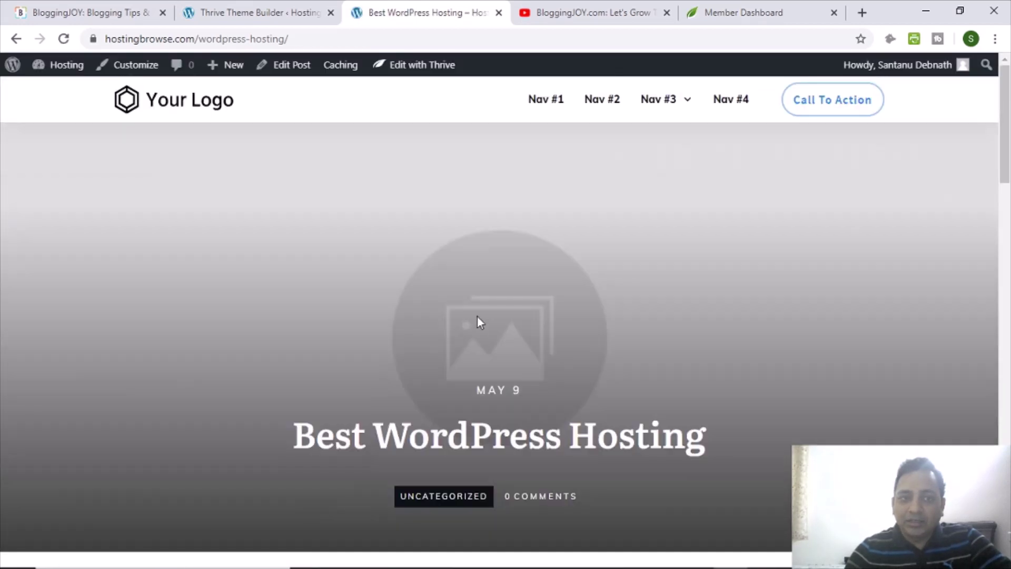
pyautogui.click(16, 38)
pyautogui.scroll(-3, 451, 295)
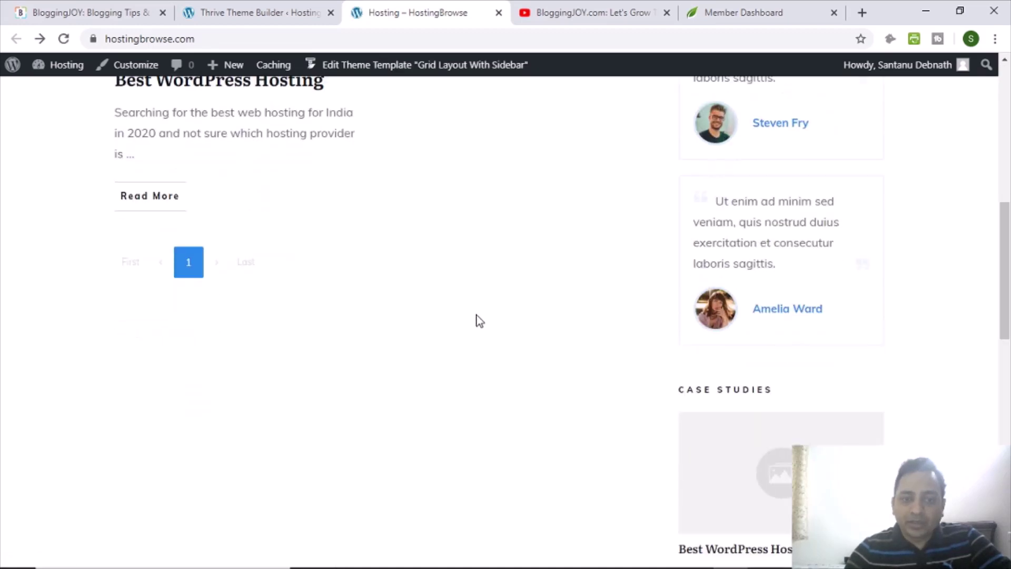
pyautogui.scroll(10, 741, 338)
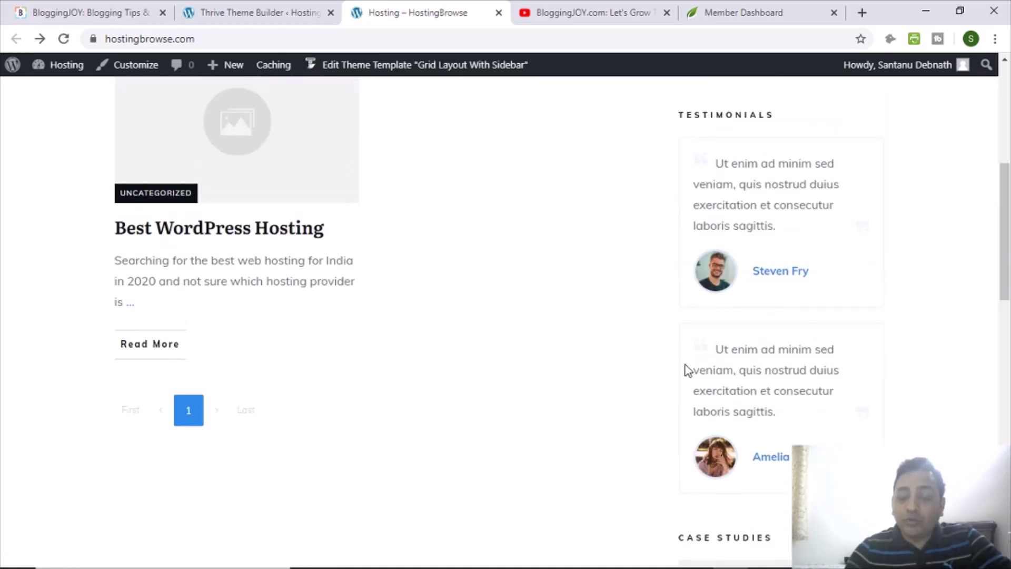
pyautogui.click(236, 9)
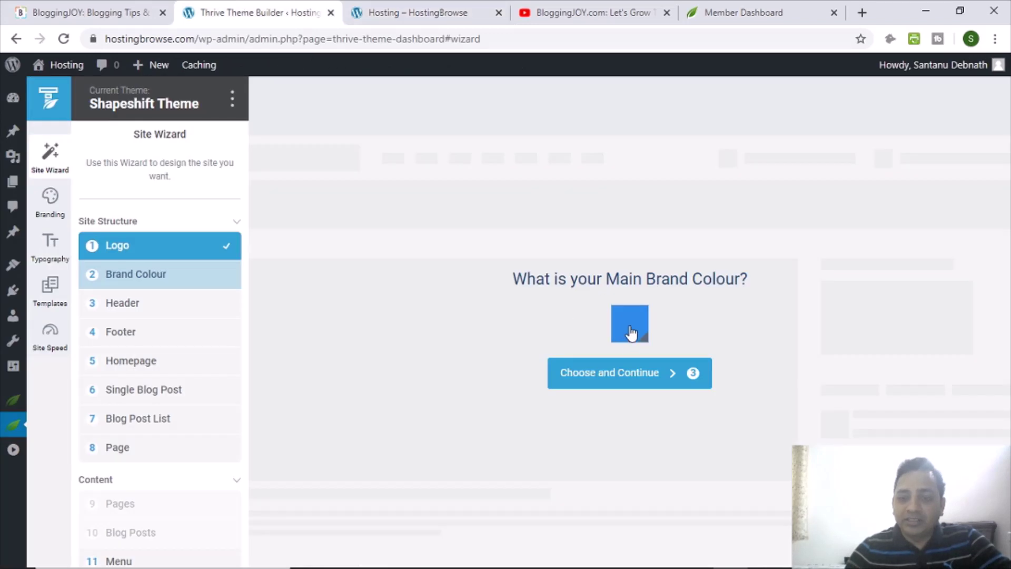
# Keep the blue brand colour and permanently dismiss the header Quick Tip.
pyautogui.click(630, 385)
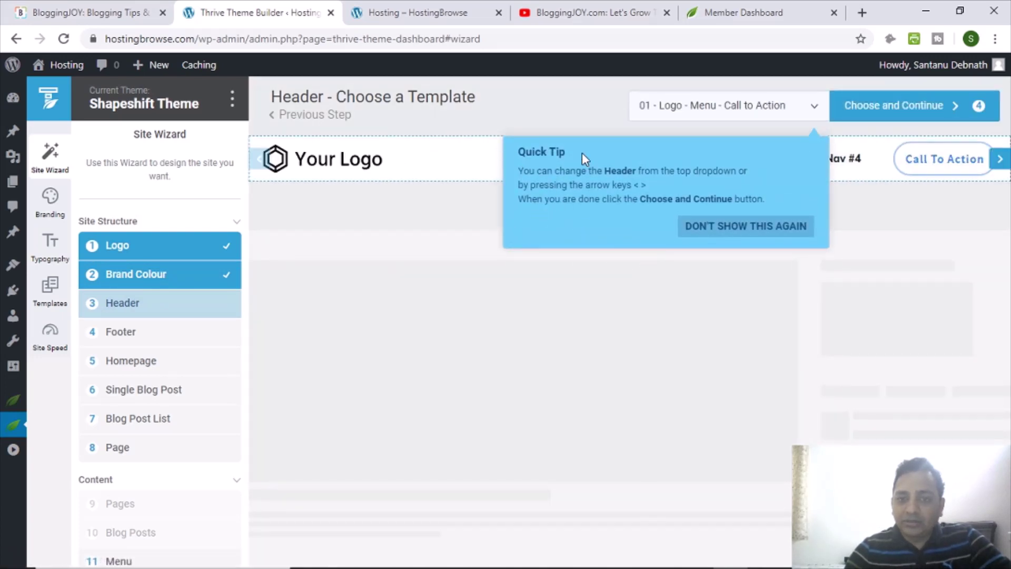
pyautogui.click(753, 228)
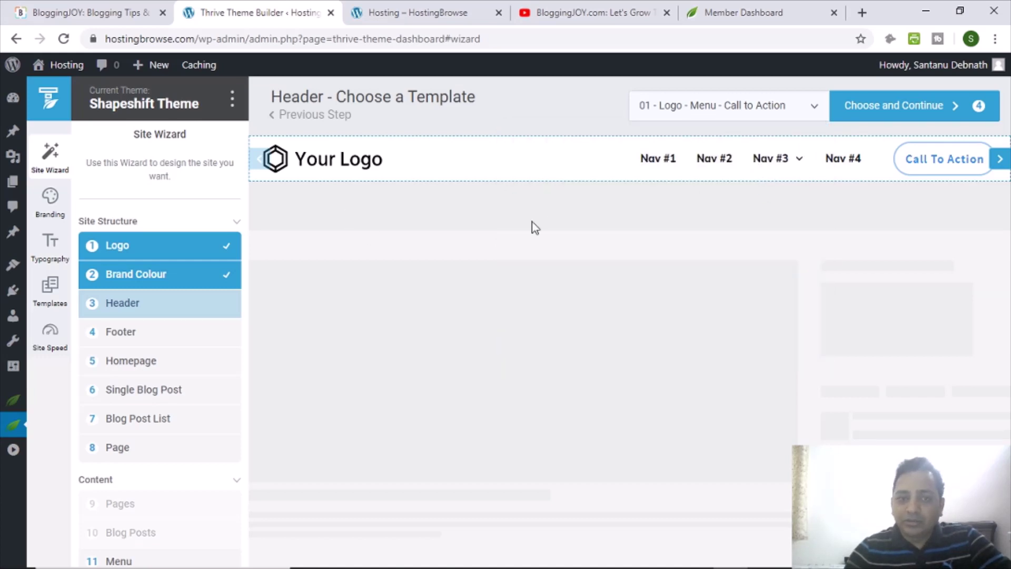
pyautogui.click(125, 250)
pyautogui.click(132, 284)
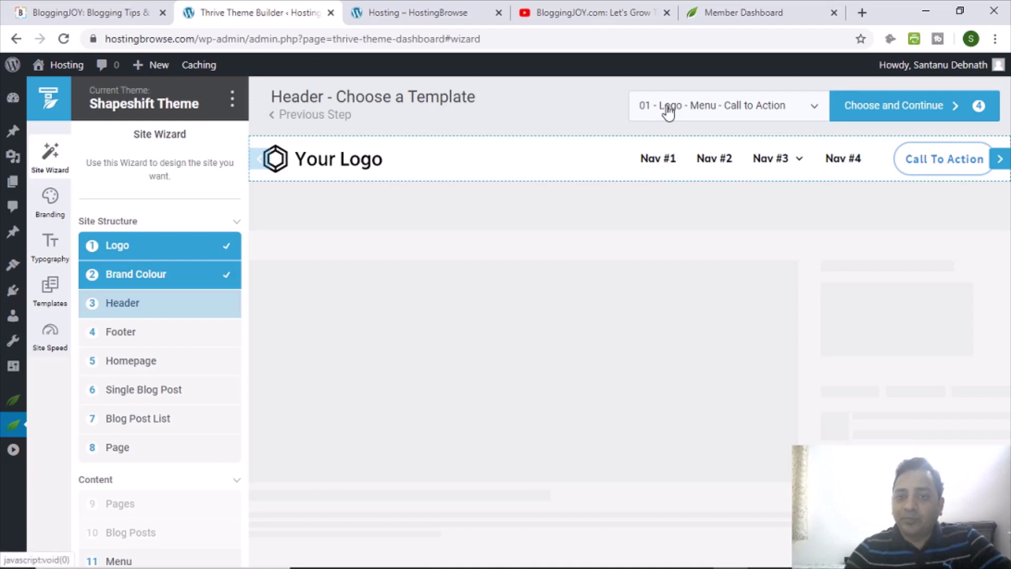
# Choose the Double 01 header with centred logo, social icons and search.
pyautogui.click(692, 110)
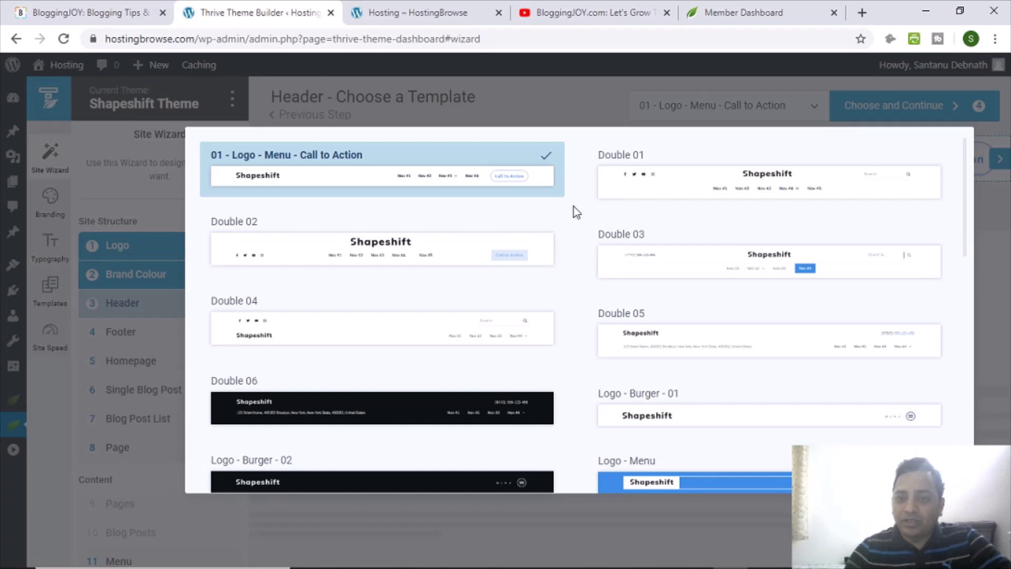
pyautogui.scroll(-3, 574, 207)
pyautogui.scroll(3, 574, 204)
pyautogui.scroll(-3, 569, 276)
pyautogui.scroll(-8, 569, 276)
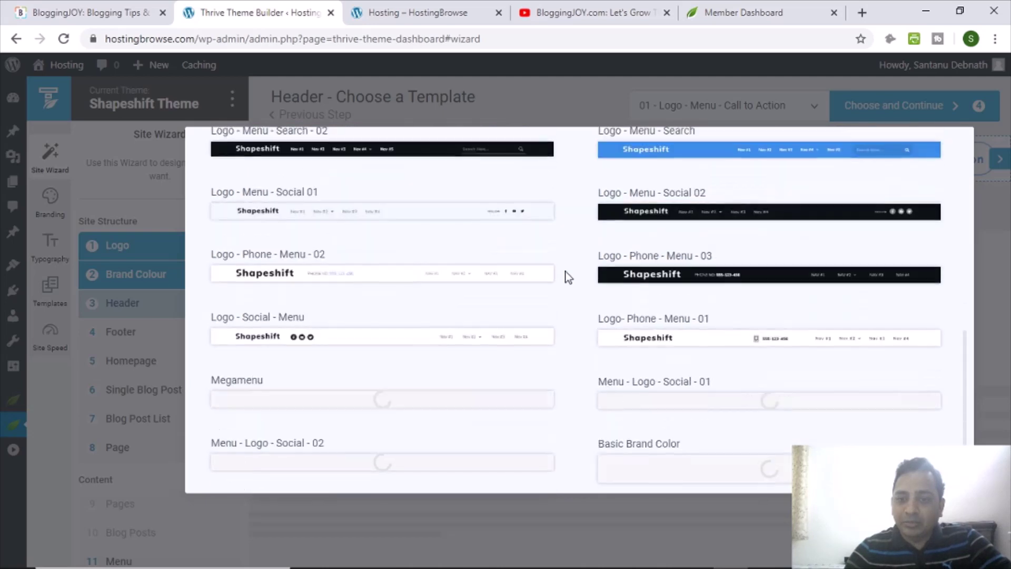
pyautogui.scroll(-2, 569, 276)
pyautogui.scroll(12, 568, 277)
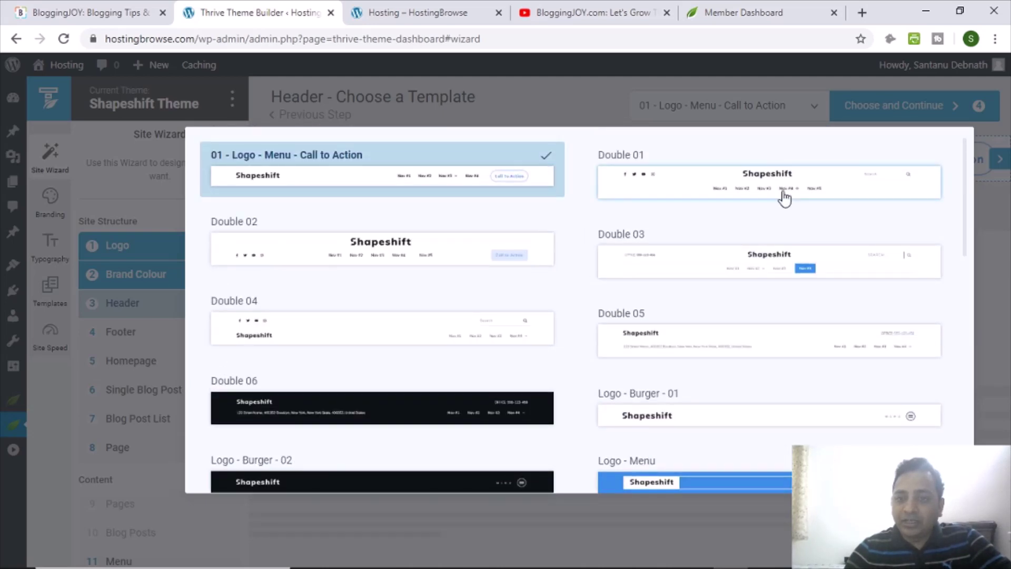
pyautogui.click(784, 197)
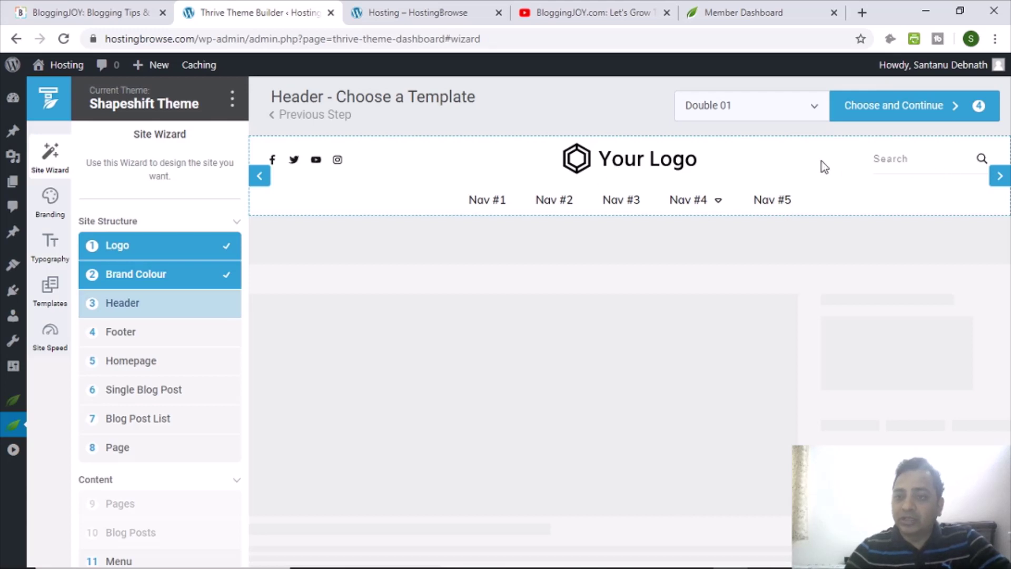
# Accept the Double 01 header and pick the Centered Logo 02 footer template.
pyautogui.click(902, 111)
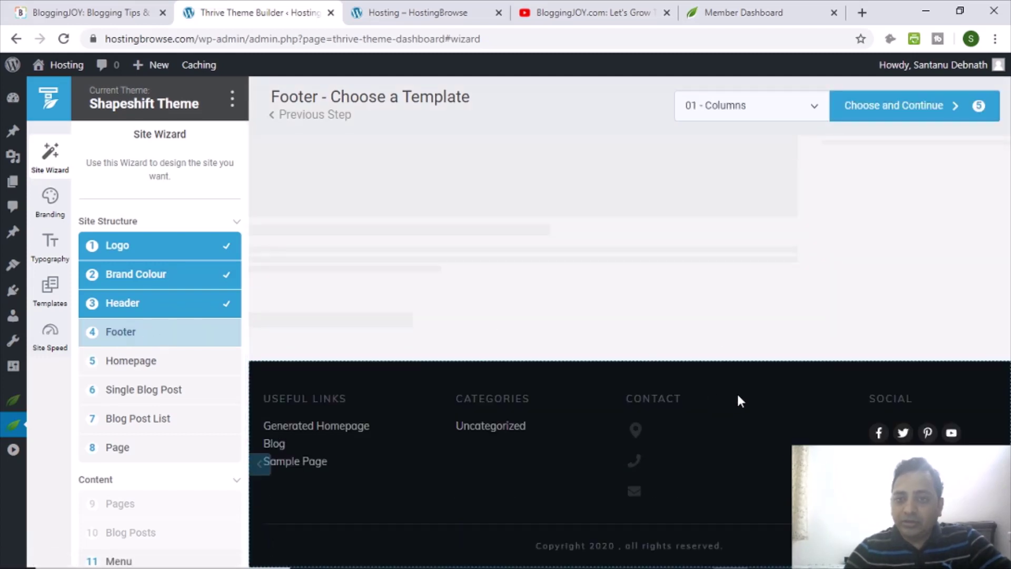
pyautogui.click(735, 112)
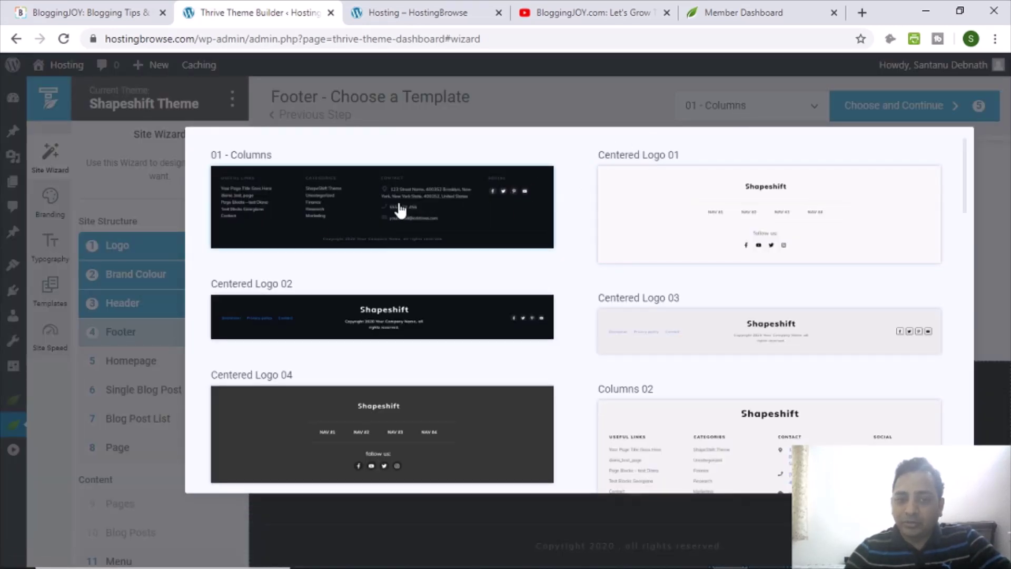
pyautogui.scroll(-8, 727, 346)
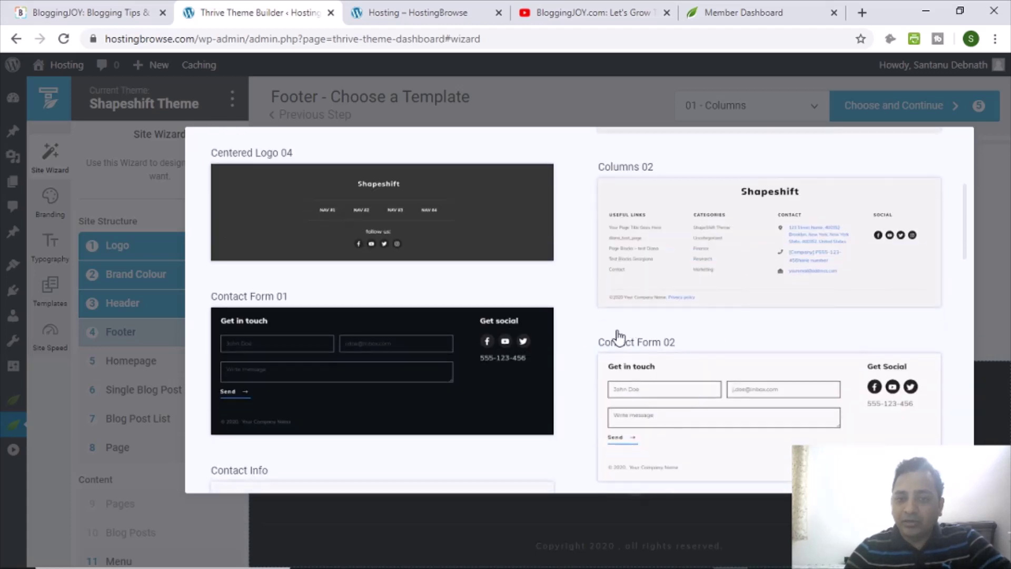
pyautogui.scroll(-7, 585, 322)
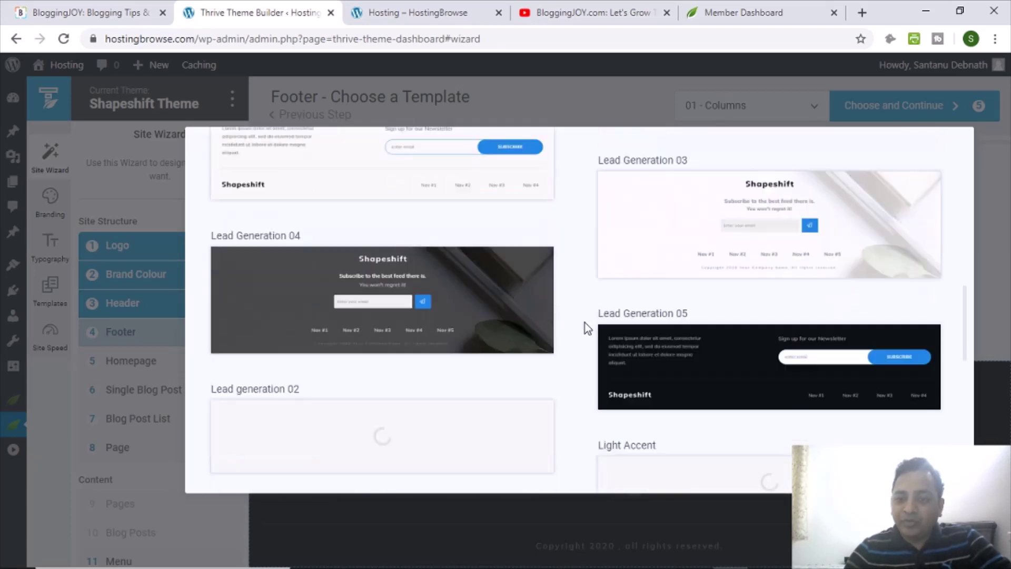
pyautogui.scroll(7, 585, 322)
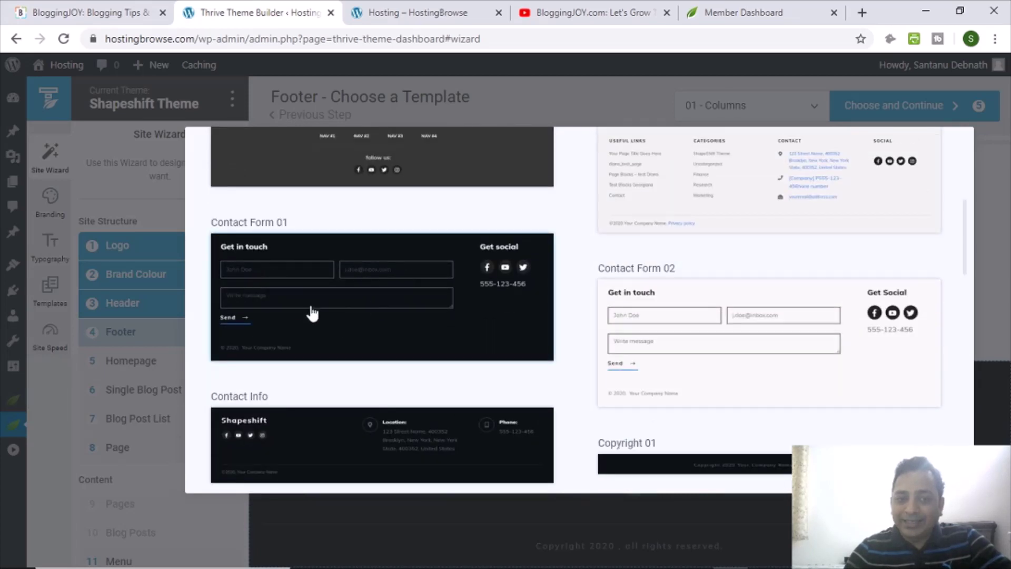
pyautogui.scroll(5, 545, 323)
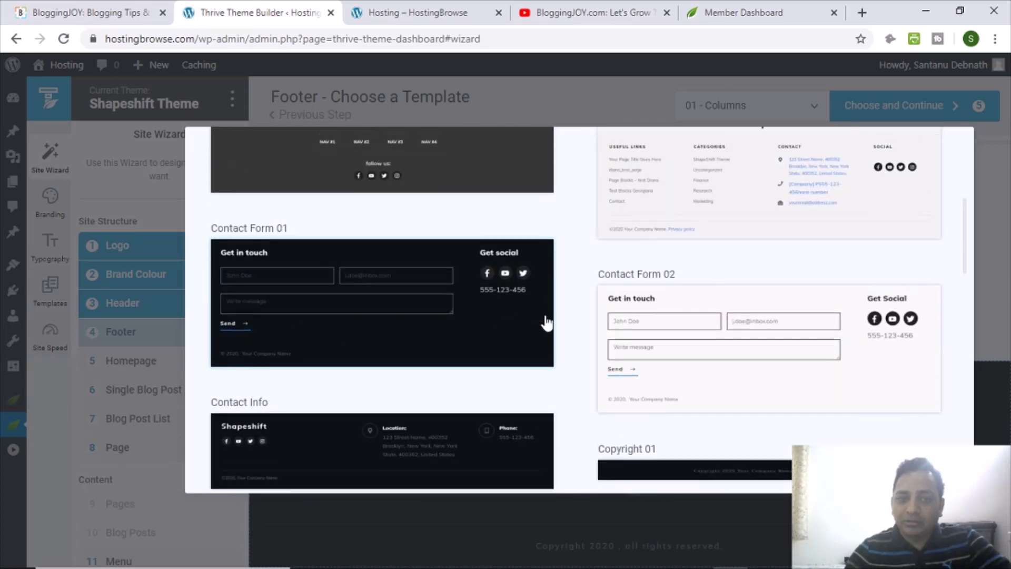
pyautogui.scroll(-2, 556, 323)
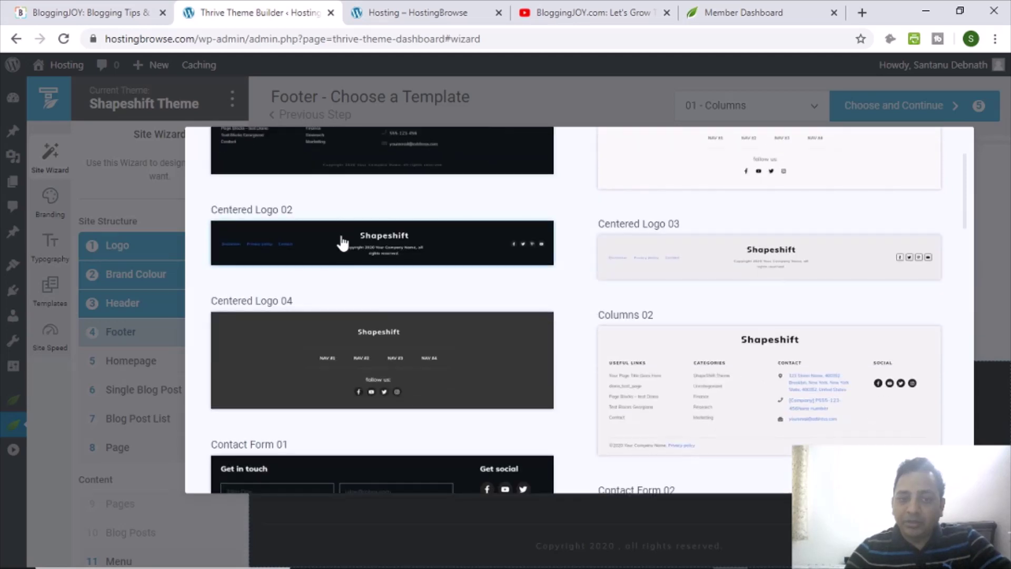
pyautogui.click(364, 255)
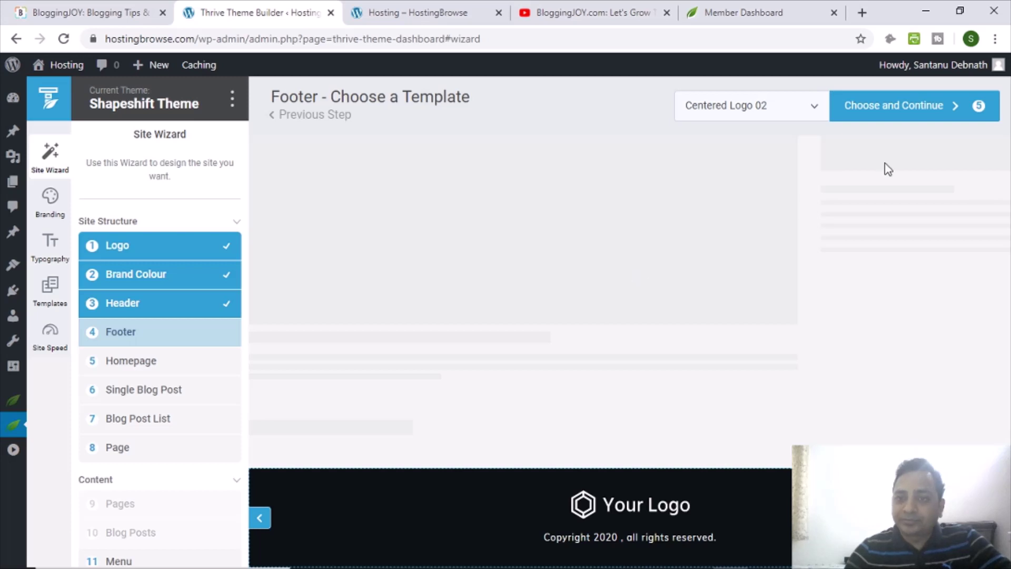
# Confirm the Centered Logo 02 footer, look over the BloggingJOY homepage, then return to the wizard.
pyautogui.click(877, 108)
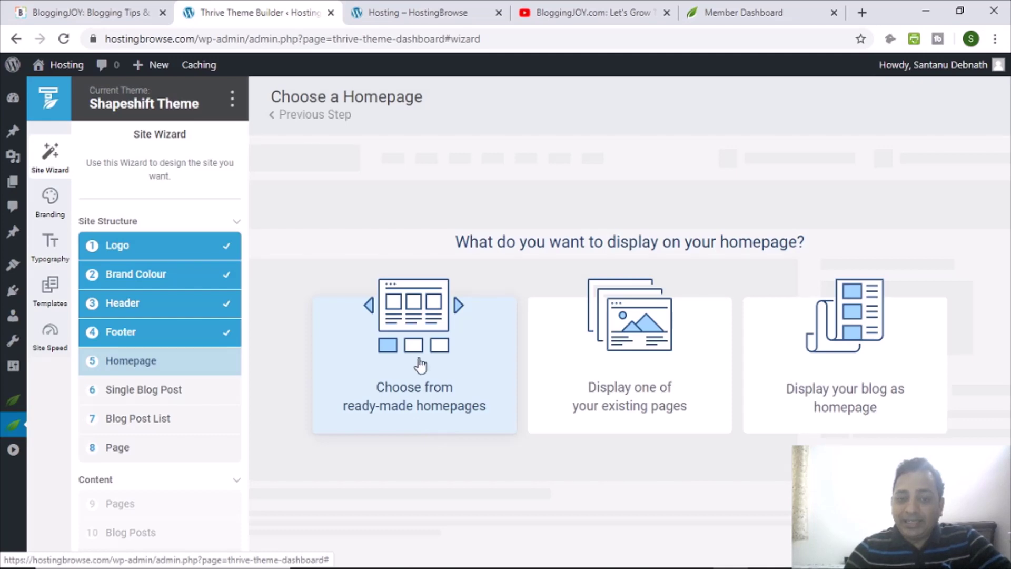
pyautogui.click(62, 13)
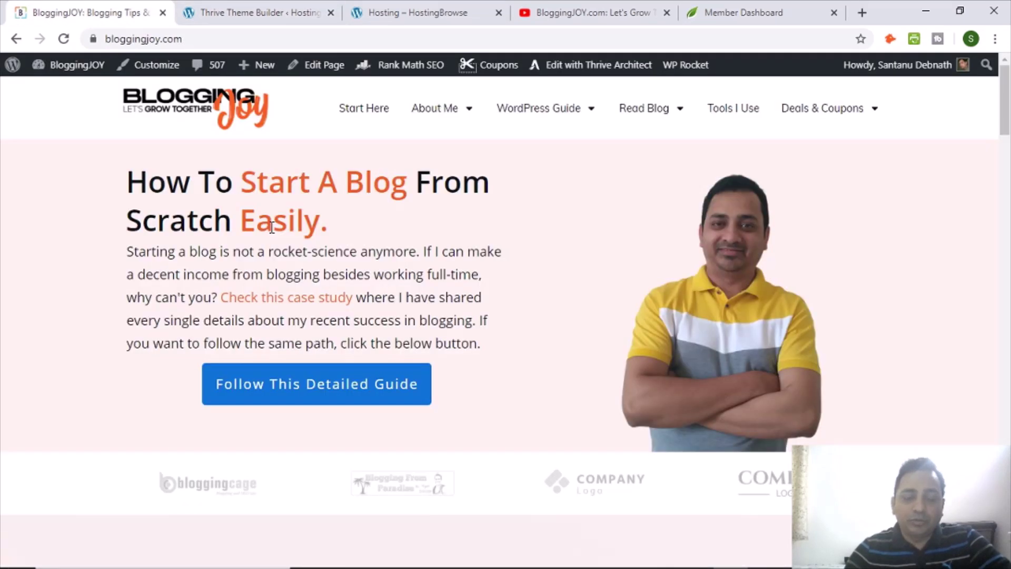
pyautogui.scroll(-20, 337, 256)
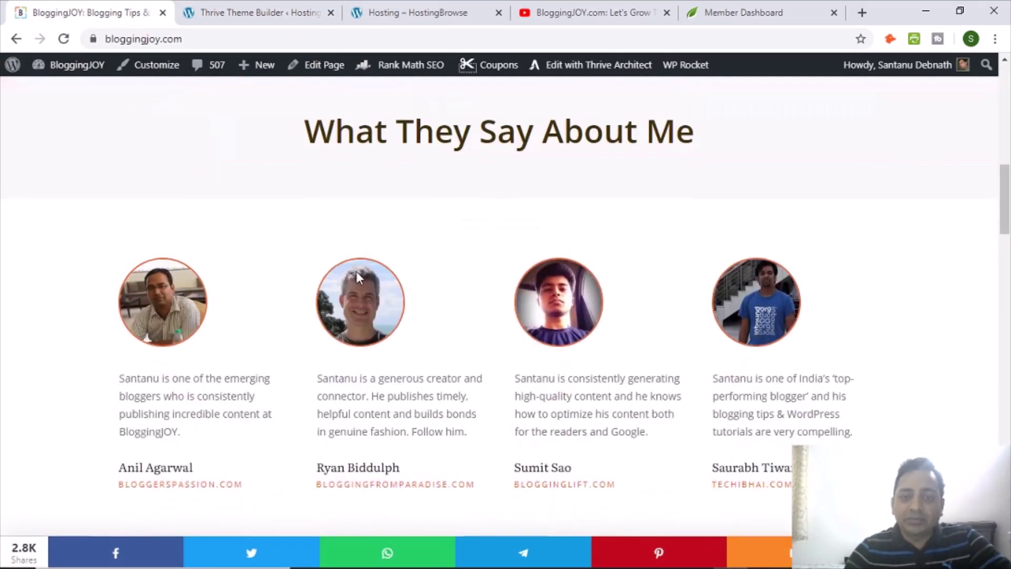
pyautogui.scroll(-20, 356, 283)
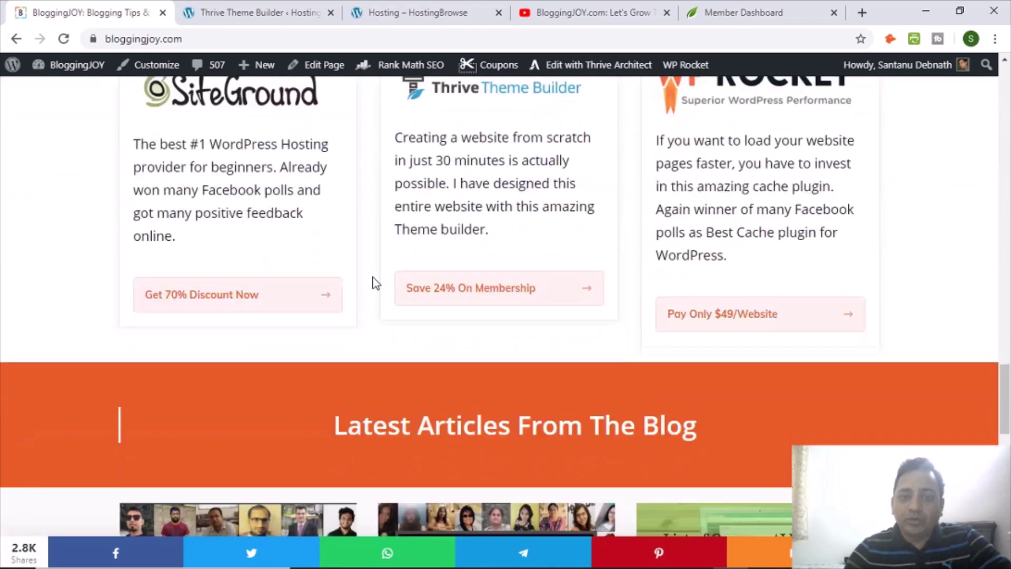
pyautogui.scroll(-5, 367, 273)
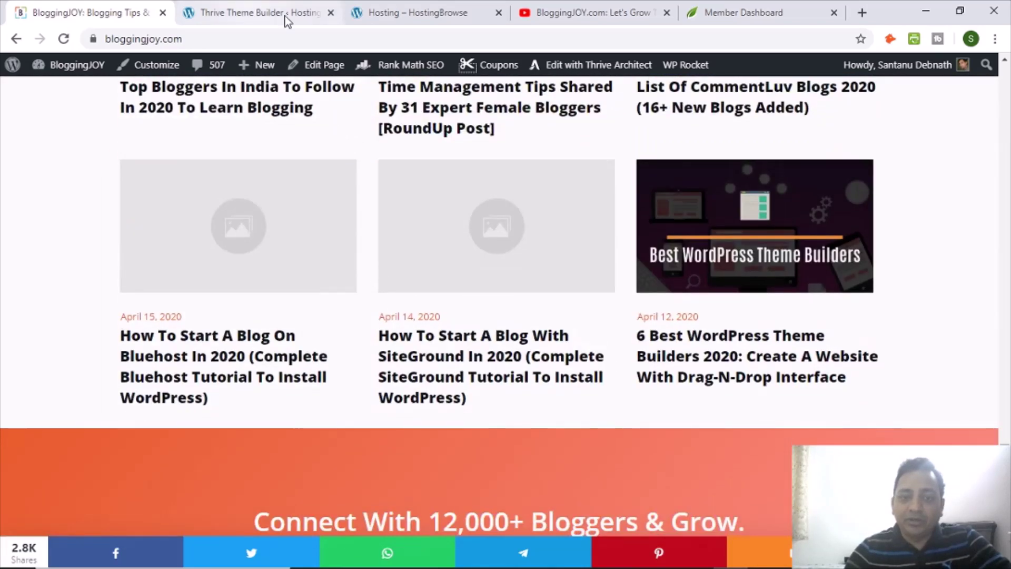
pyautogui.click(285, 15)
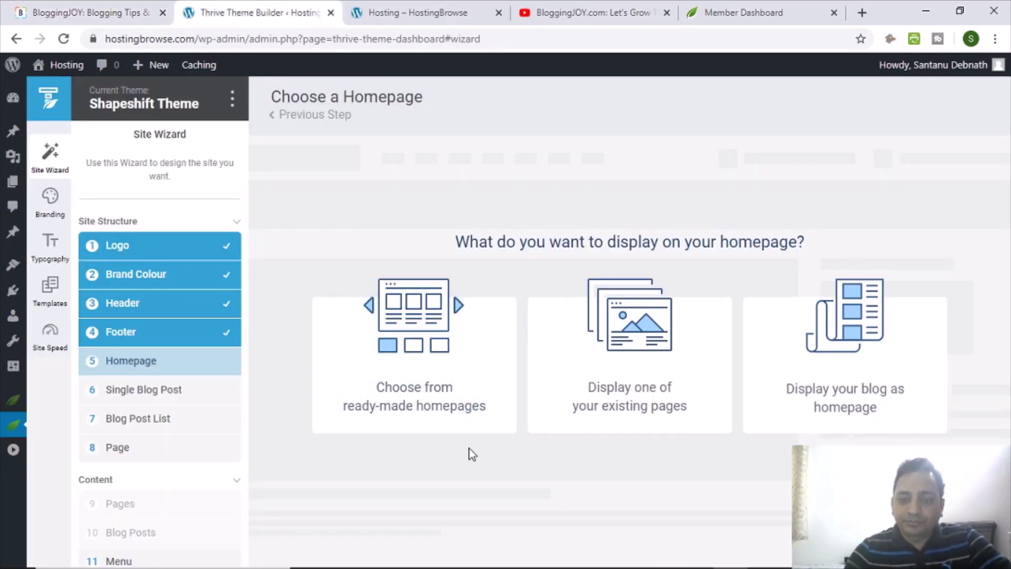
# Pick Homepage – Personal Branding from the ready-made homepage templates.
pyautogui.click(465, 423)
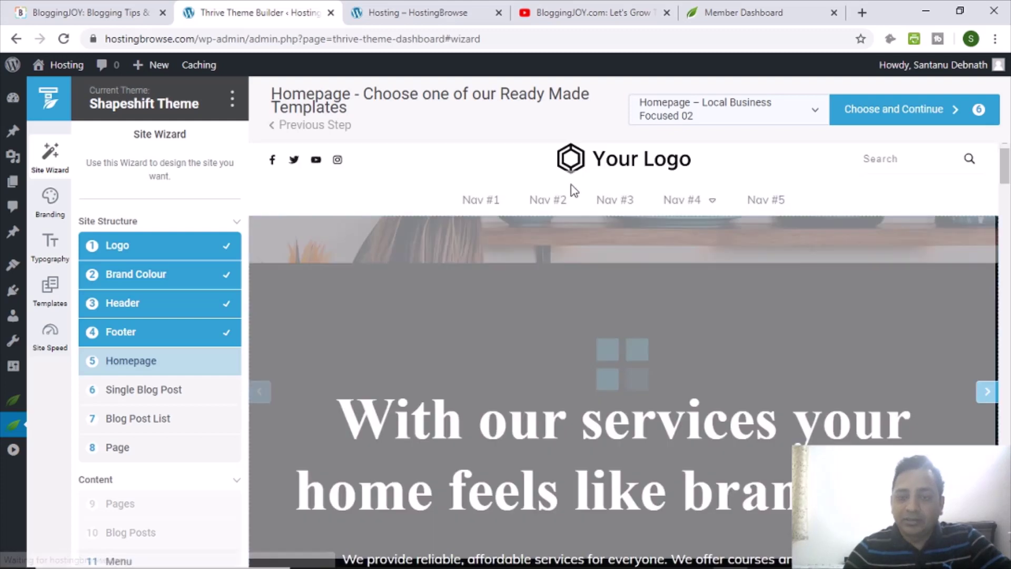
pyautogui.click(664, 111)
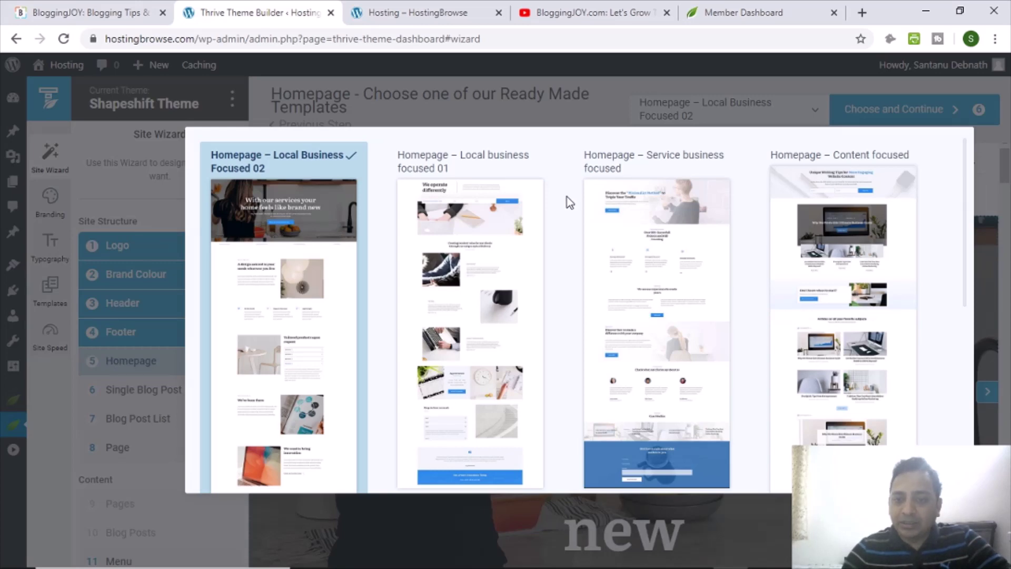
pyautogui.scroll(-5, 567, 201)
pyautogui.scroll(4, 585, 280)
pyautogui.scroll(5, 590, 299)
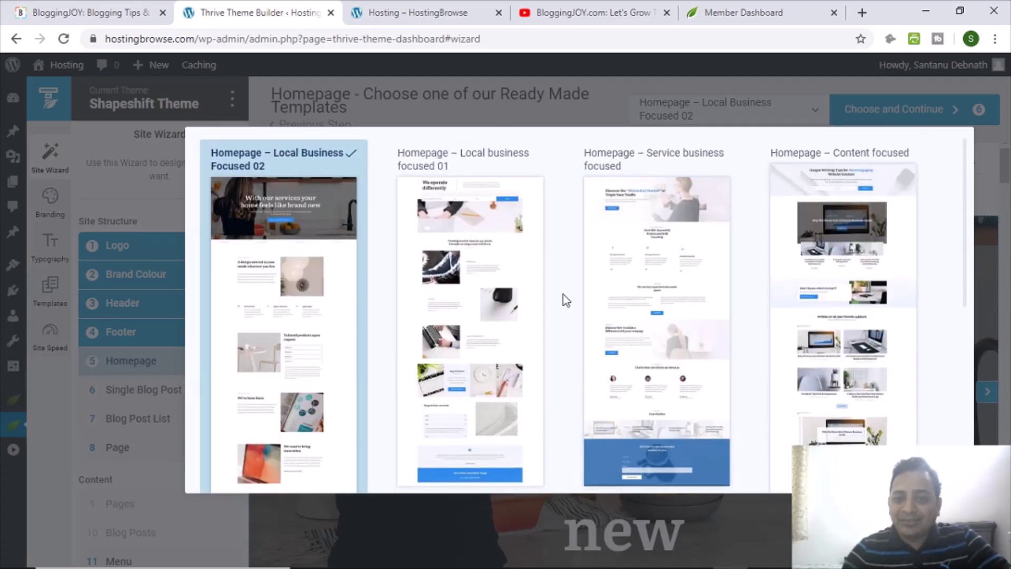
pyautogui.scroll(-7, 564, 298)
pyautogui.scroll(2, 575, 304)
pyautogui.scroll(5, 575, 308)
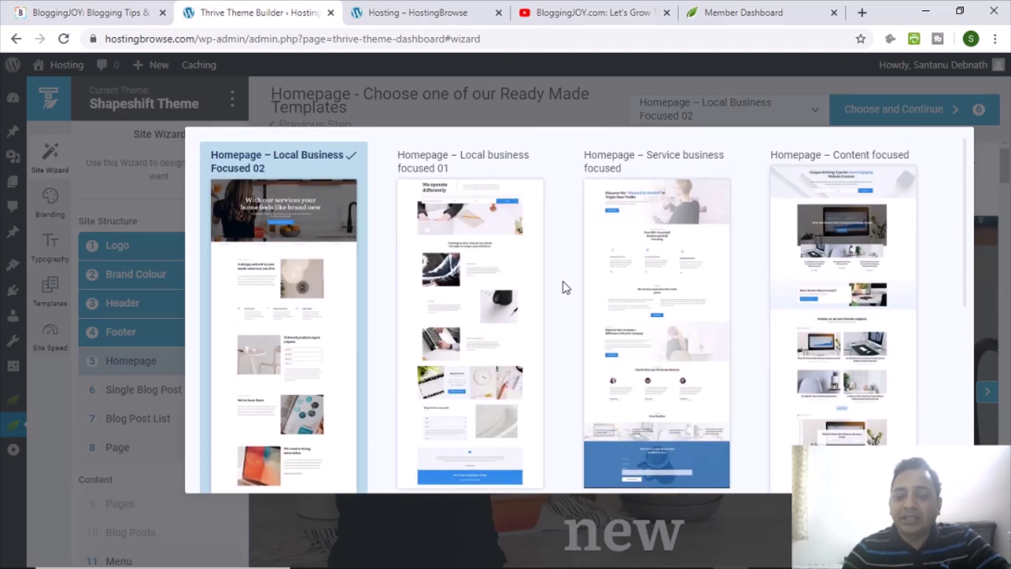
pyautogui.scroll(-5, 564, 287)
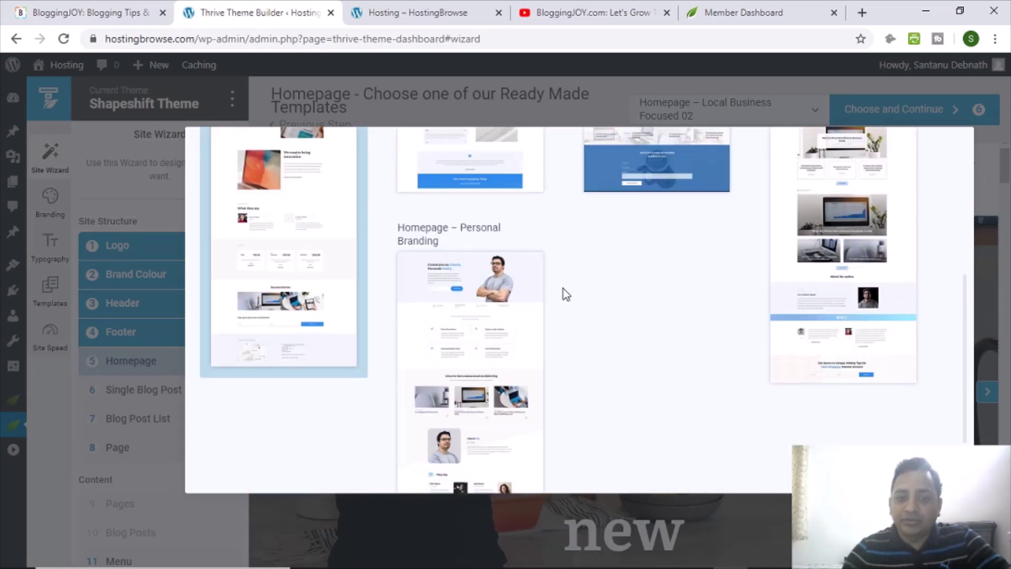
pyautogui.click(456, 300)
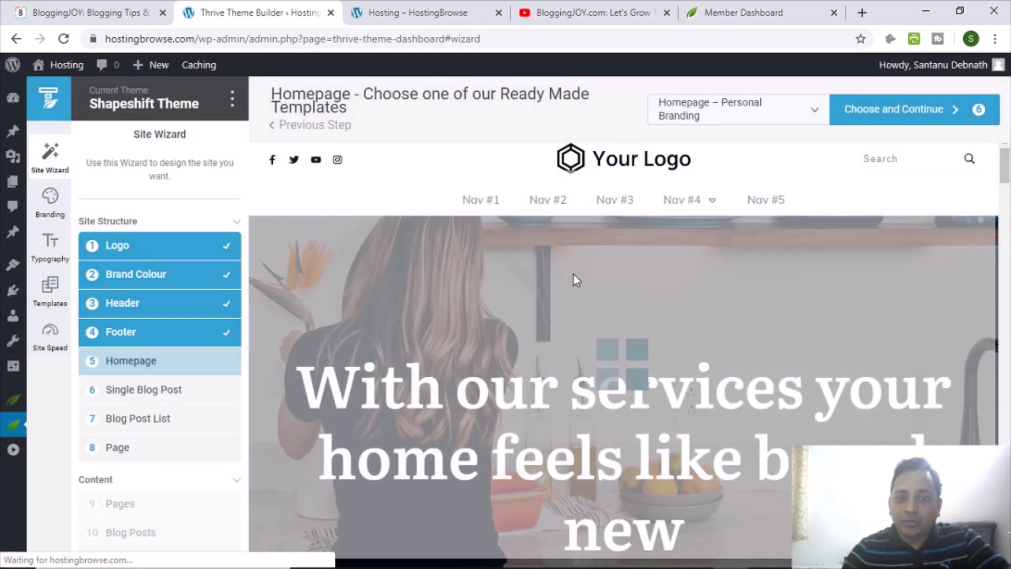
# Compare against the BloggingJOY site and permanently dismiss the homepage tip.
pyautogui.click(127, 14)
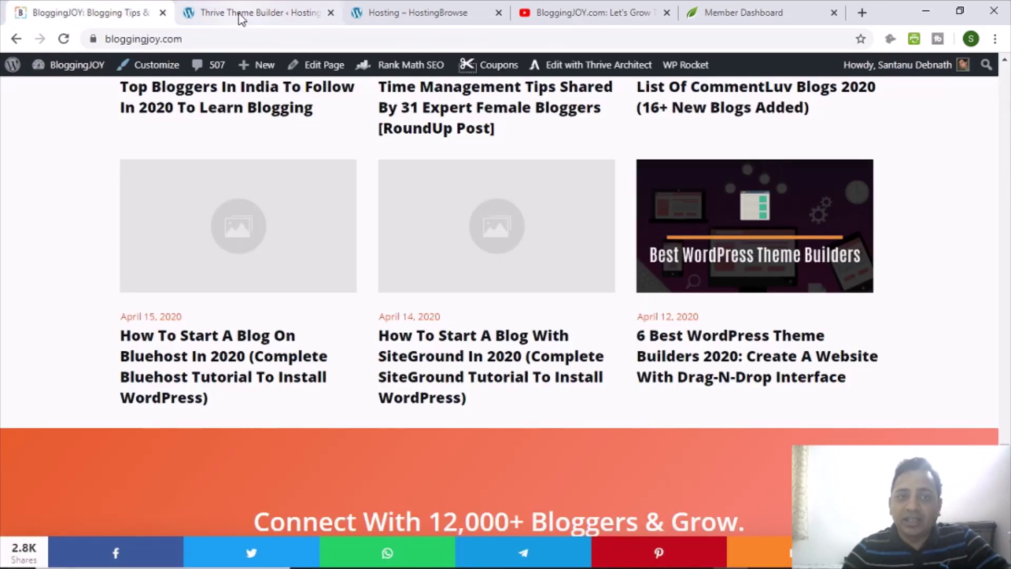
pyautogui.click(242, 14)
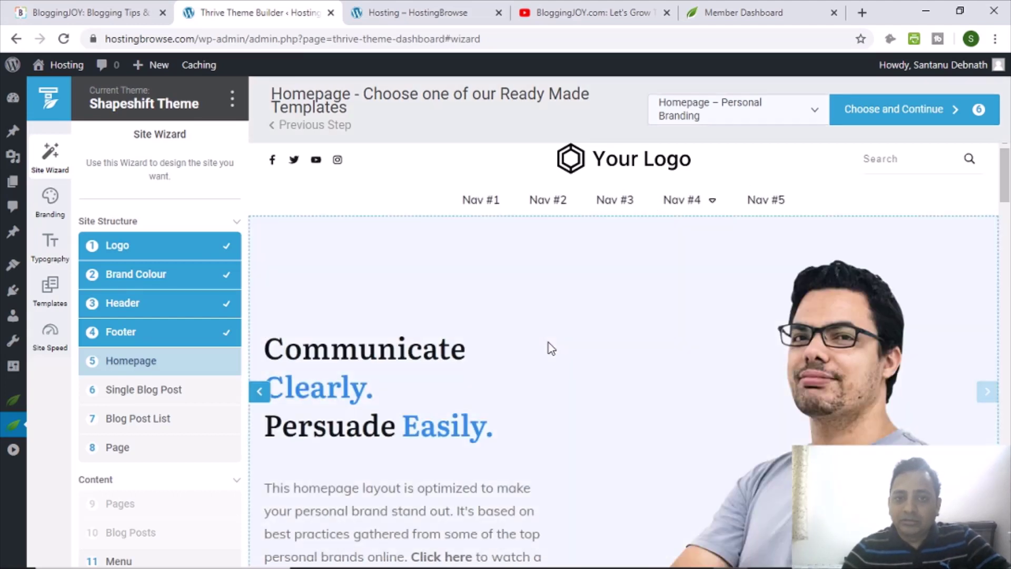
pyautogui.scroll(-2, 548, 332)
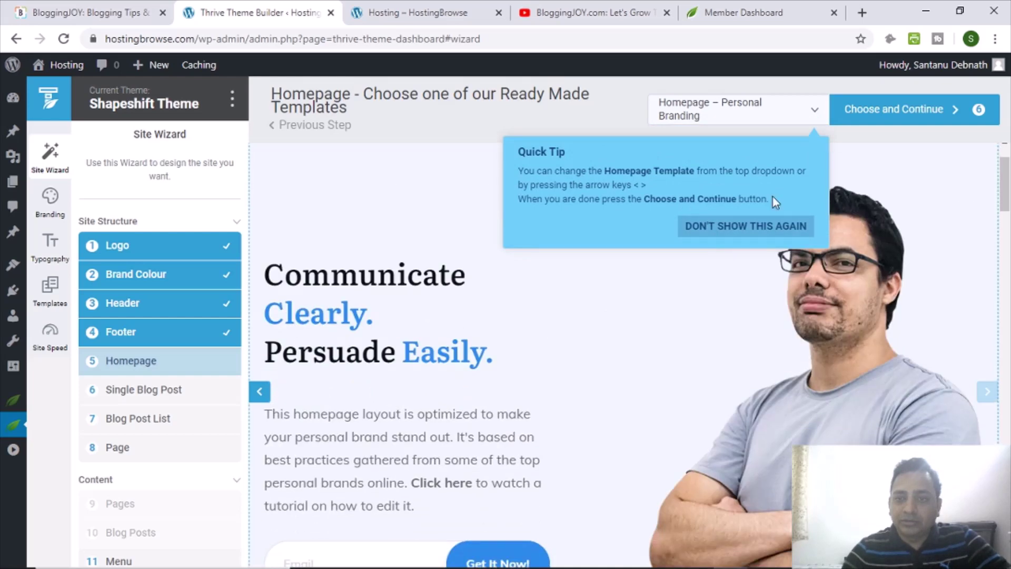
pyautogui.click(754, 232)
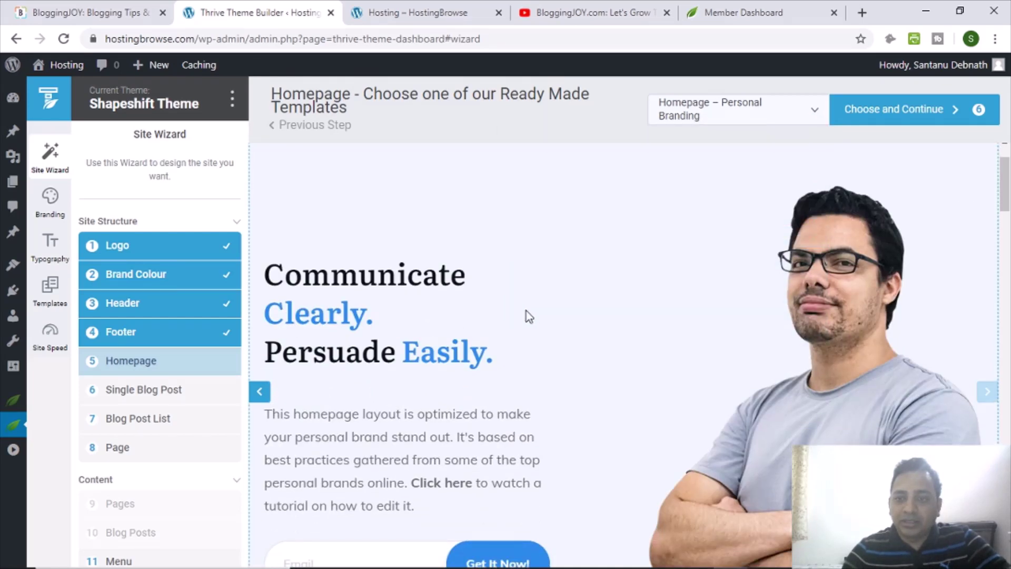
# Review the Personal Branding homepage preview and confirm it to reach the Single Blog Post step.
pyautogui.scroll(-3, 529, 316)
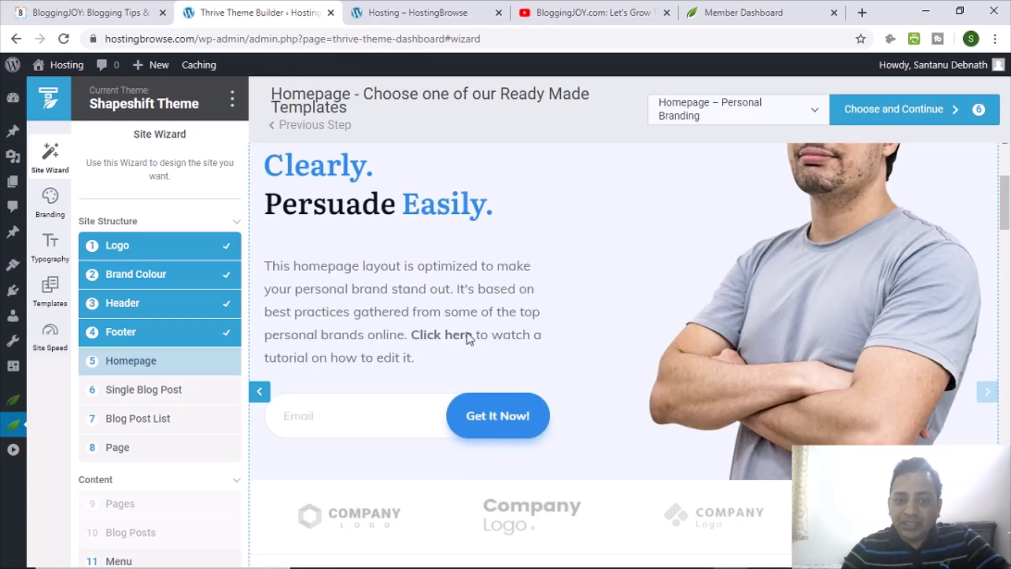
pyautogui.scroll(-3, 567, 335)
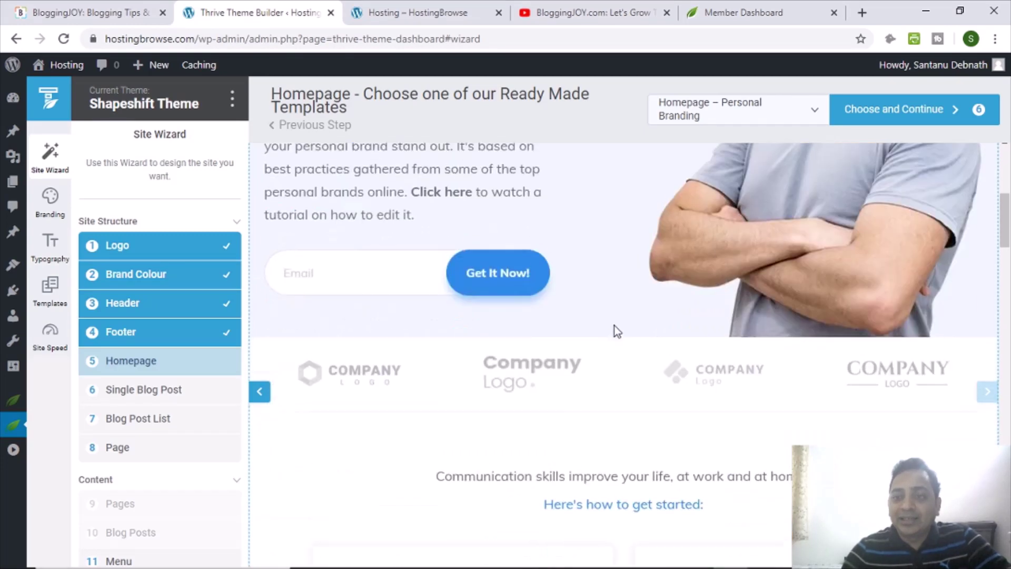
pyautogui.scroll(-7, 615, 325)
pyautogui.scroll(-3, 616, 328)
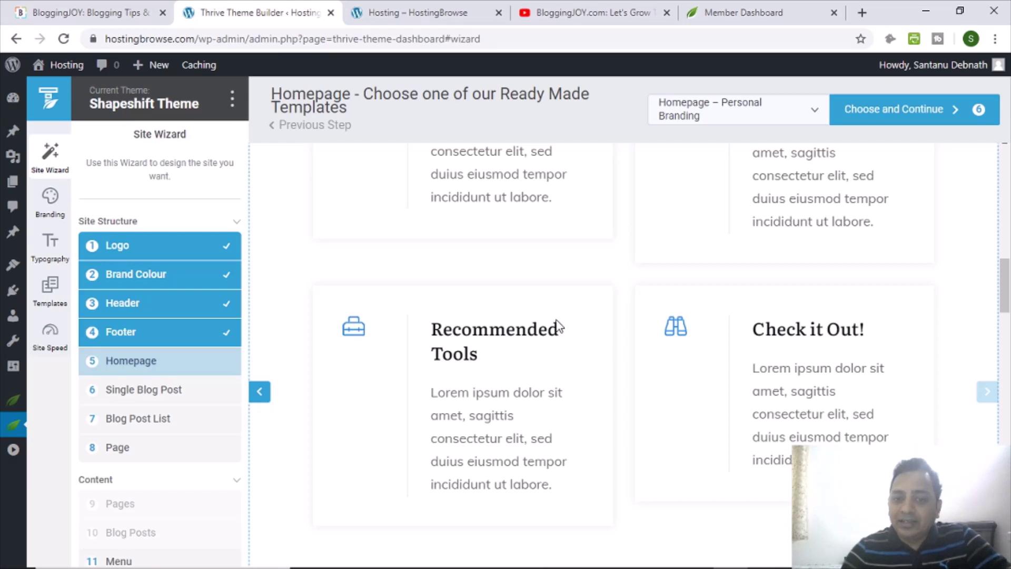
pyautogui.scroll(-1, 572, 369)
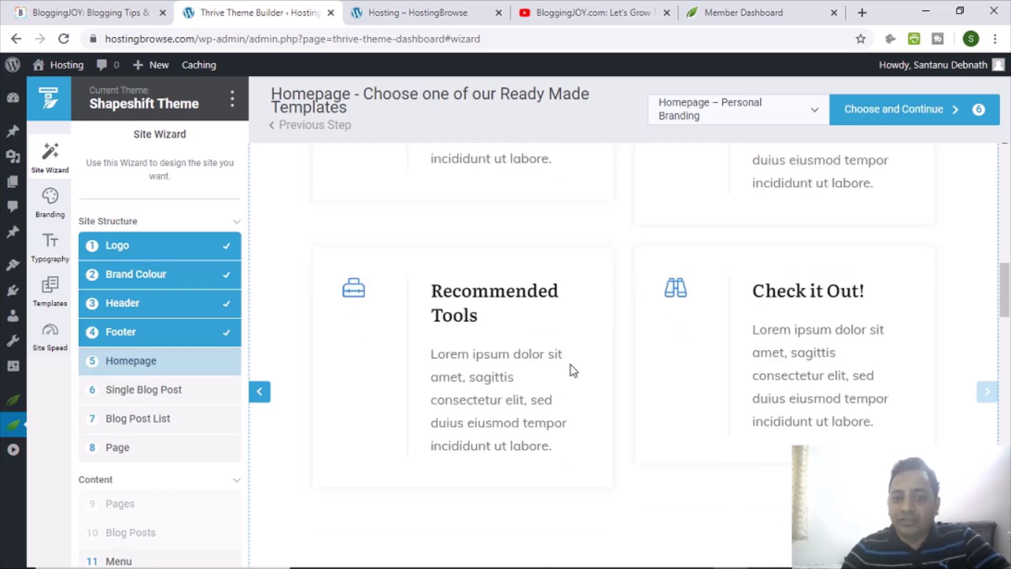
pyautogui.scroll(-7, 573, 370)
pyautogui.scroll(7, 705, 371)
pyautogui.scroll(-5, 773, 371)
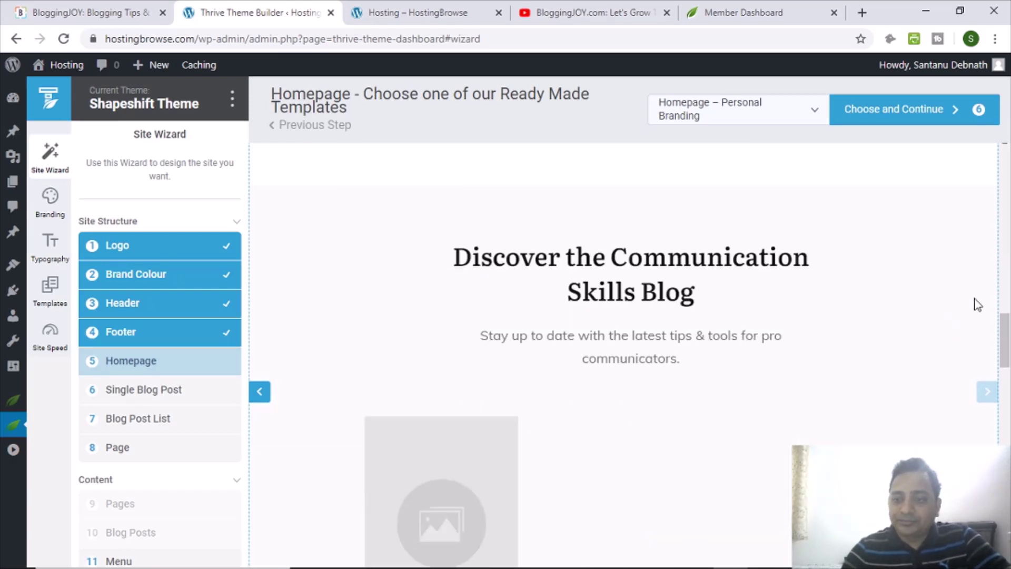
pyautogui.scroll(-10, 1004, 337)
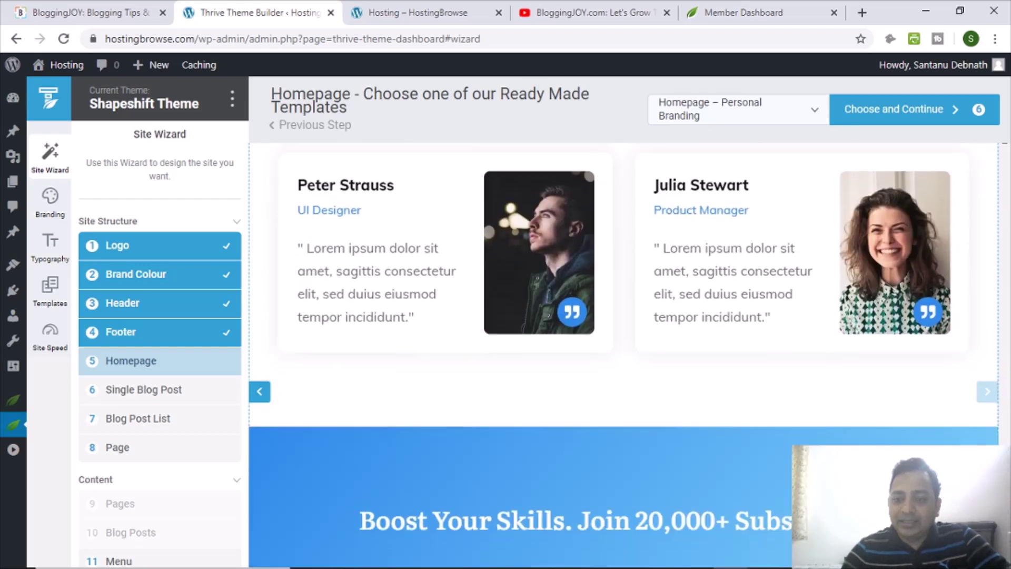
pyautogui.scroll(15, 624, 356)
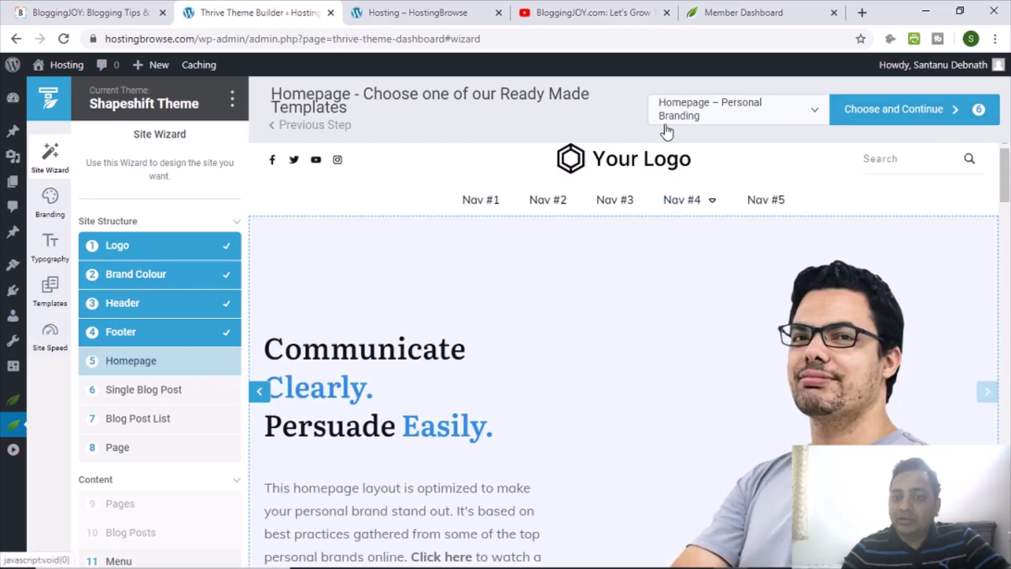
pyautogui.click(886, 111)
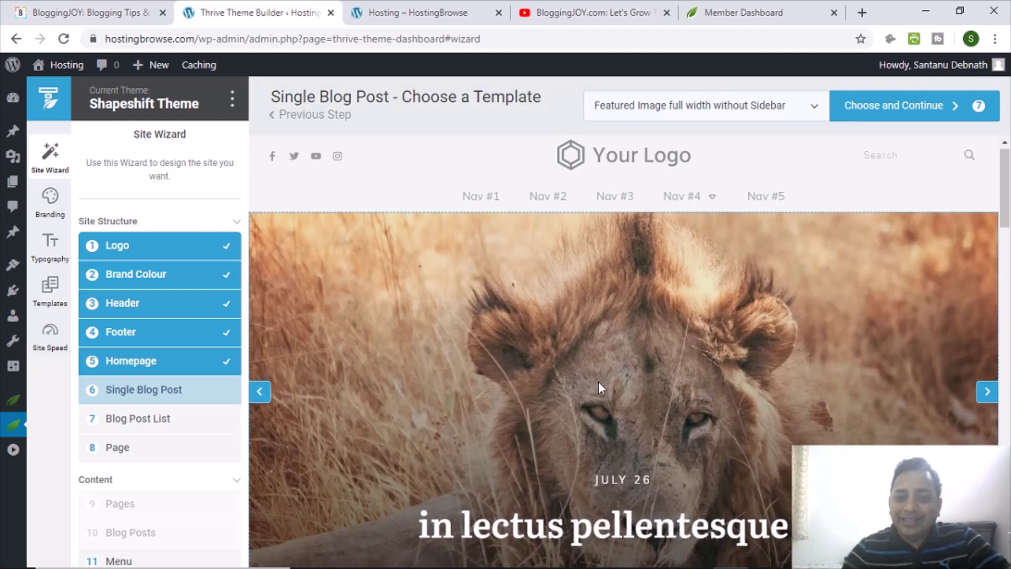
# Browse the gallery of single blog post templates.
pyautogui.scroll(-12, 599, 378)
pyautogui.scroll(-8, 599, 378)
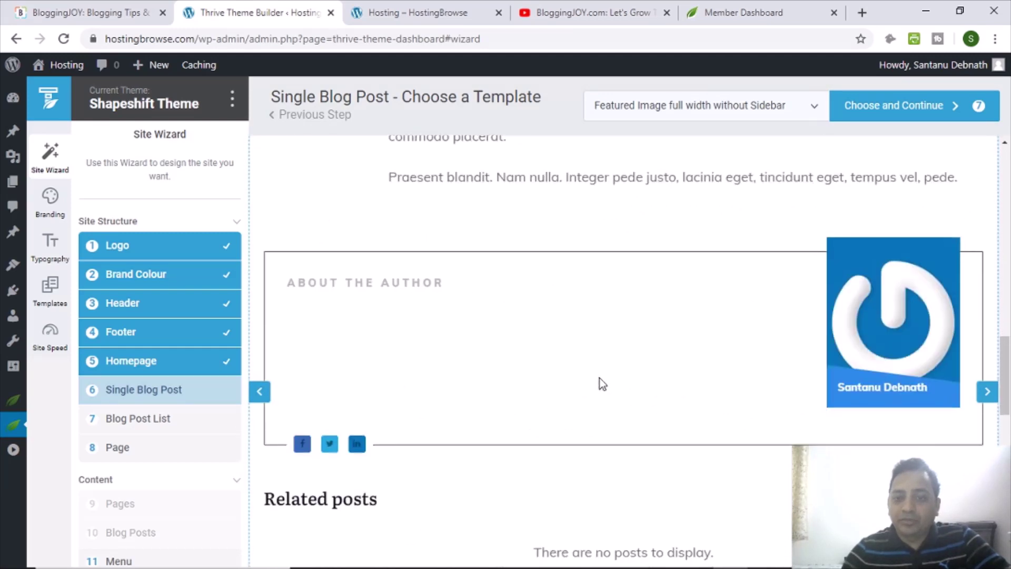
pyautogui.scroll(10, 599, 377)
pyautogui.click(627, 109)
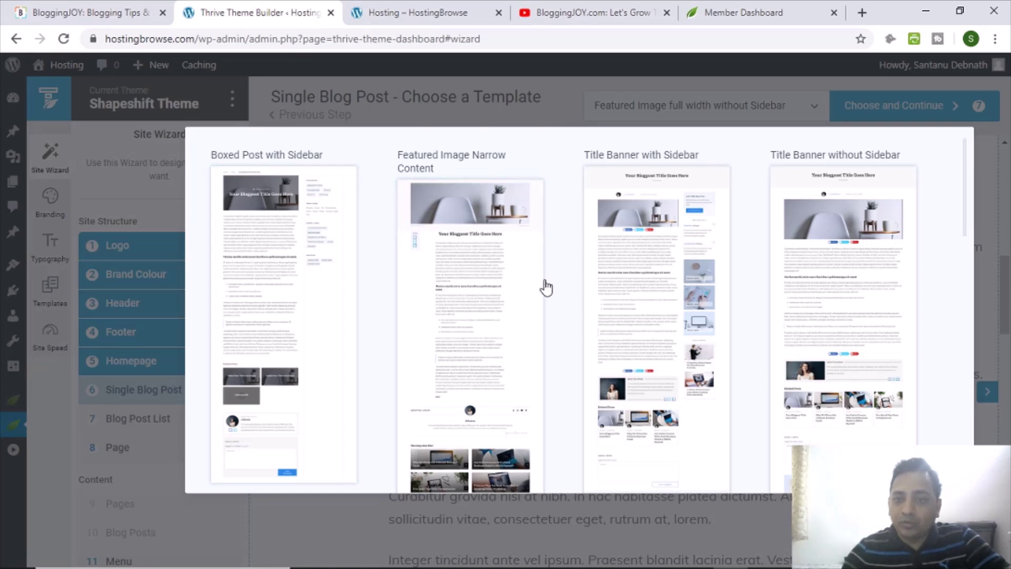
pyautogui.scroll(-3, 832, 287)
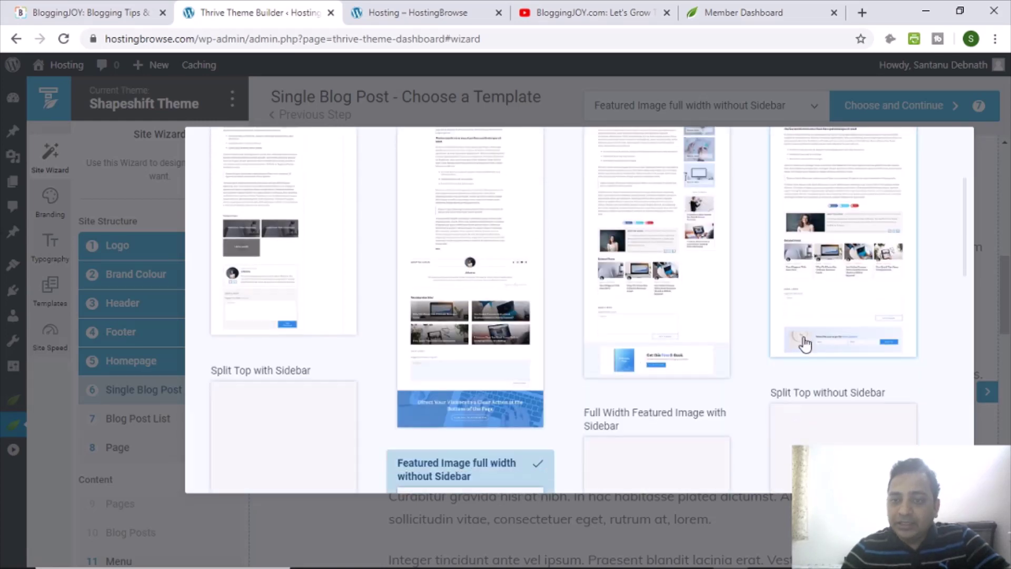
pyautogui.scroll(-3, 779, 339)
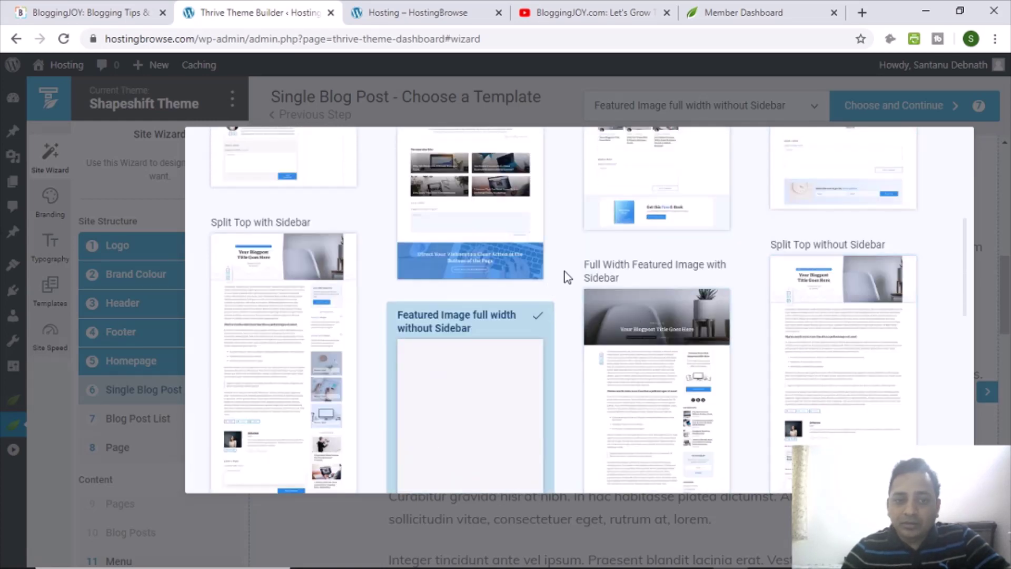
pyautogui.scroll(-2, 567, 273)
pyautogui.scroll(-3, 567, 272)
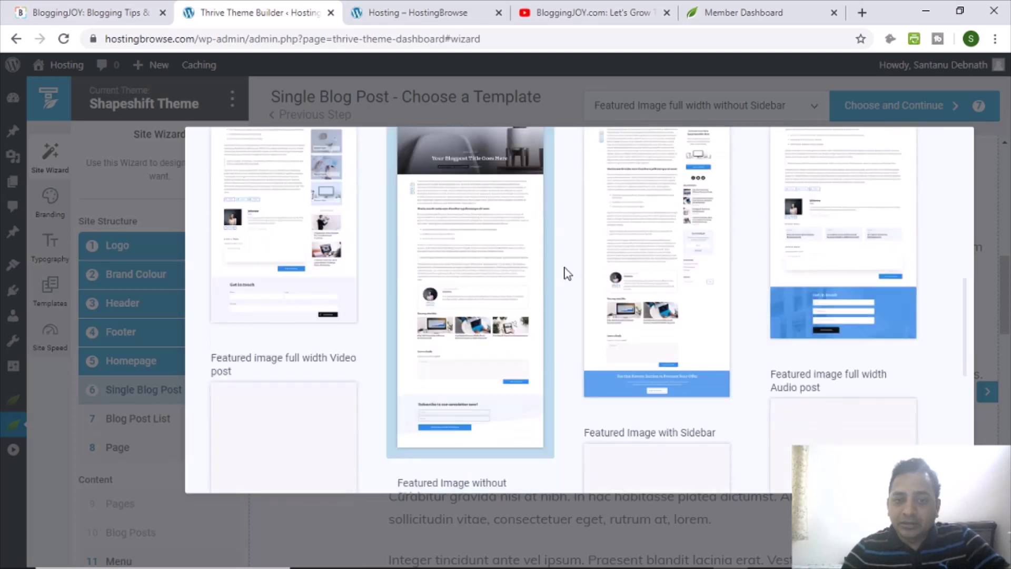
pyautogui.scroll(-3, 567, 273)
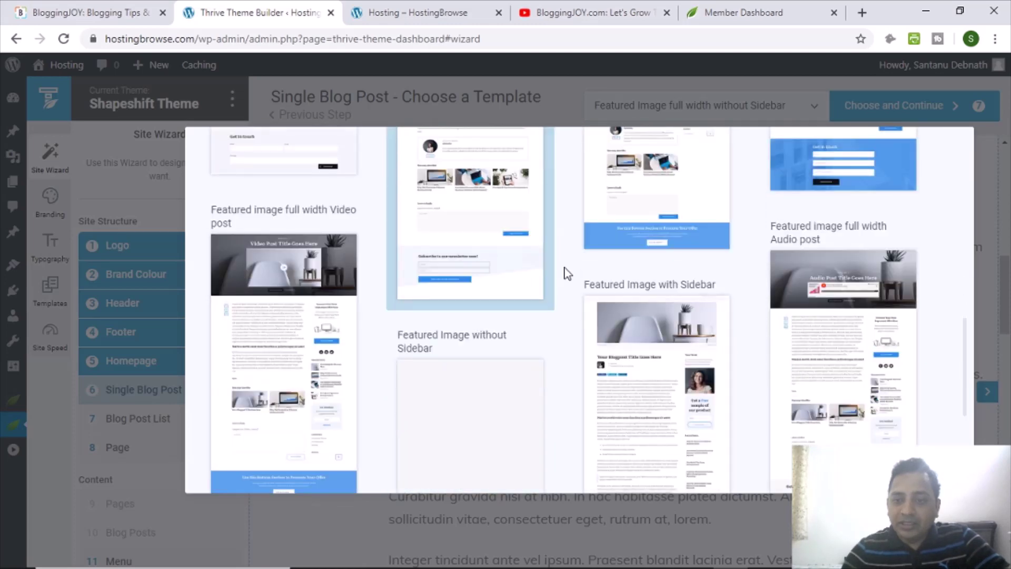
pyautogui.scroll(-1, 567, 273)
pyautogui.scroll(-2, 567, 273)
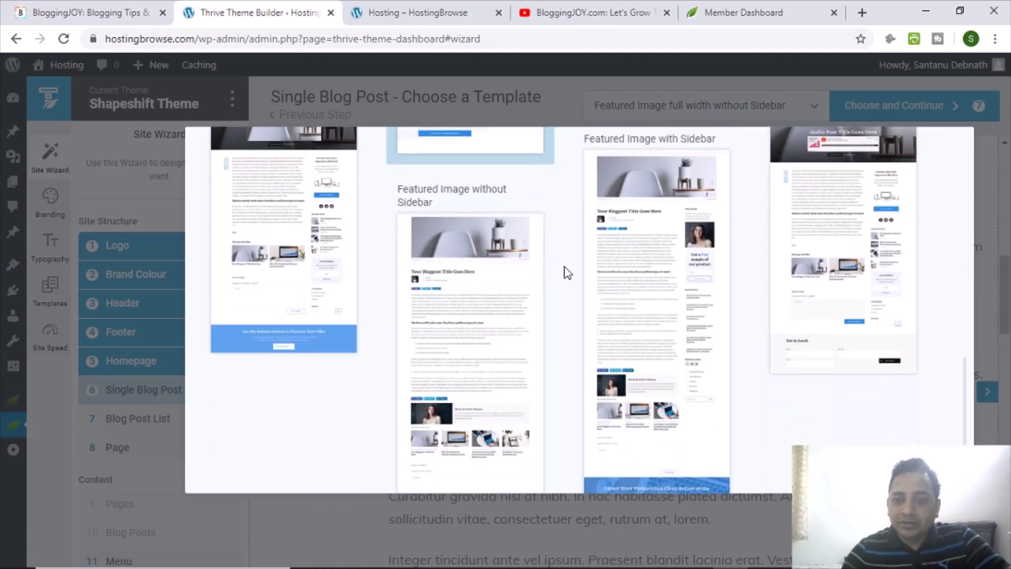
pyautogui.scroll(-2, 567, 273)
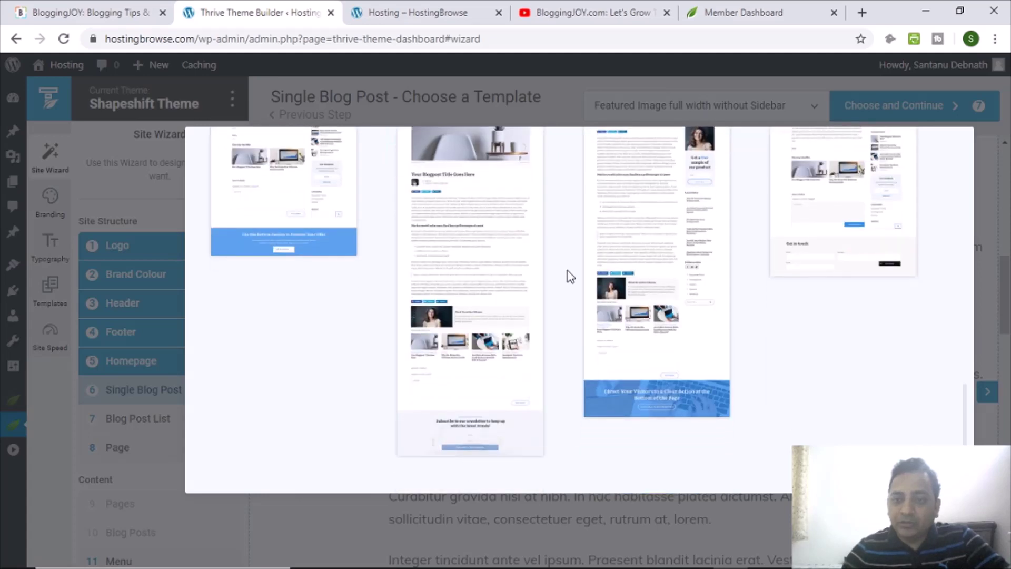
pyautogui.scroll(4, 570, 275)
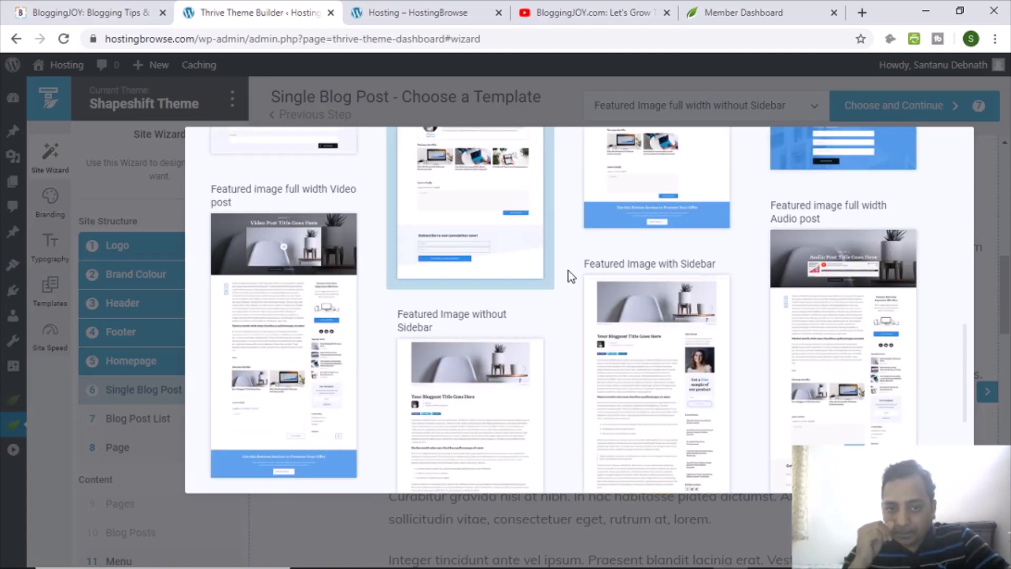
pyautogui.scroll(5, 375, 290)
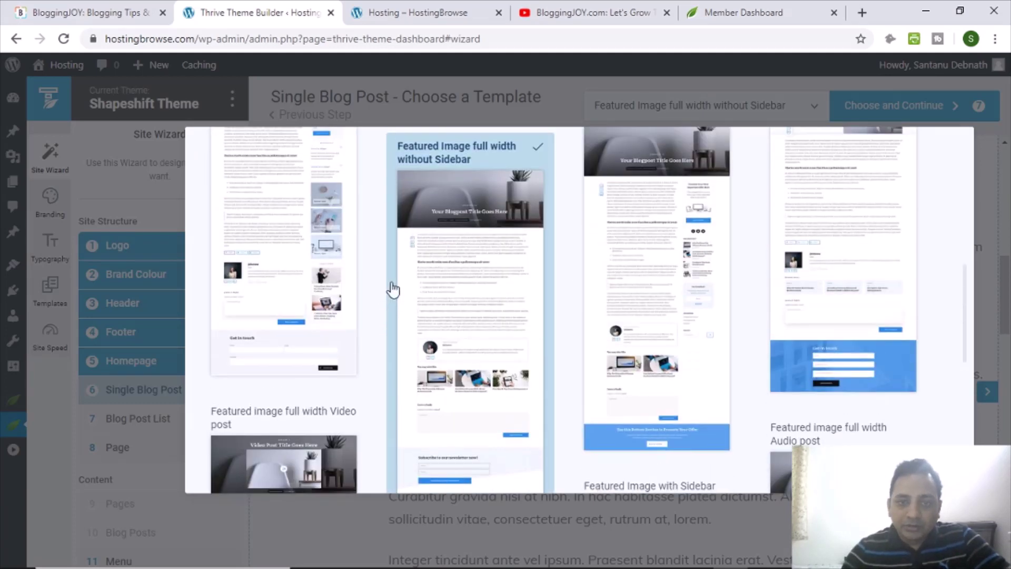
pyautogui.scroll(10, 392, 288)
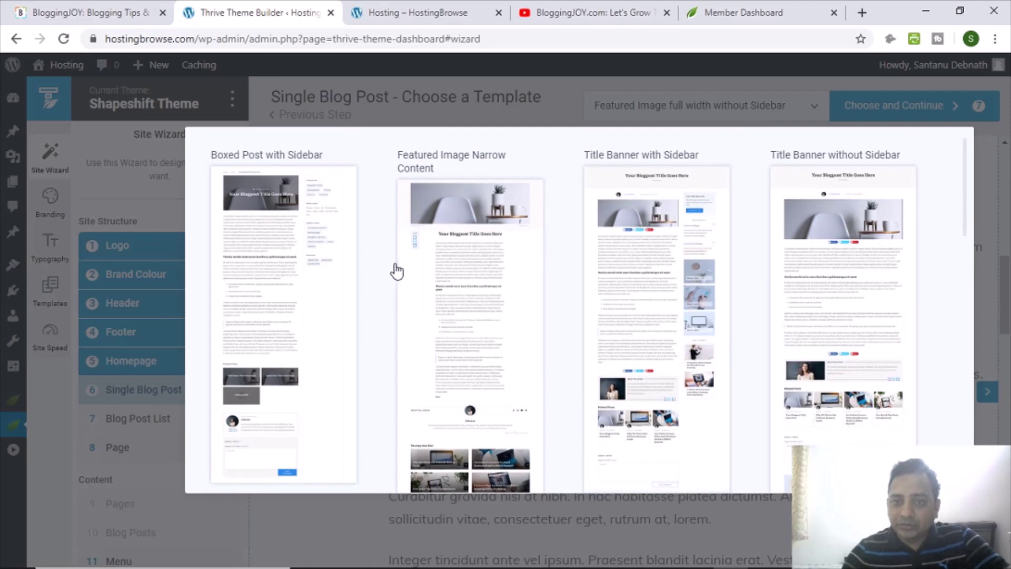
pyautogui.scroll(-4, 356, 278)
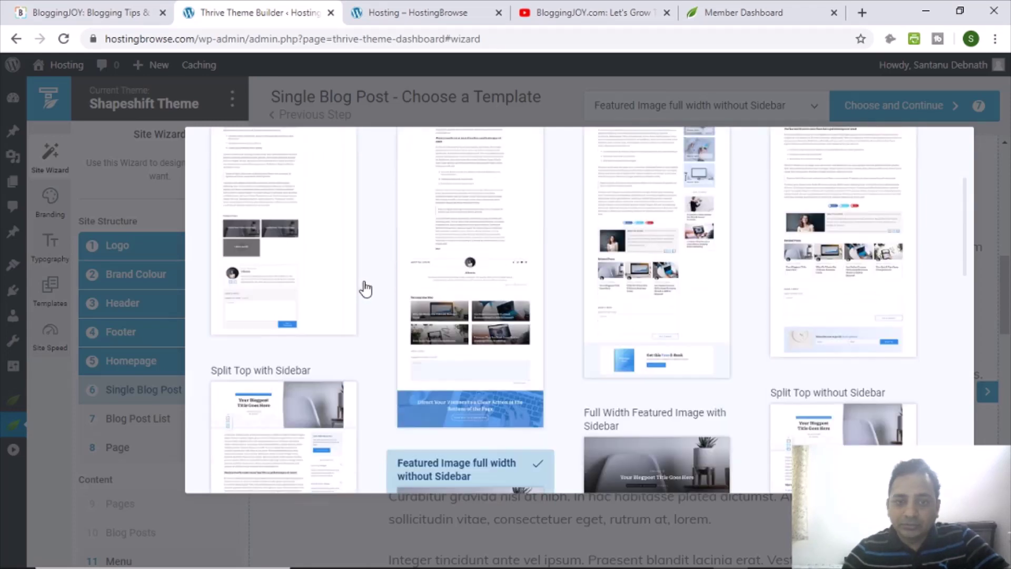
pyautogui.scroll(4, 361, 286)
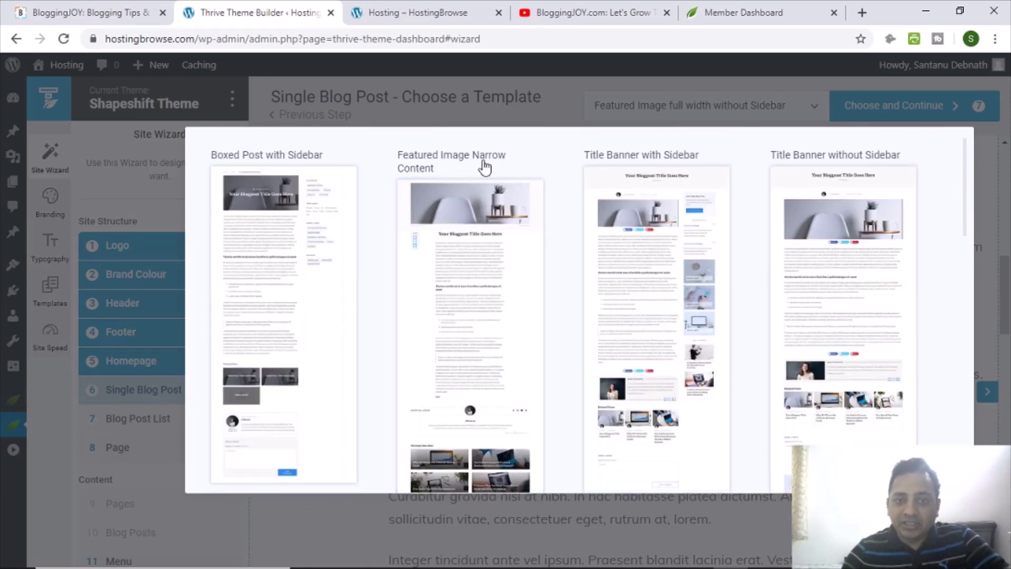
# Pick Featured Image Narrow Content as the single post template, review it, and continue.
pyautogui.click(478, 301)
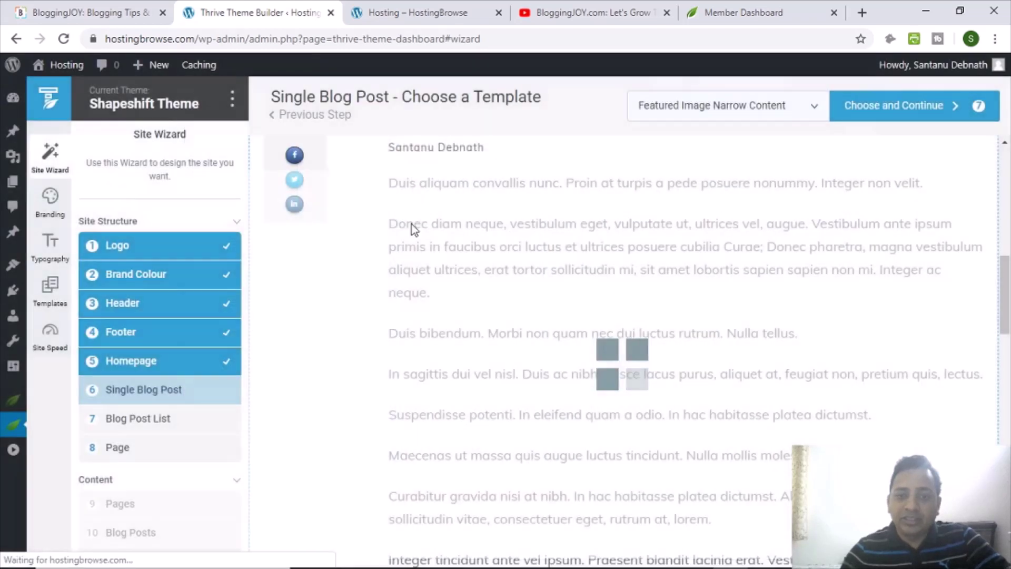
pyautogui.scroll(-10, 594, 314)
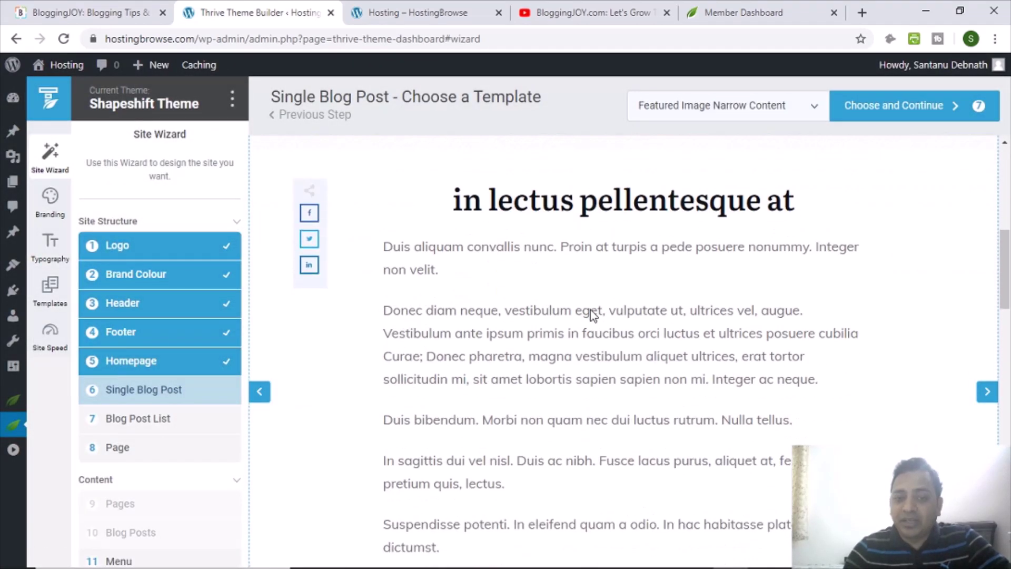
pyautogui.scroll(-8, 594, 315)
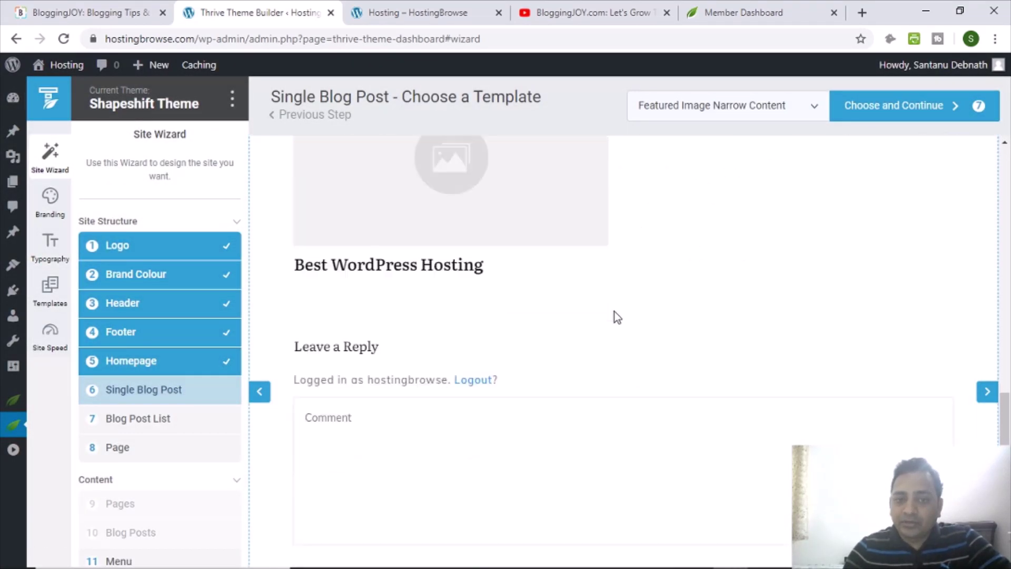
pyautogui.scroll(20, 625, 320)
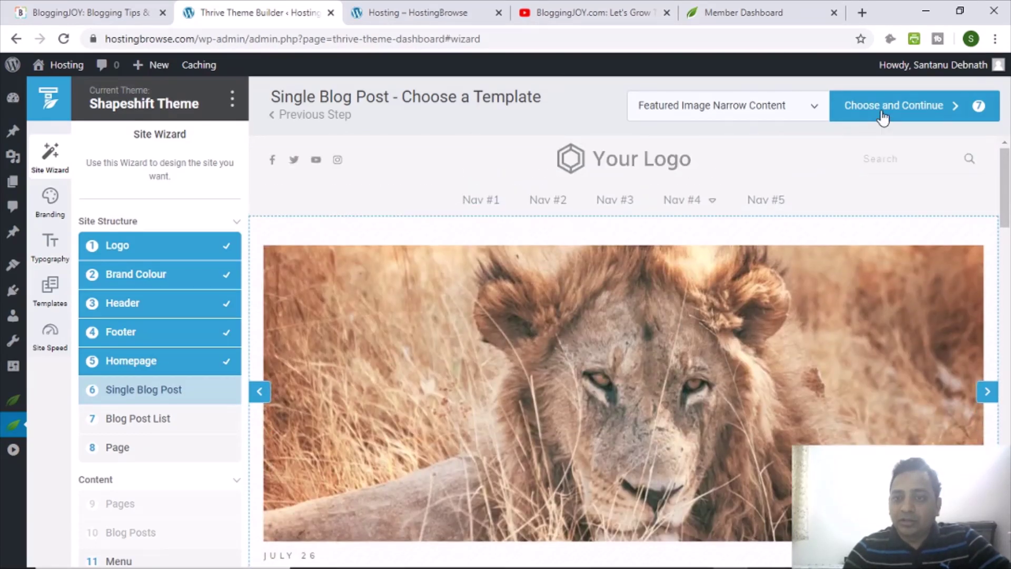
pyautogui.click(883, 117)
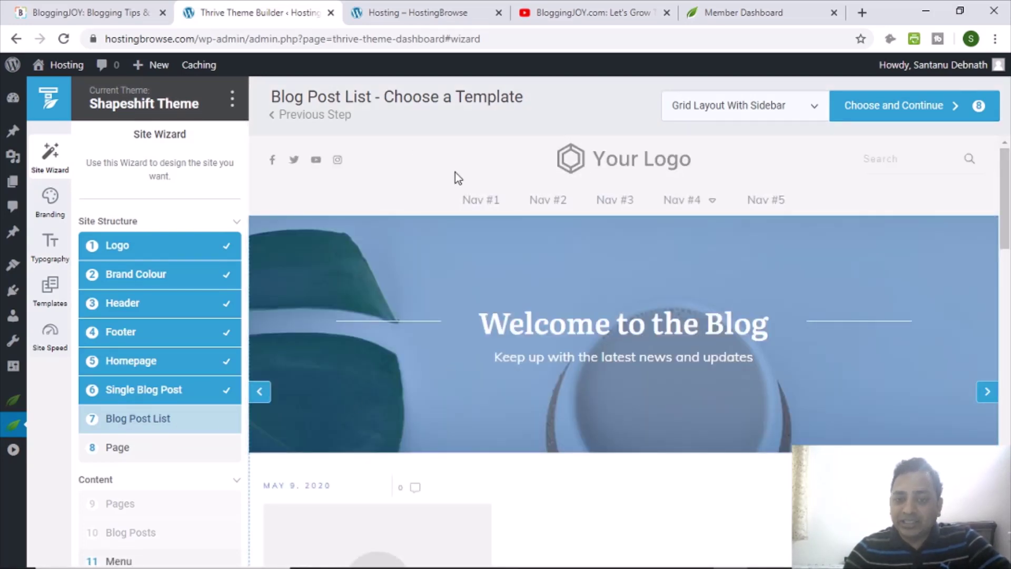
# Choose Masonry Layout with sidebar as the blog post list template and continue.
pyautogui.scroll(-3, 504, 305)
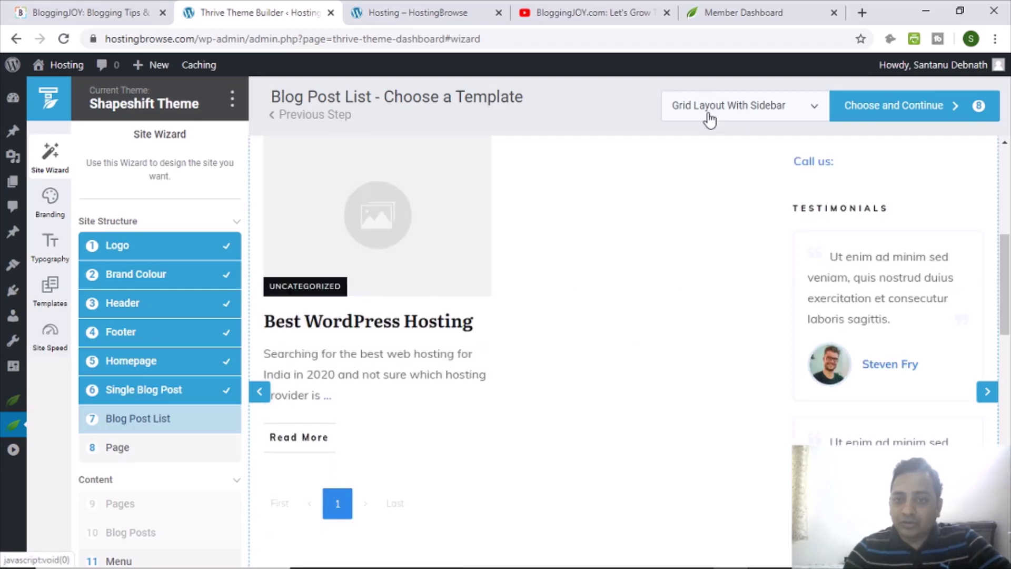
pyautogui.click(709, 113)
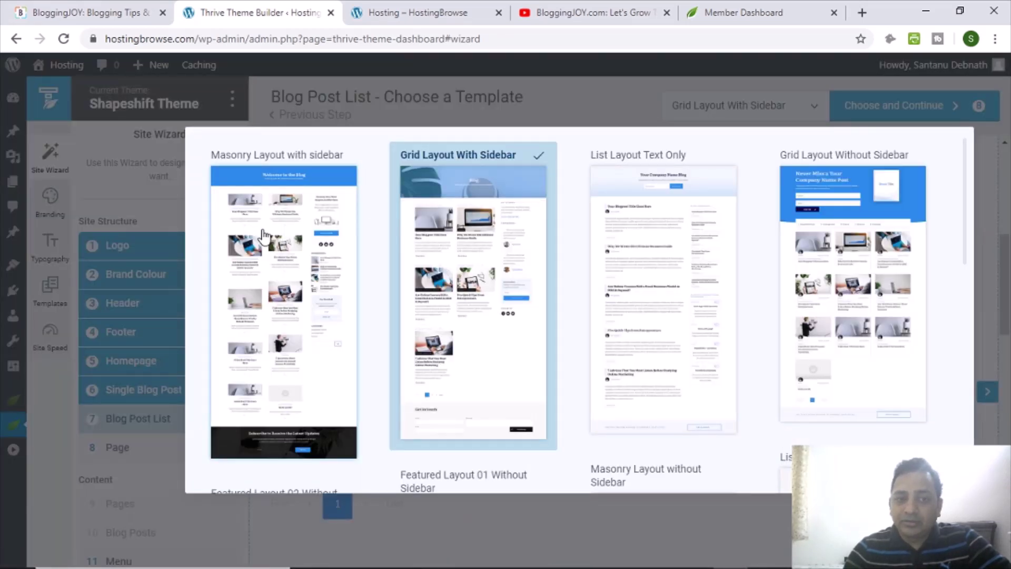
pyautogui.click(312, 283)
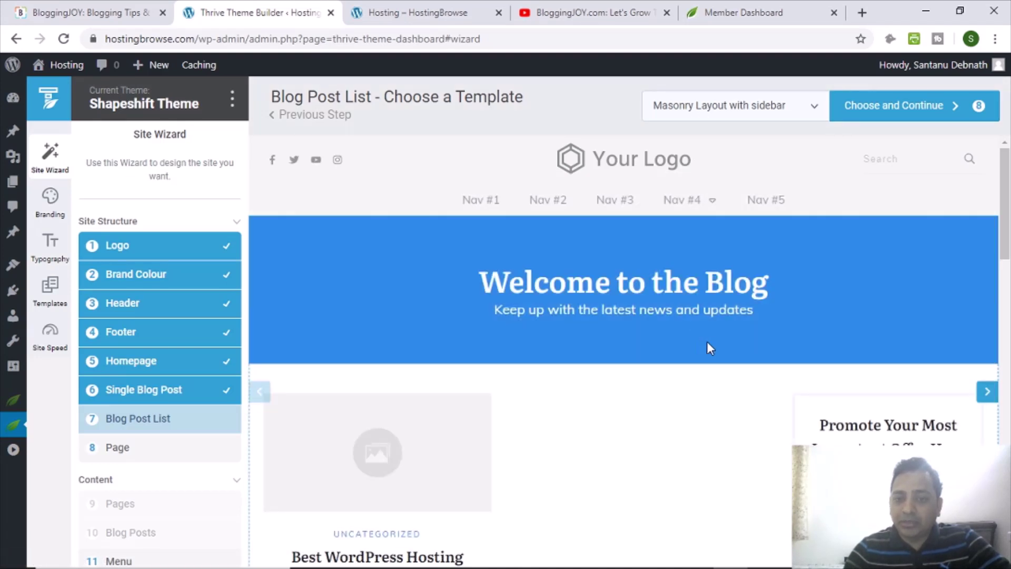
pyautogui.scroll(-5, 708, 347)
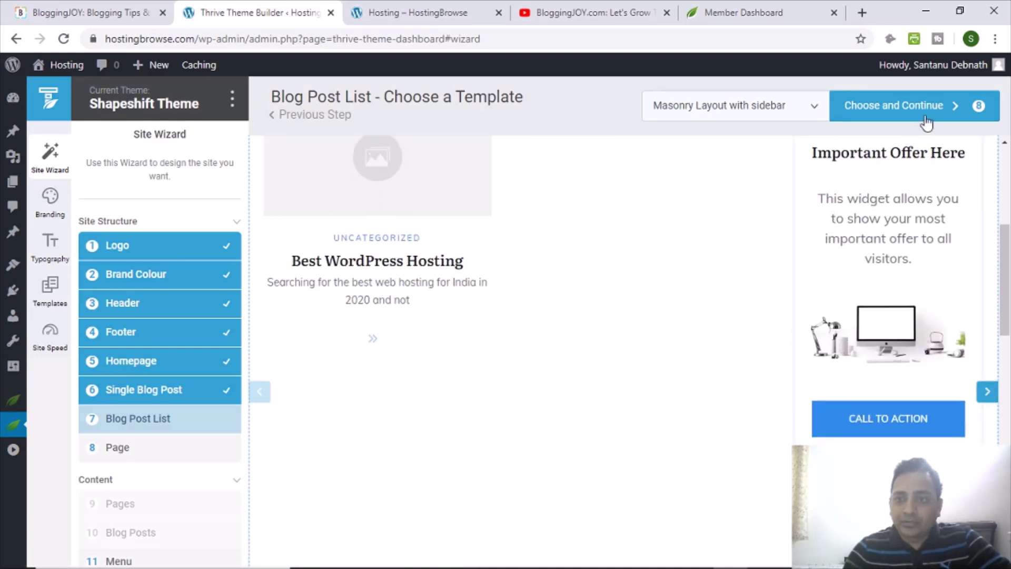
pyautogui.click(926, 120)
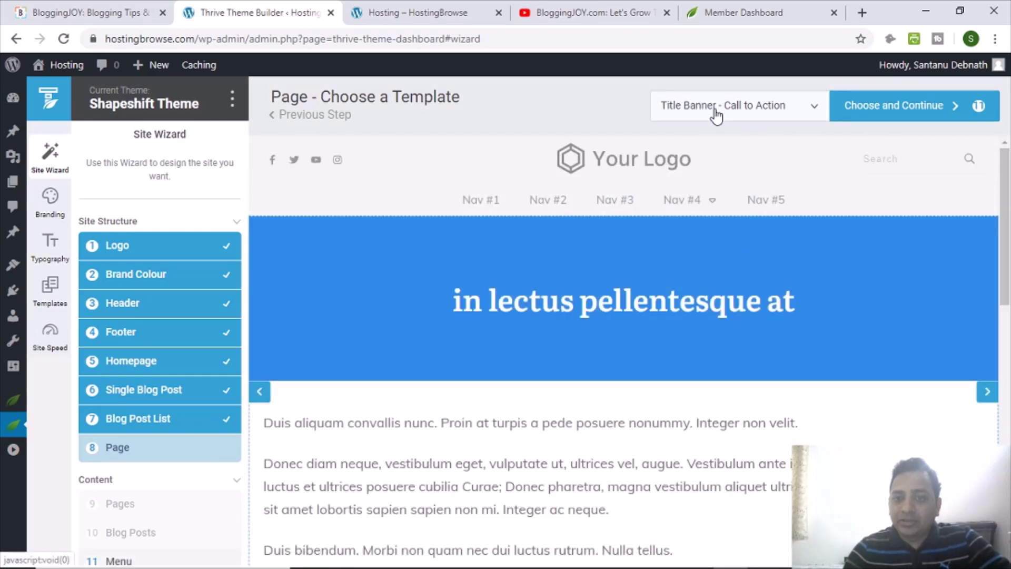
# Select Title Banner - Static Image as the page template and continue.
pyautogui.click(716, 112)
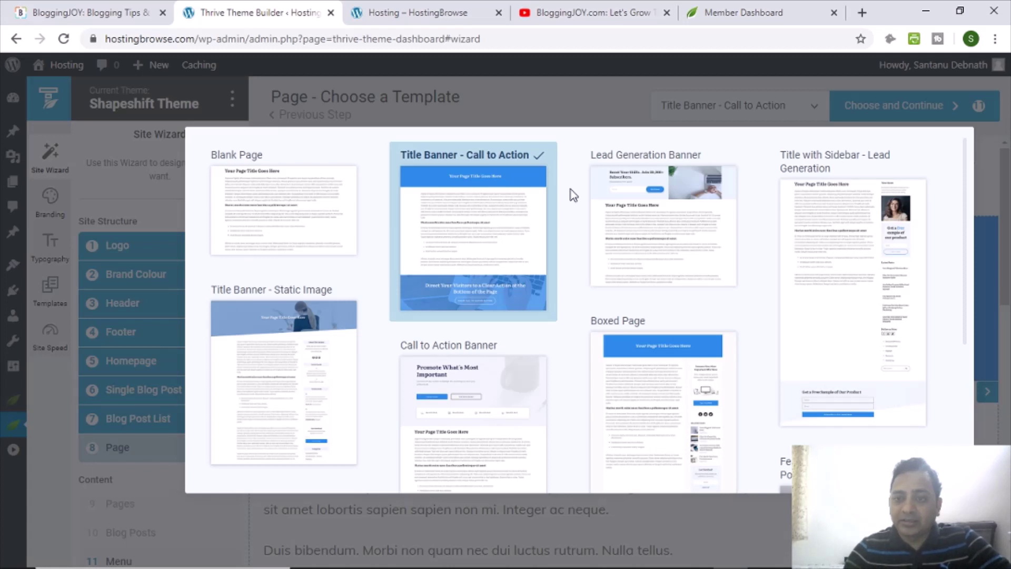
pyautogui.scroll(-3, 381, 279)
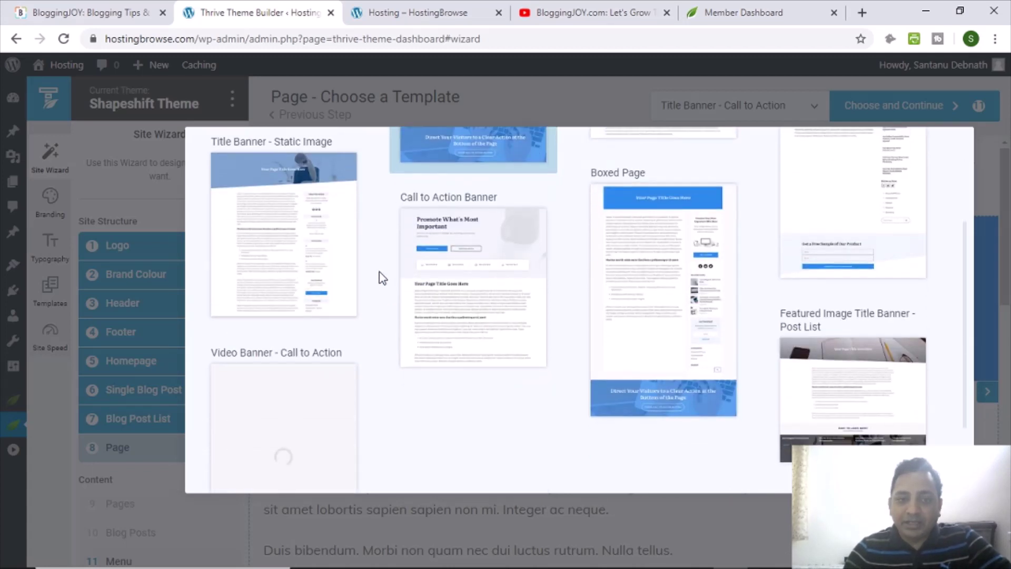
pyautogui.scroll(-1, 382, 274)
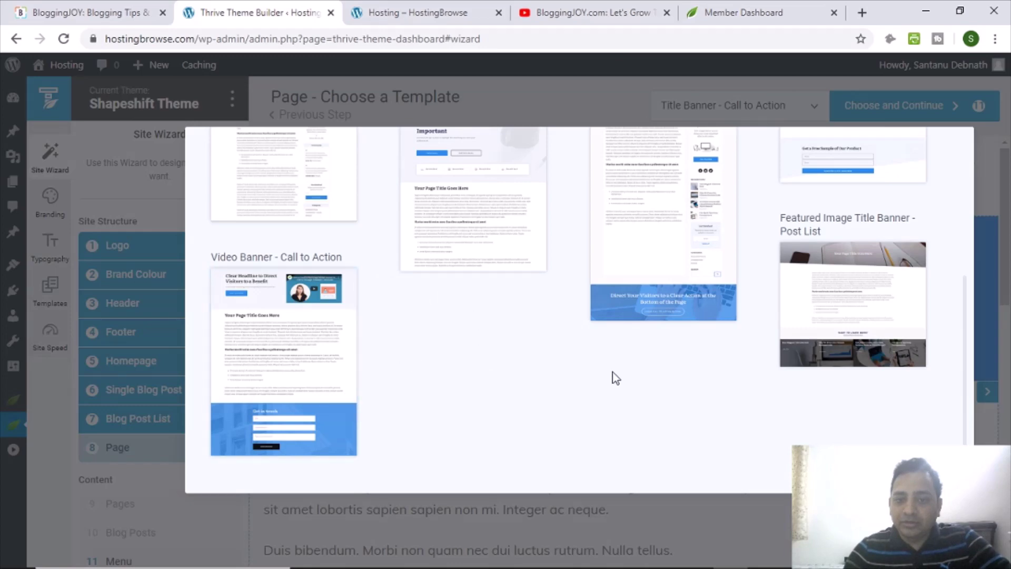
pyautogui.scroll(4, 748, 402)
pyautogui.scroll(-2, 524, 379)
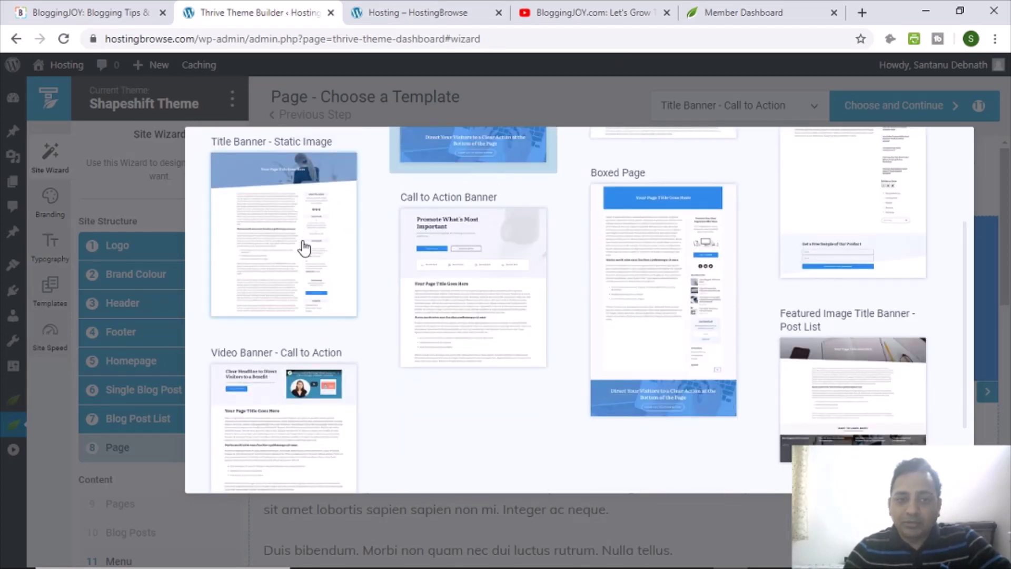
pyautogui.click(314, 246)
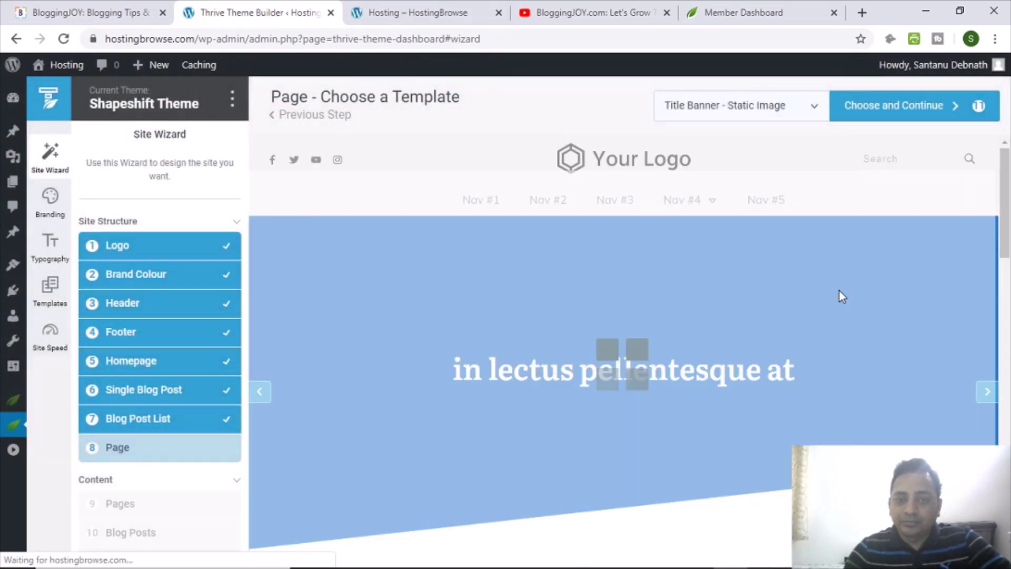
pyautogui.scroll(-8, 627, 342)
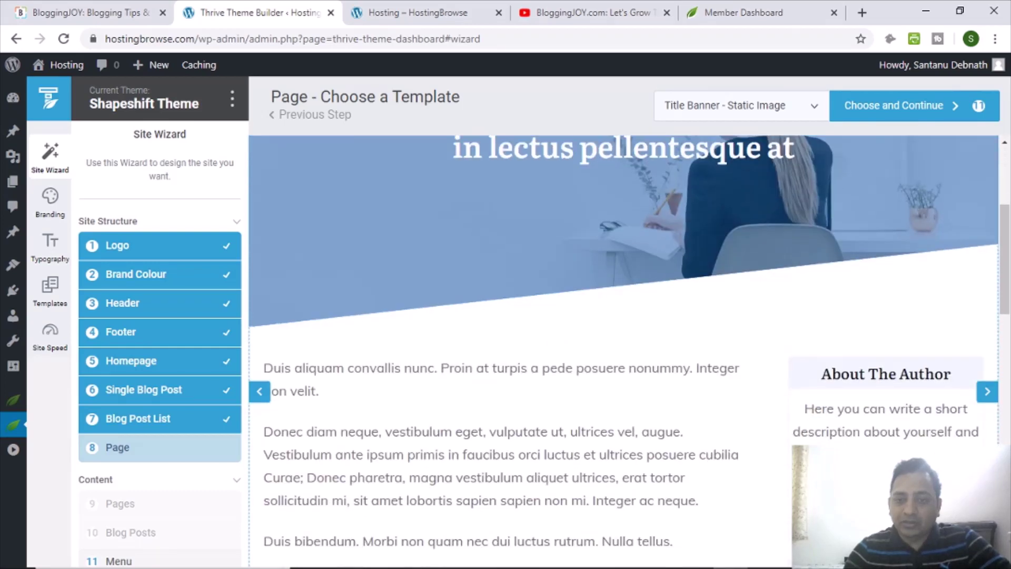
pyautogui.click(893, 108)
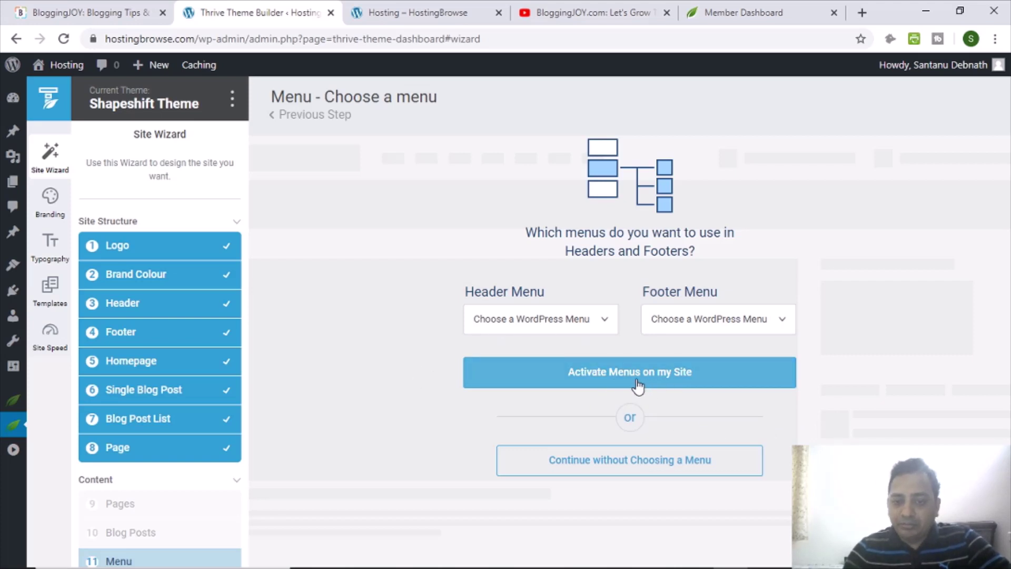
# Check the header and footer menu options, then complete the wizard without choosing a menu.
pyautogui.click(522, 320)
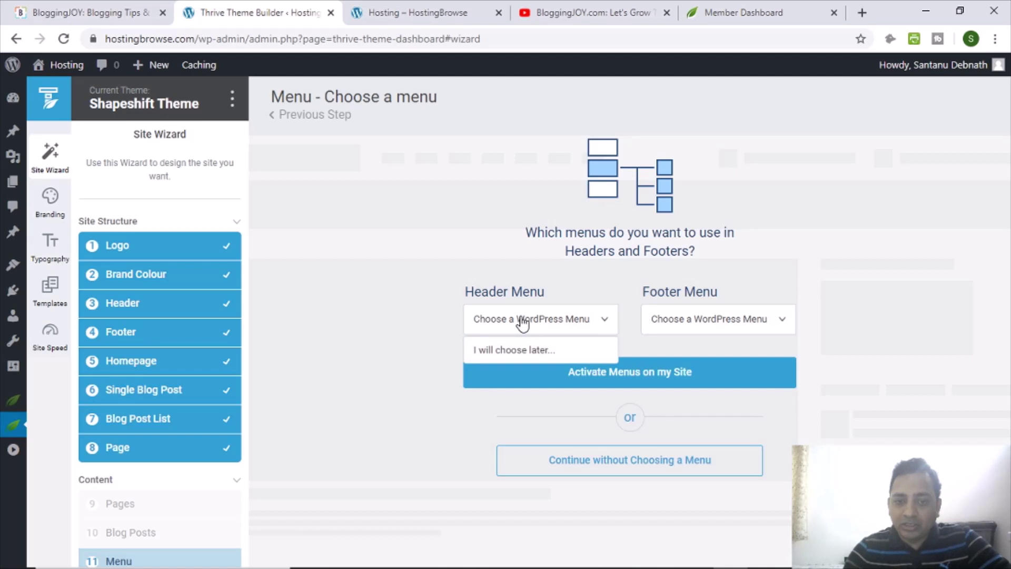
pyautogui.click(523, 322)
pyautogui.click(688, 326)
pyautogui.click(688, 327)
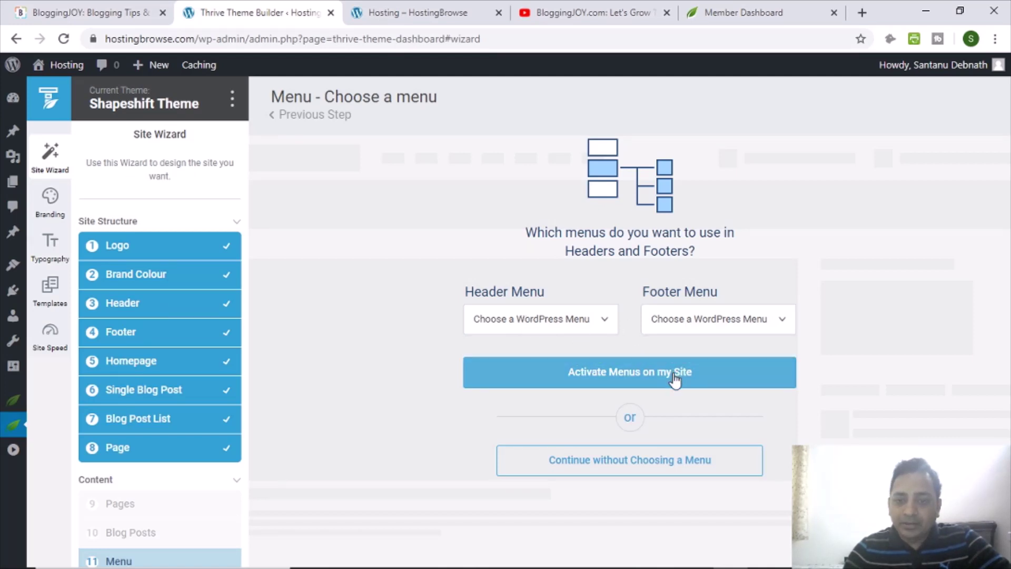
pyautogui.click(625, 475)
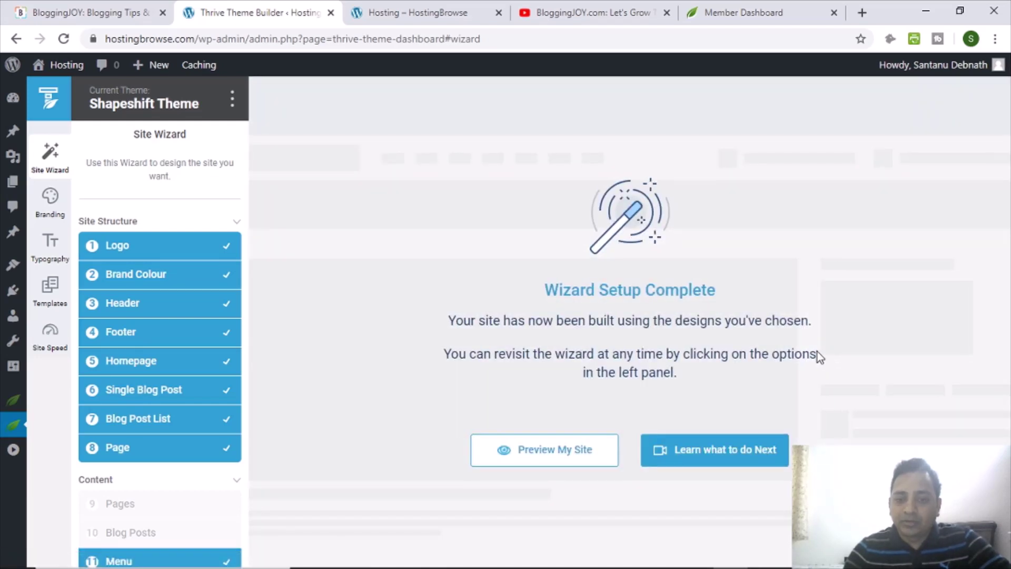
# Open and close the 'Learn what to do Next' video, then preview the site in a new tab.
pyautogui.click(719, 452)
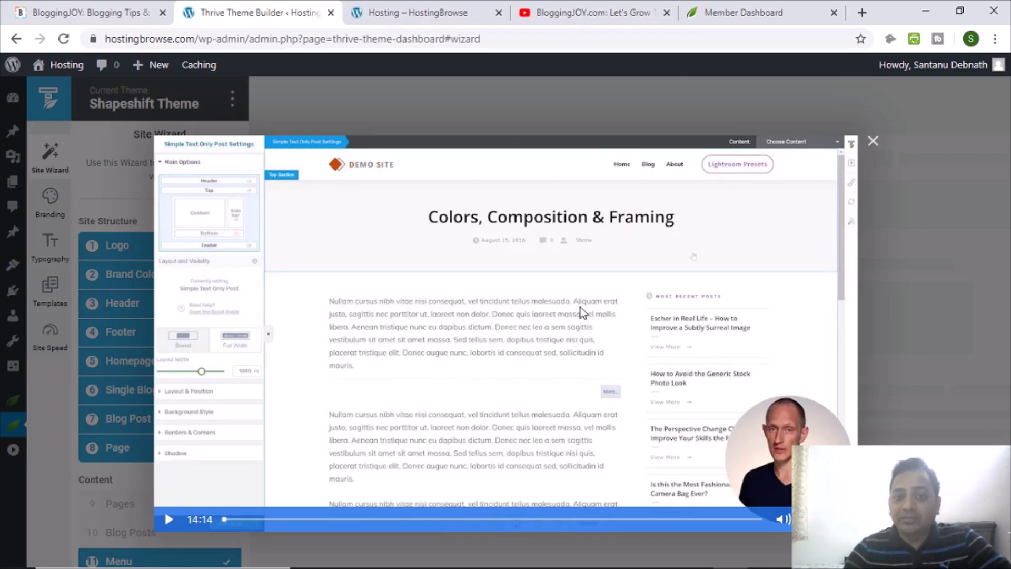
pyautogui.click(873, 142)
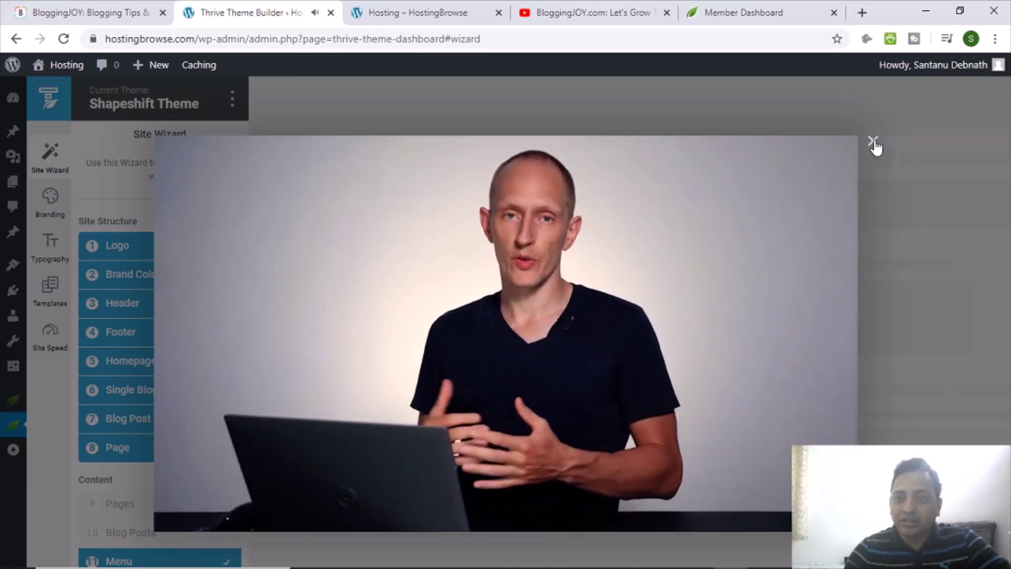
pyautogui.click(873, 142)
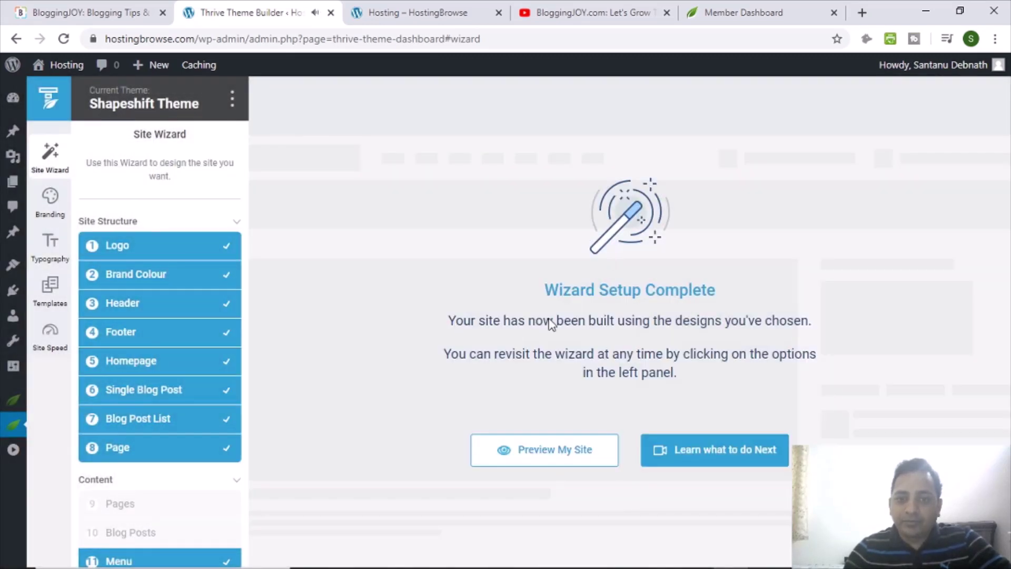
pyautogui.click(556, 452)
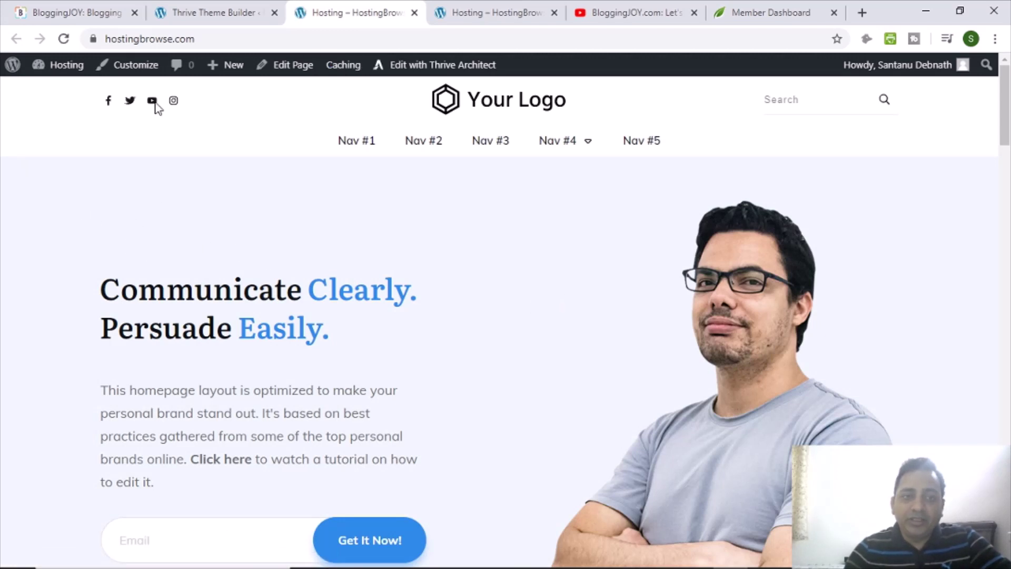
pyautogui.click(180, 8)
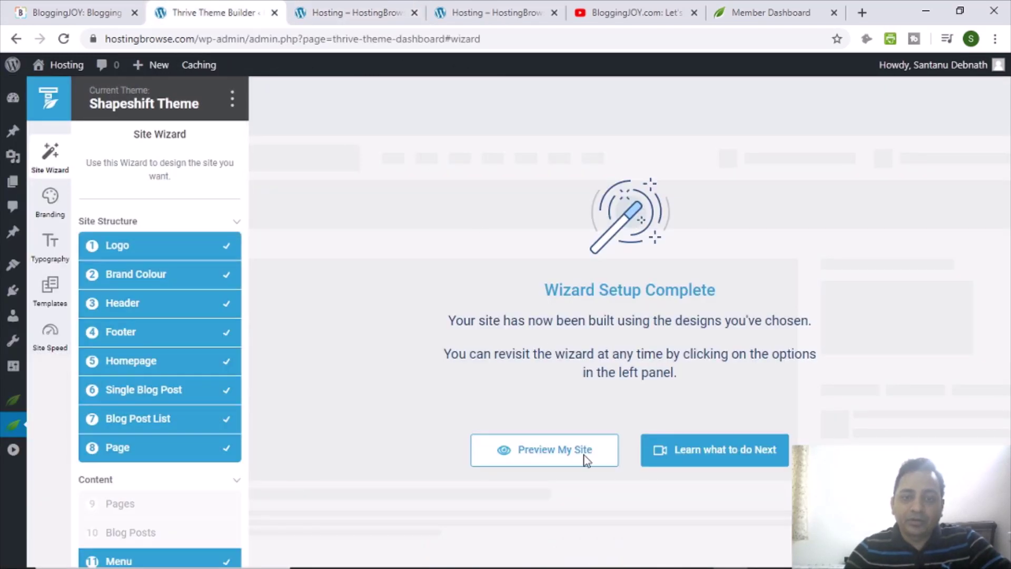
pyautogui.click(348, 10)
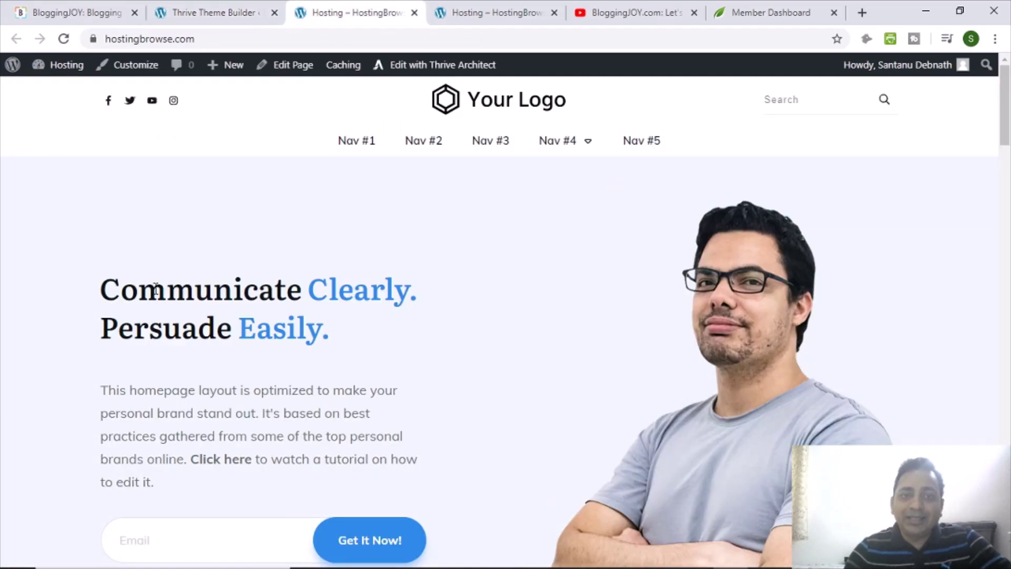
pyautogui.scroll(-3, 154, 294)
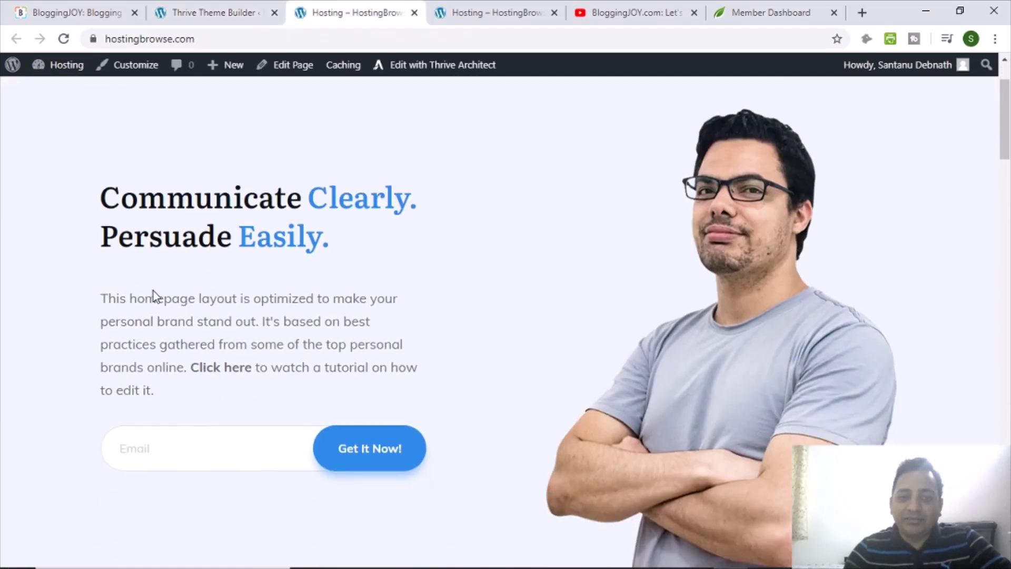
pyautogui.scroll(3, 153, 311)
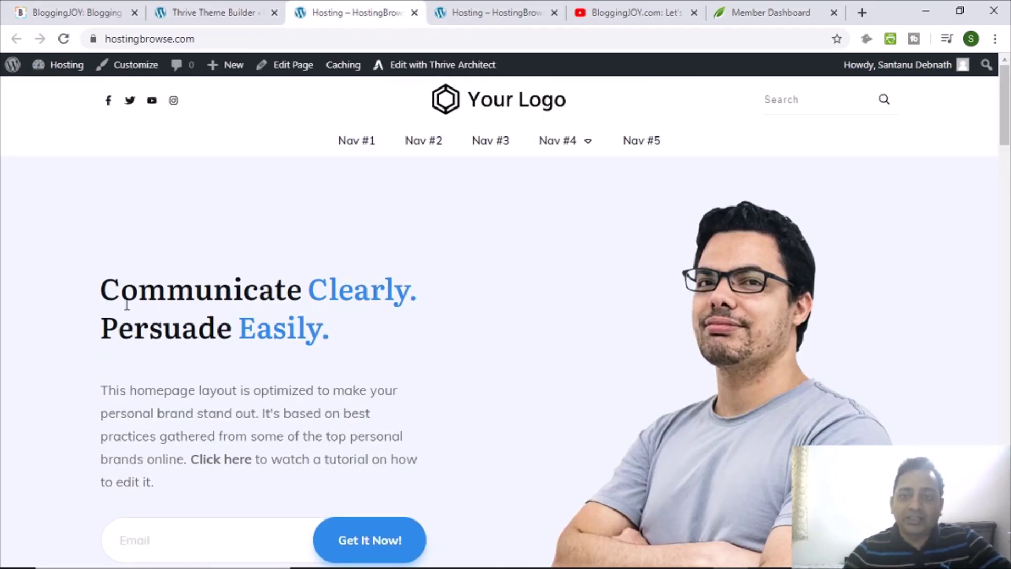
pyautogui.scroll(-12, 186, 300)
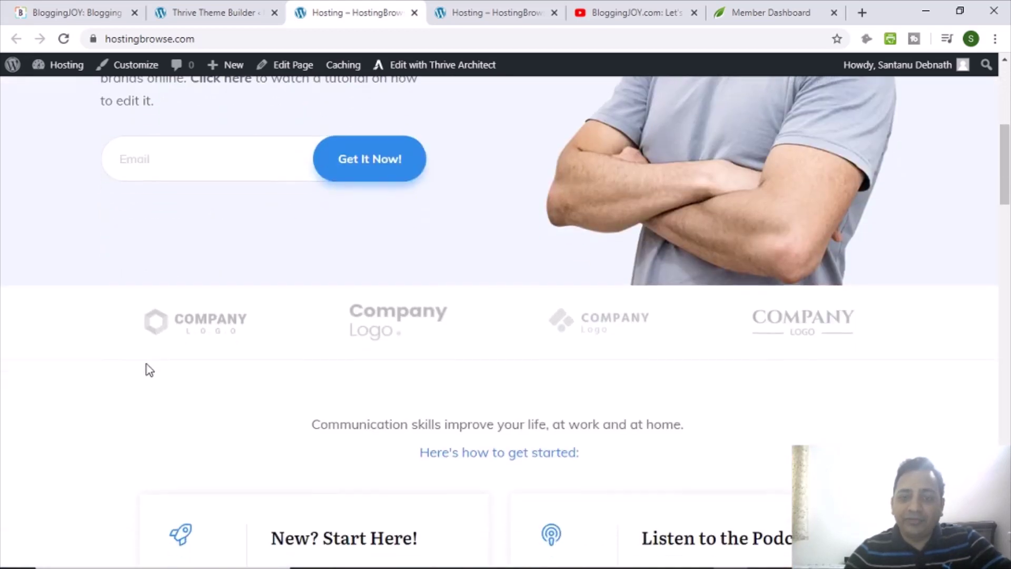
pyautogui.scroll(-16, 499, 380)
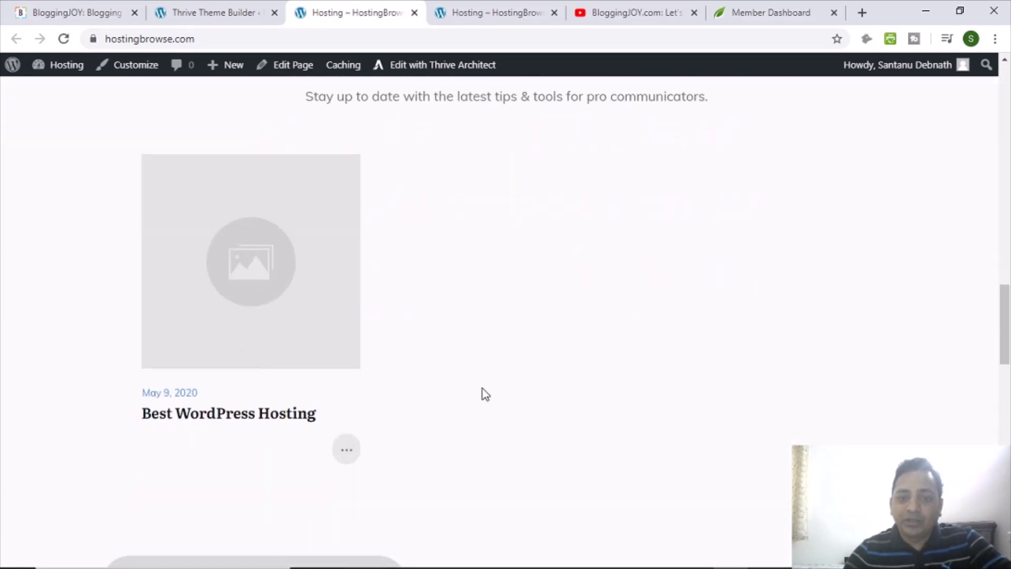
pyautogui.scroll(-15, 521, 362)
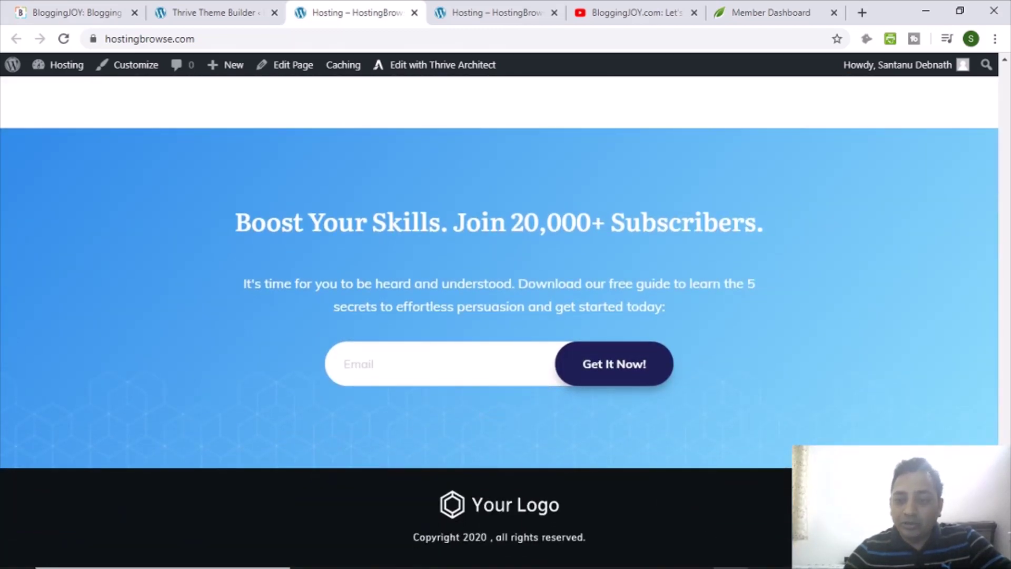
pyautogui.scroll(20, 758, 445)
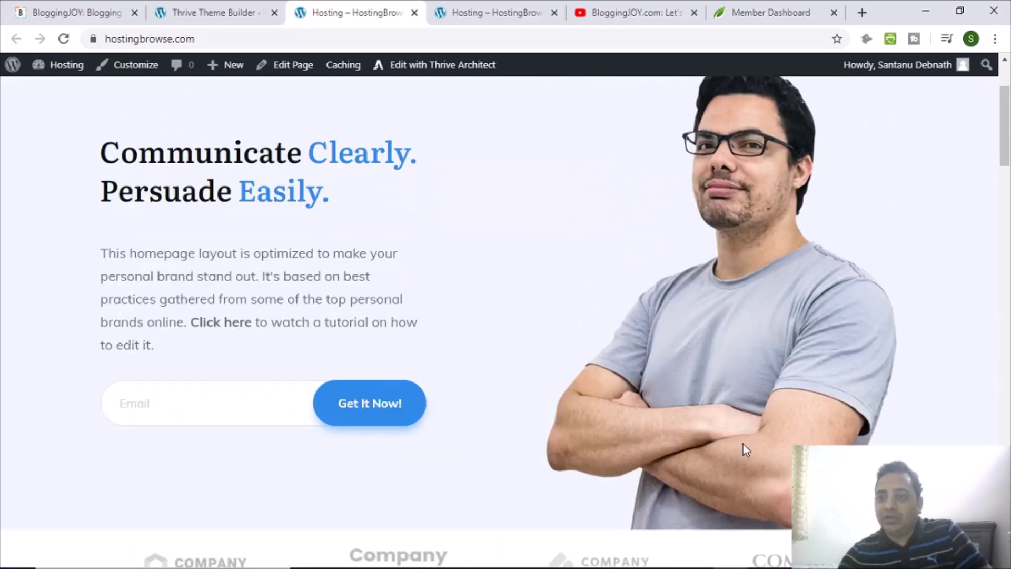
pyautogui.scroll(-3, 544, 363)
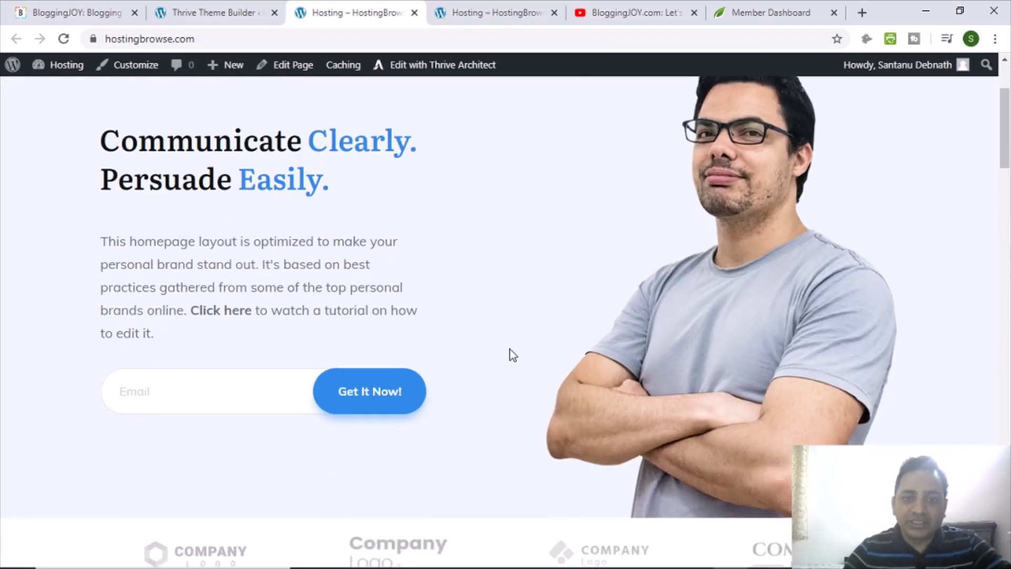
pyautogui.scroll(3, 533, 395)
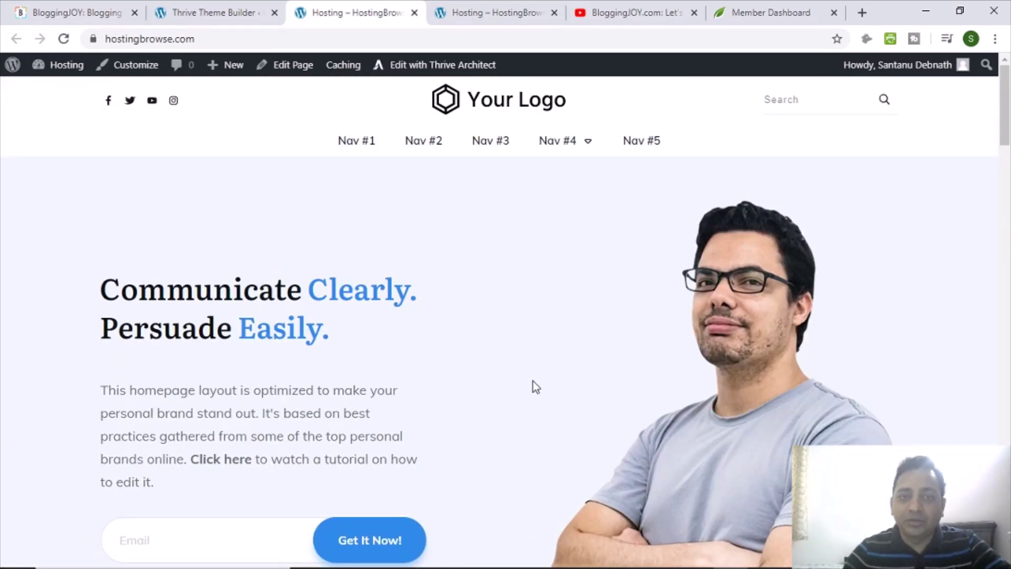
pyautogui.scroll(-9, 533, 385)
pyautogui.scroll(9, 531, 389)
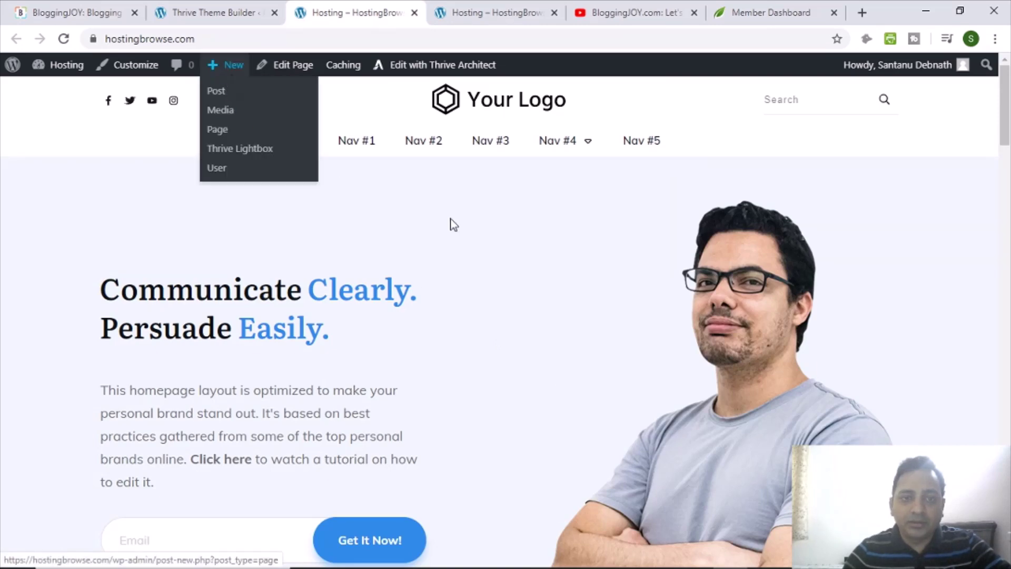
pyautogui.moveTo(570, 147)
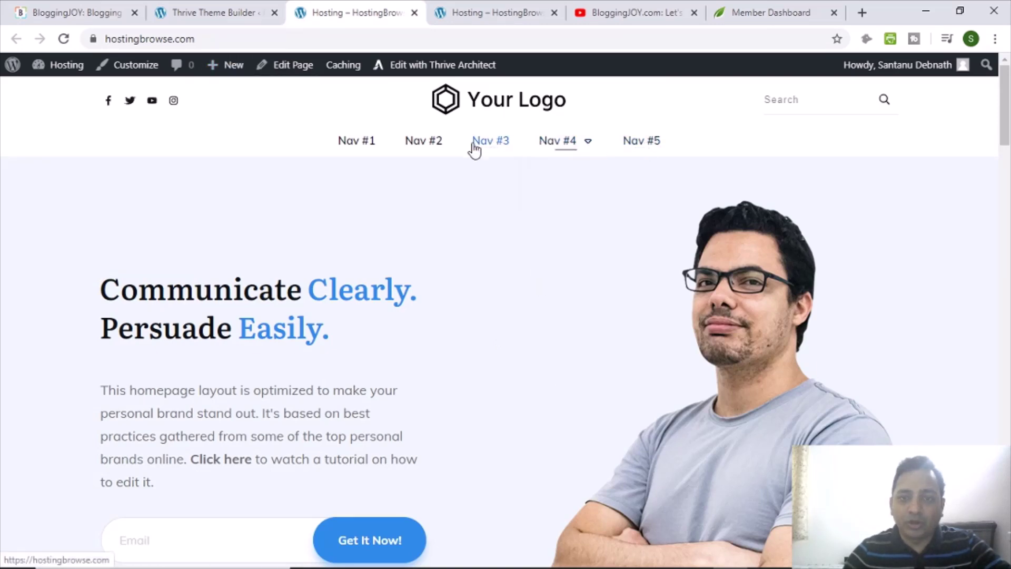
pyautogui.scroll(-9, 535, 352)
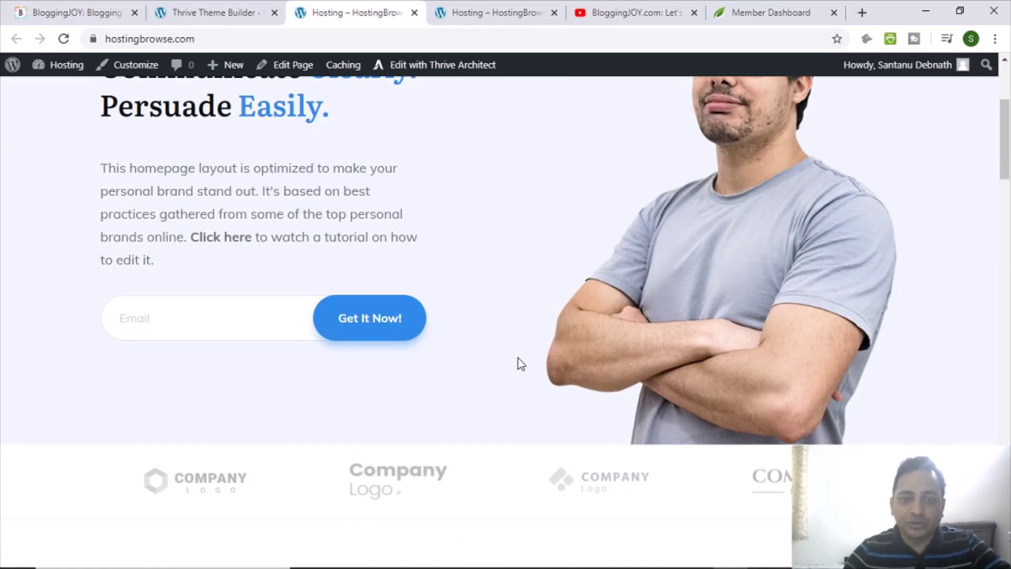
pyautogui.scroll(-5, 505, 364)
pyautogui.scroll(4, 492, 357)
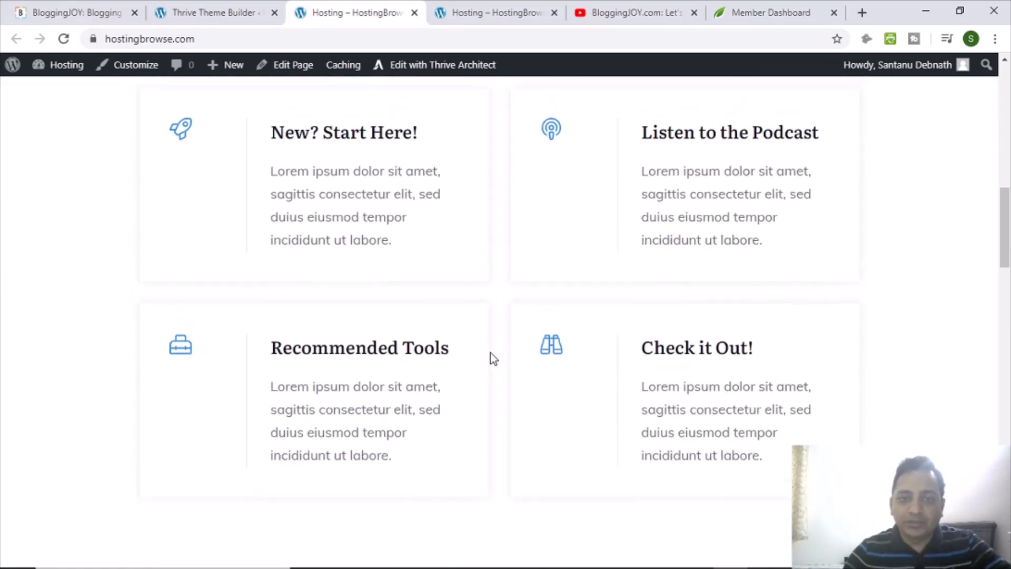
pyautogui.scroll(-20, 560, 402)
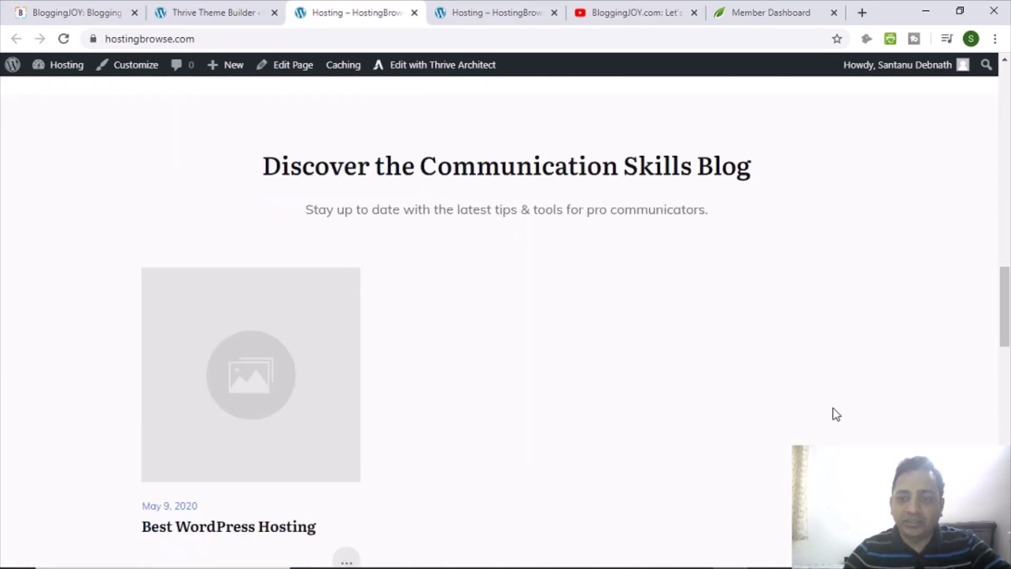
pyautogui.scroll(-9, 934, 431)
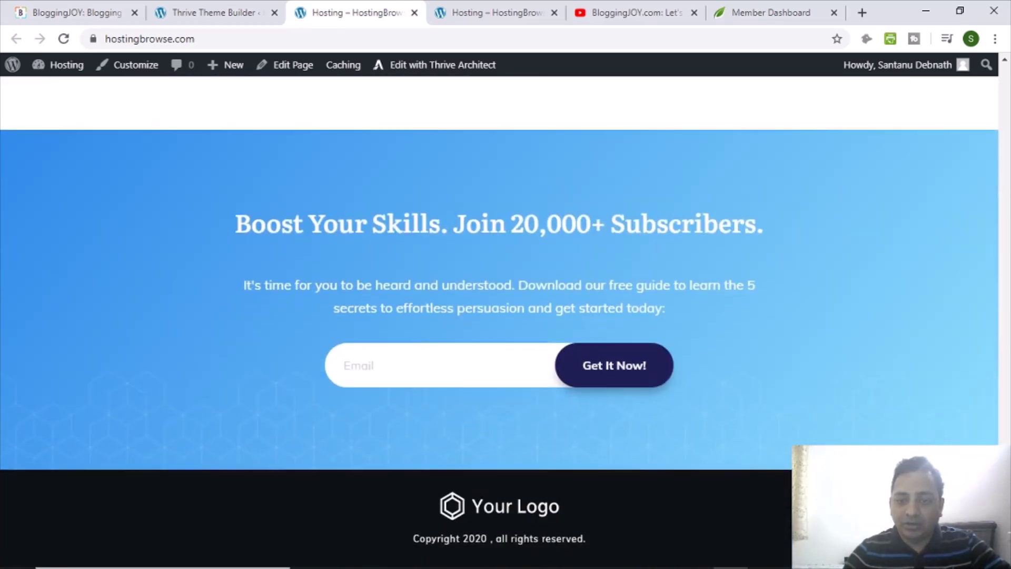
pyautogui.scroll(20, 632, 260)
pyautogui.scroll(15, 379, 184)
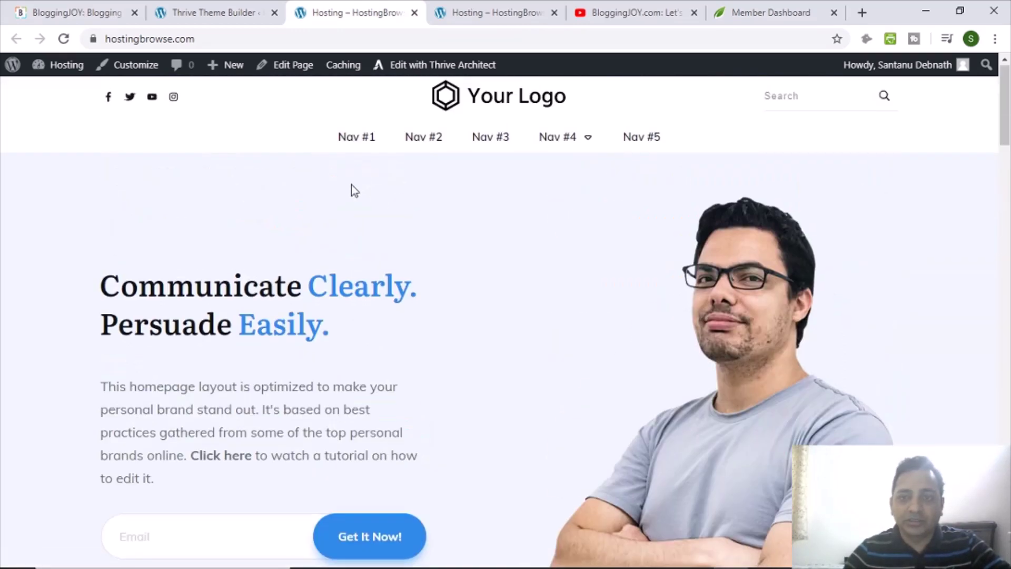
pyautogui.click(294, 41)
pyautogui.click(294, 41)
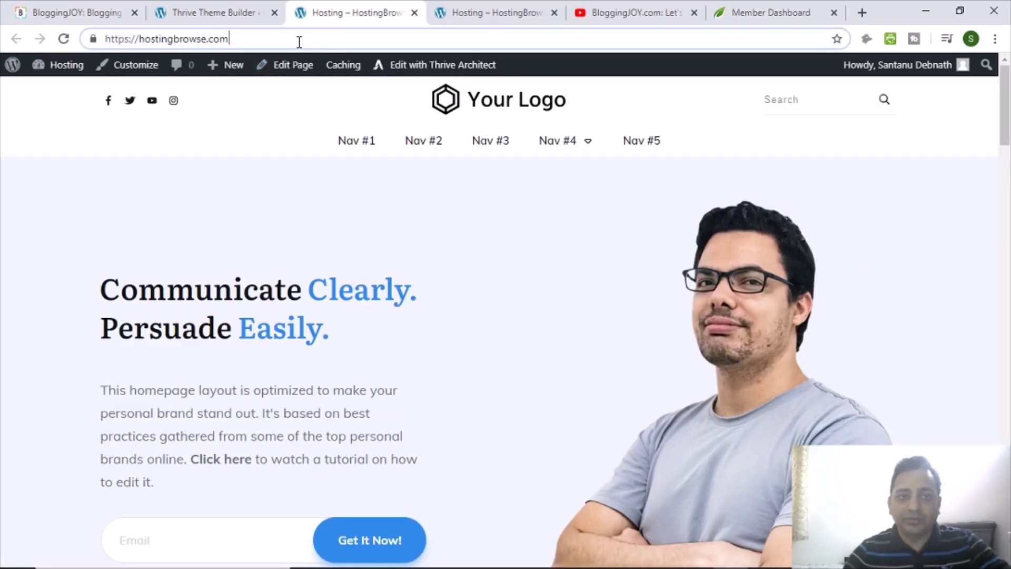
# Append /blog/ to the site address to load the blog page and scroll it.
pyautogui.write('/blog/')
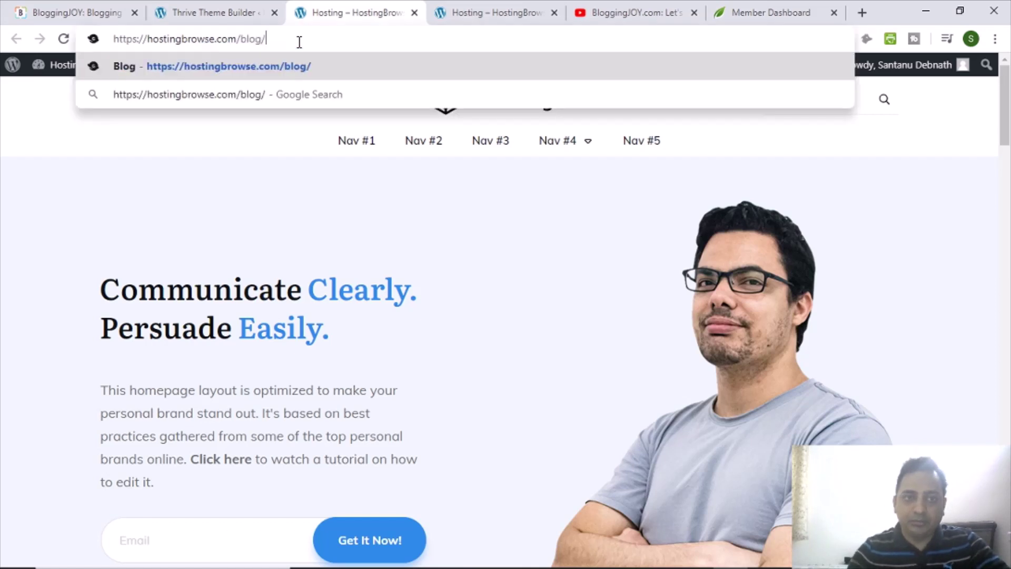
pyautogui.press('Return')
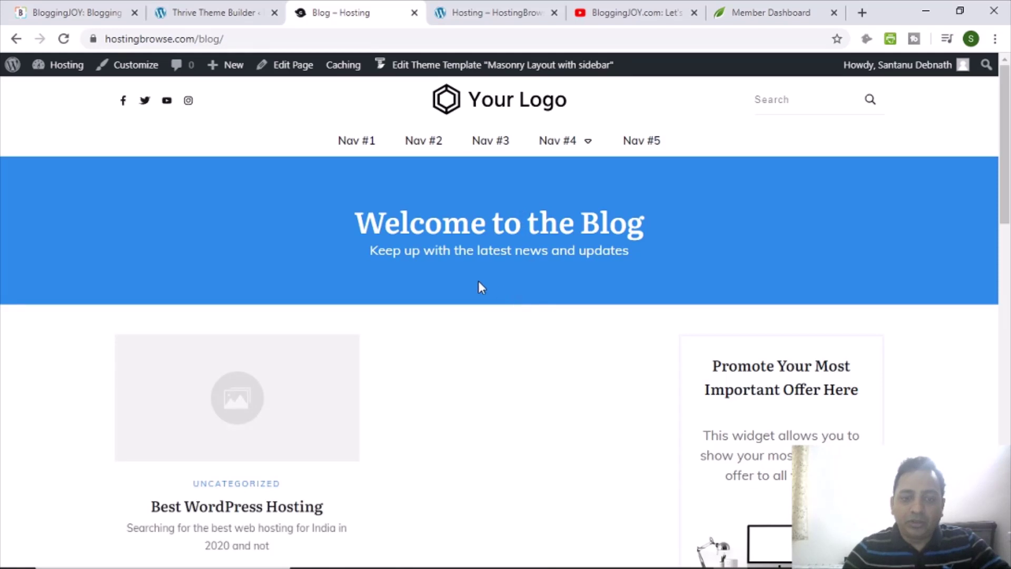
pyautogui.scroll(-4, 614, 283)
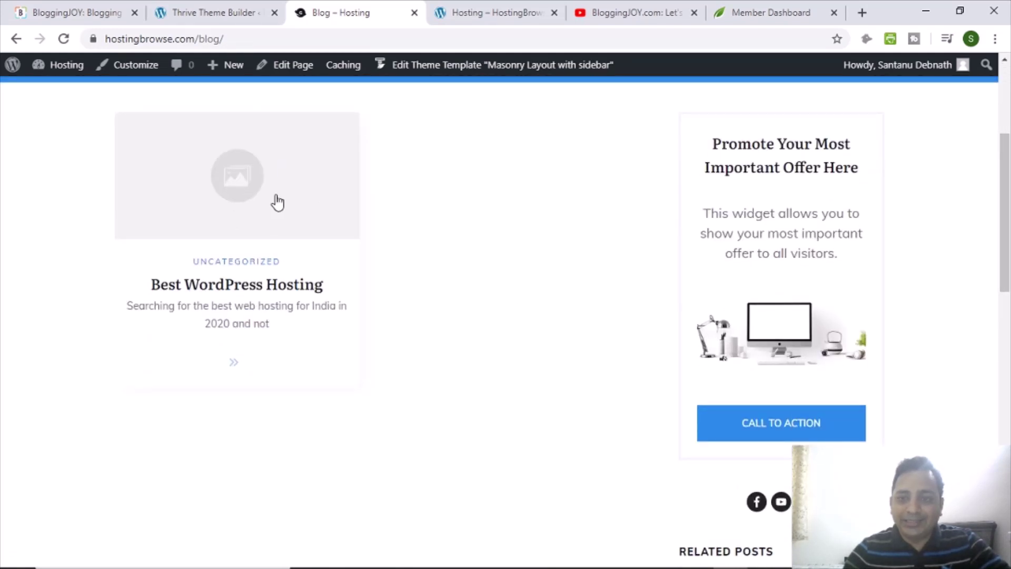
pyautogui.scroll(1, 582, 312)
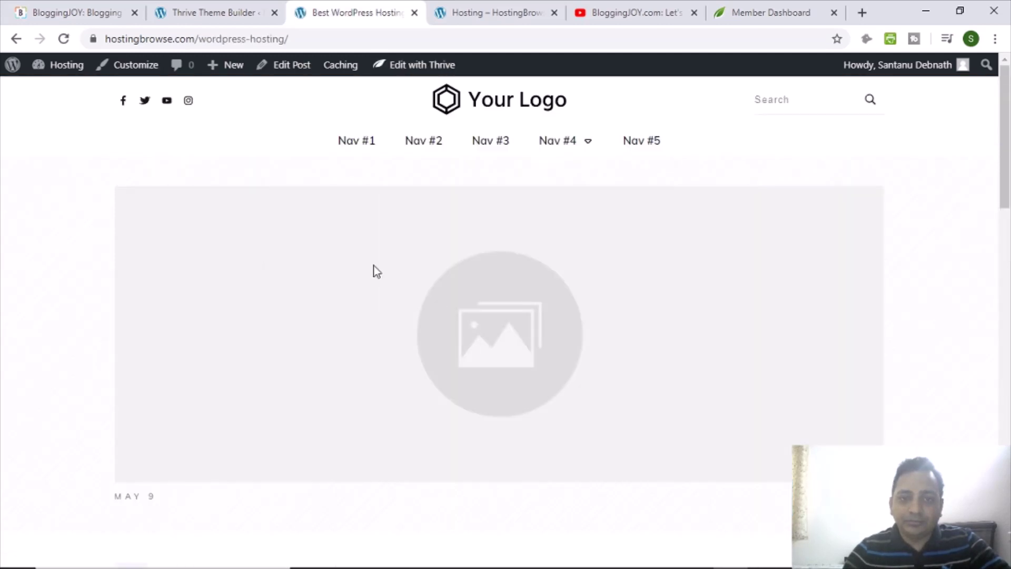
# Scroll through the Best WordPress Hosting post to review its layout.
pyautogui.scroll(-5, 232, 273)
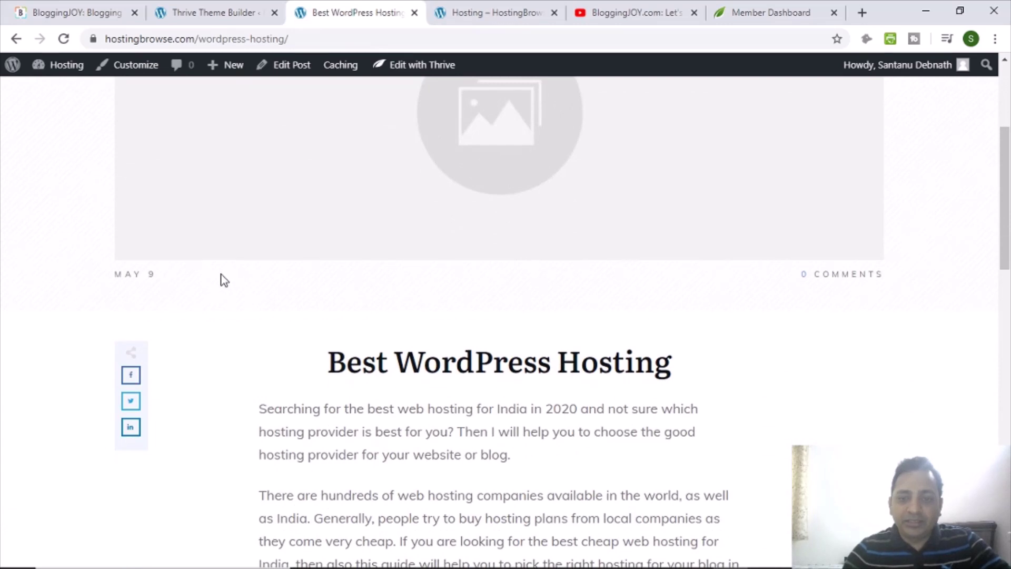
pyautogui.scroll(-6, 270, 287)
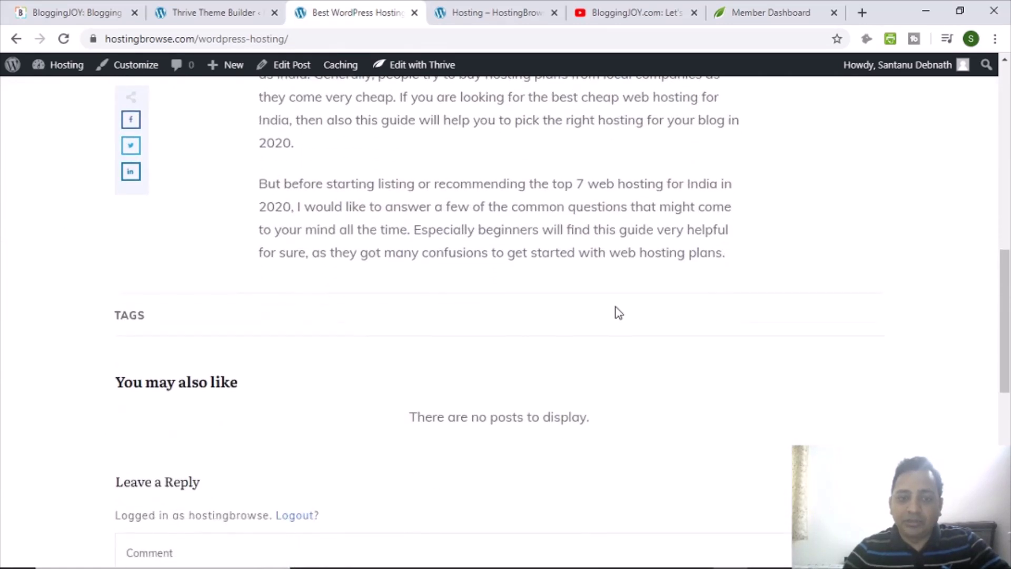
pyautogui.scroll(5, 347, 291)
pyautogui.scroll(5, 294, 290)
pyautogui.scroll(-5, 226, 314)
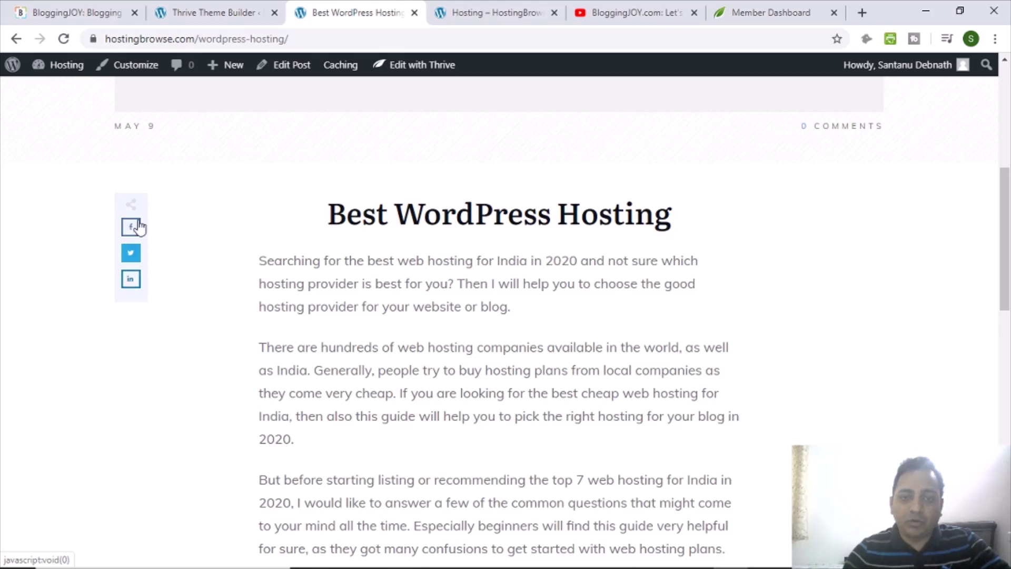
pyautogui.scroll(-5, 442, 265)
pyautogui.scroll(10, 521, 283)
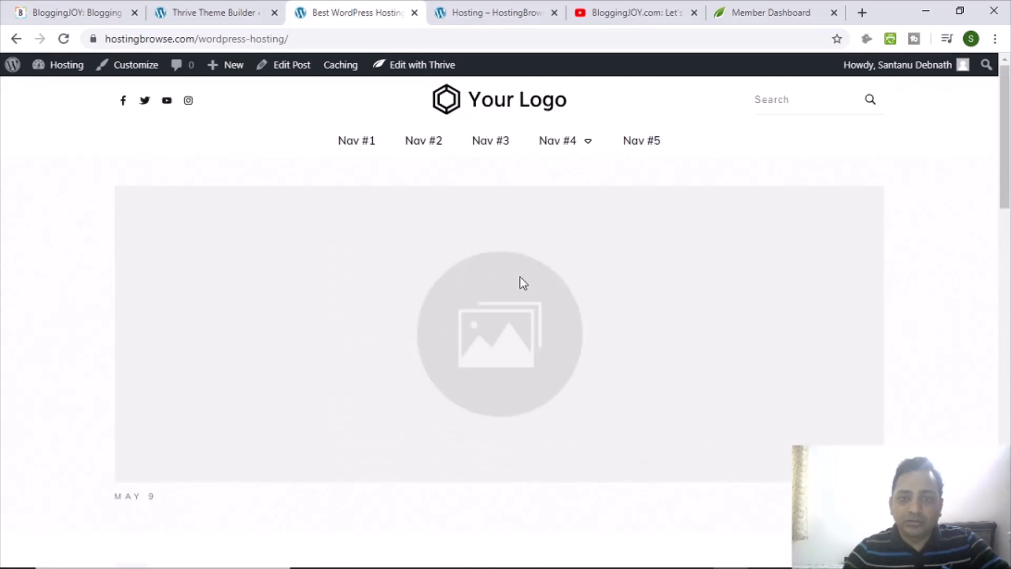
pyautogui.scroll(-1, 147, 232)
pyautogui.scroll(1, 106, 206)
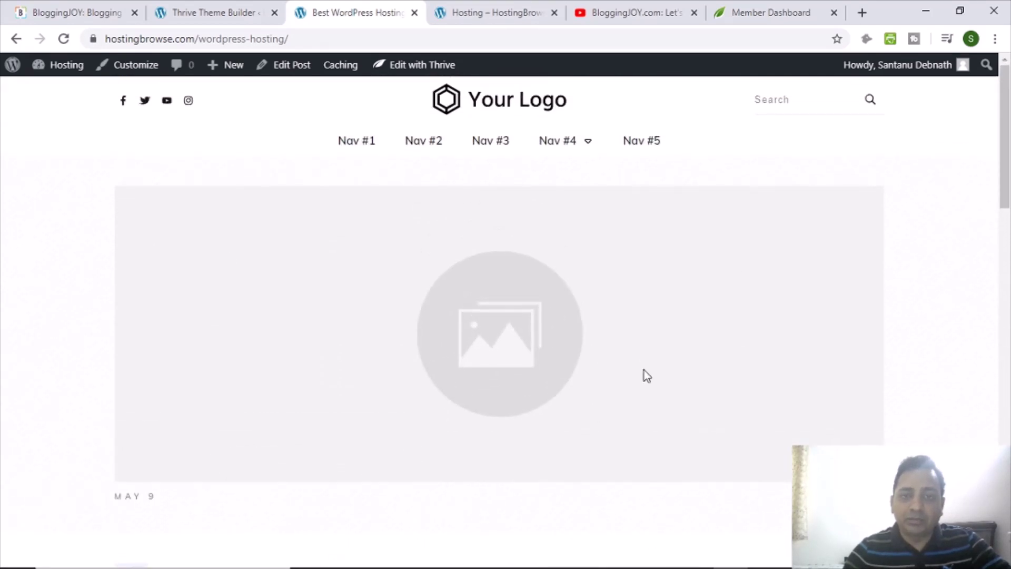
pyautogui.scroll(-15, 535, 358)
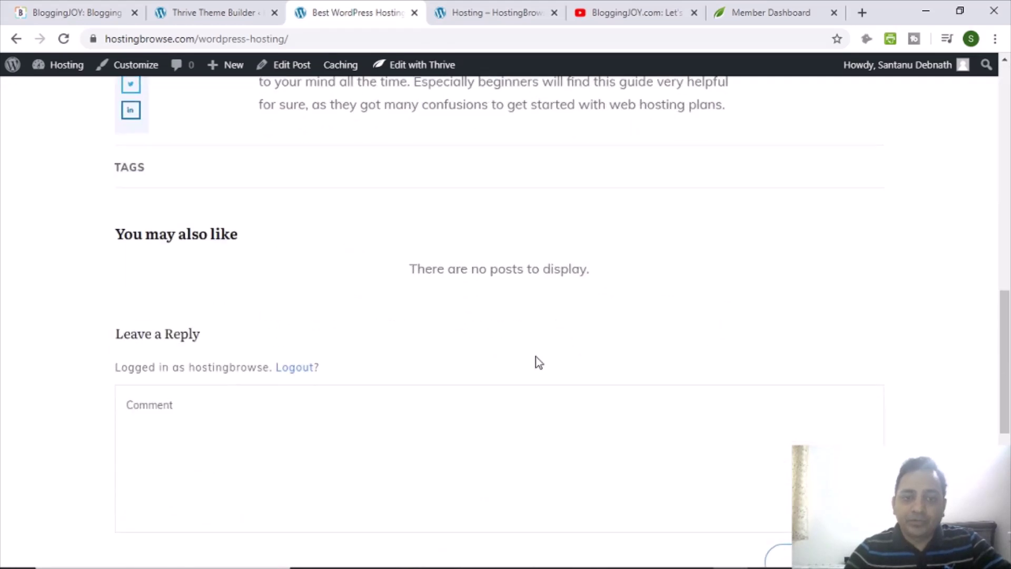
pyautogui.scroll(-7, 535, 355)
pyautogui.scroll(8, 530, 363)
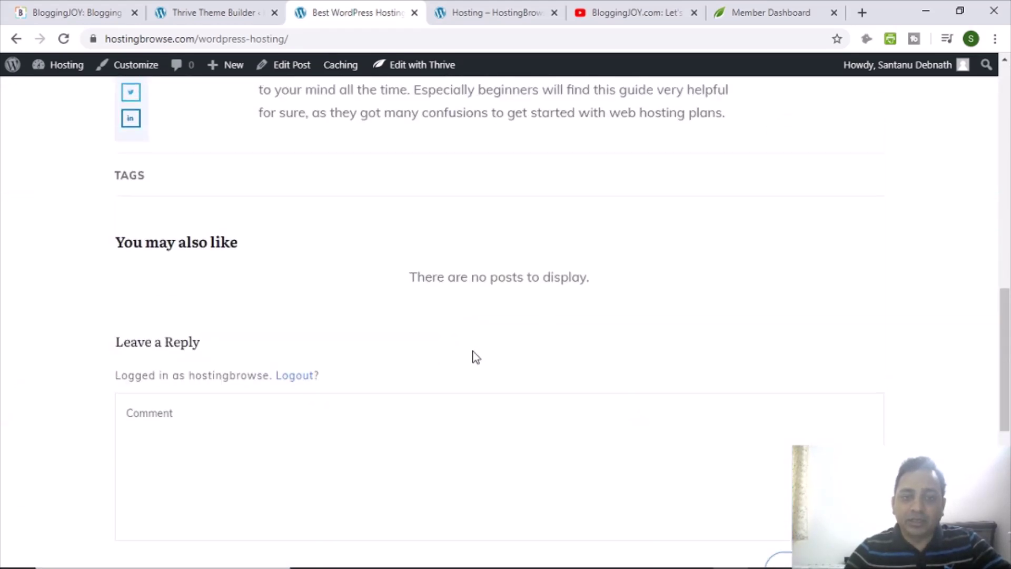
pyautogui.scroll(-8, 476, 357)
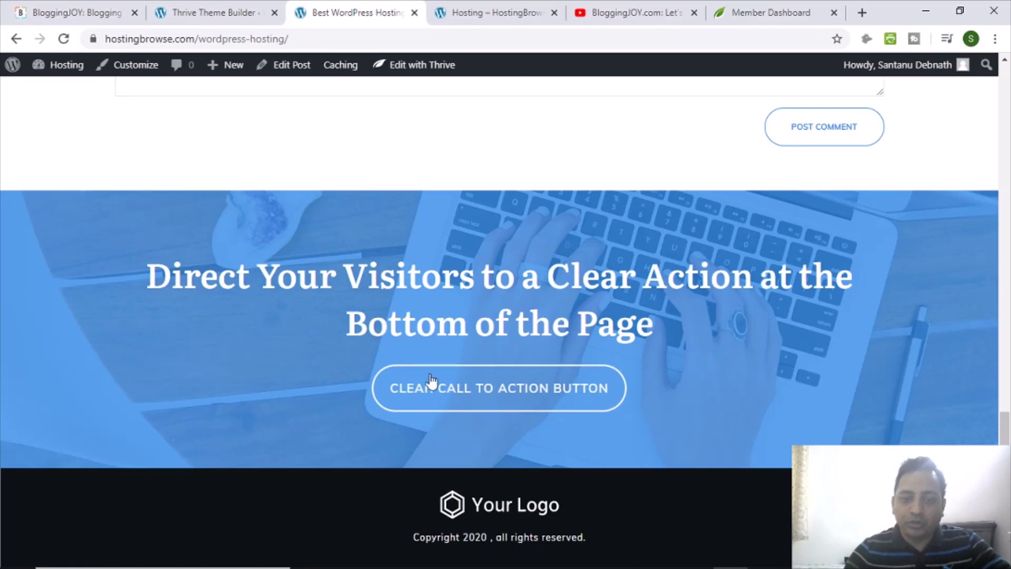
pyautogui.scroll(20, 958, 403)
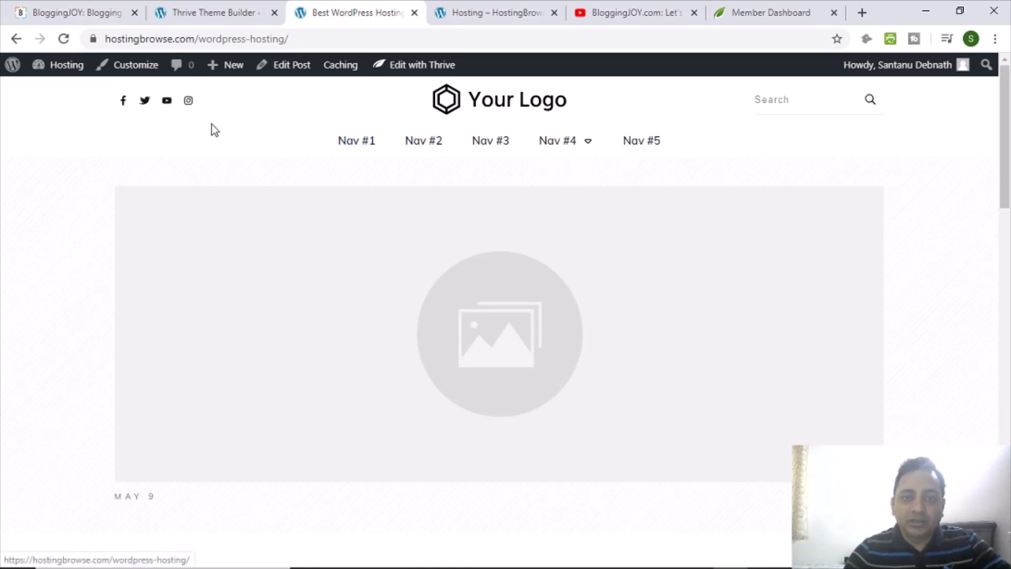
# Replace 'wordpress-hosting/' in the address with 'sample-page' to load the Sample Page.
pyautogui.moveTo(199, 38); pyautogui.dragTo(339, 38)
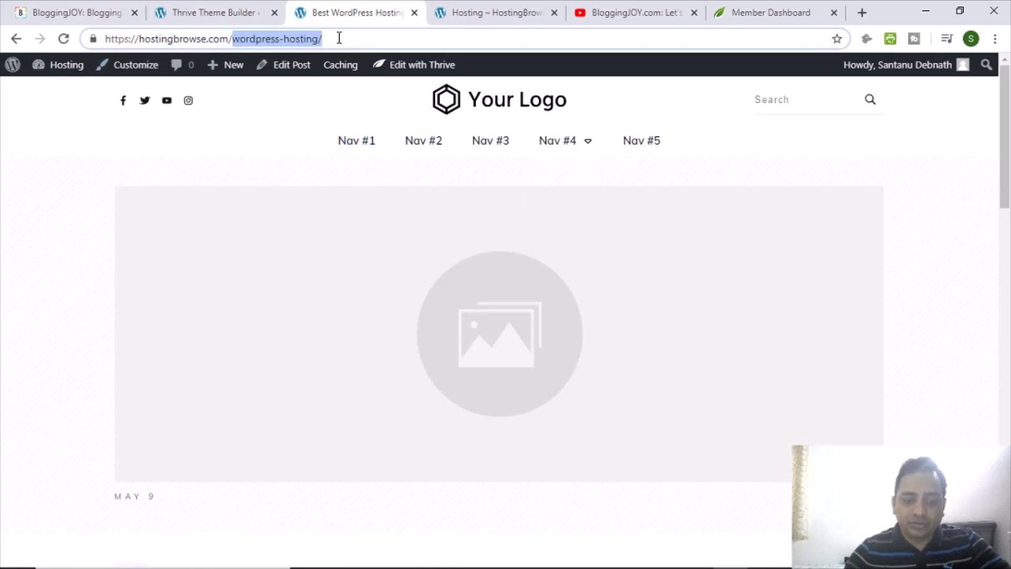
pyautogui.write('sample')
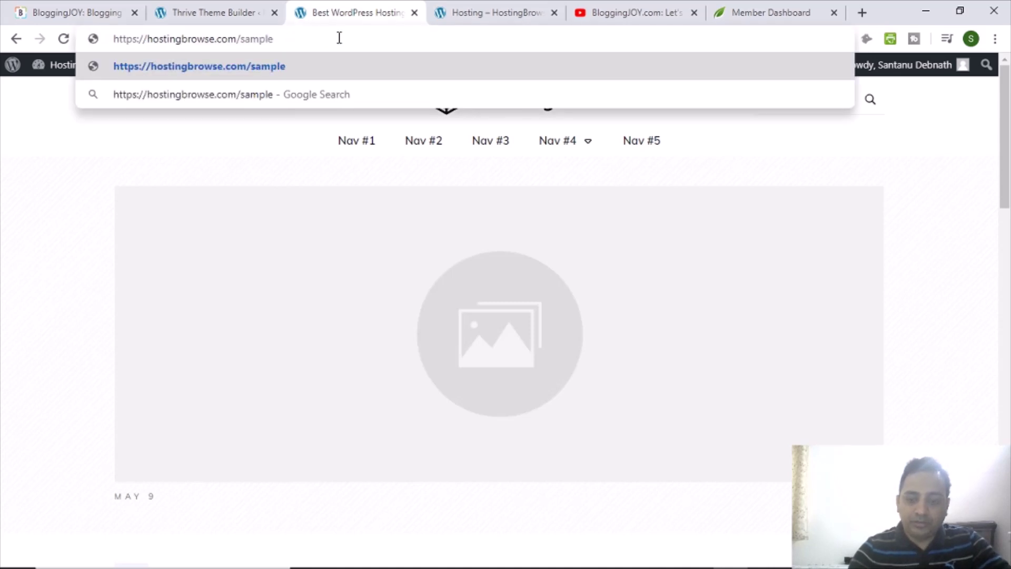
pyautogui.write('-page')
pyautogui.press('Return')
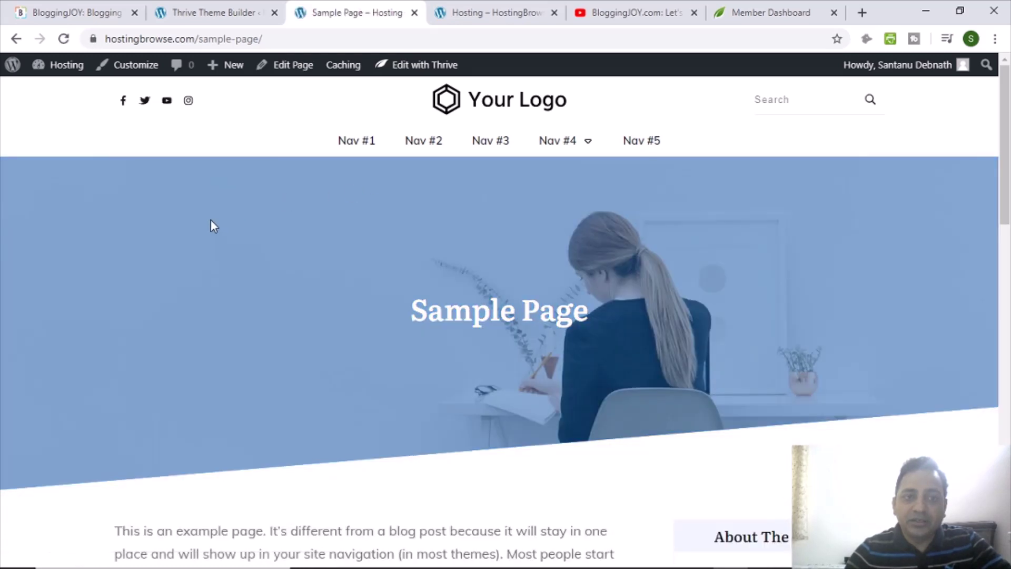
# Review the Sample Page's Title Banner layout, then switch to the Thrive Theme Builder tab.
pyautogui.scroll(-3, 211, 222)
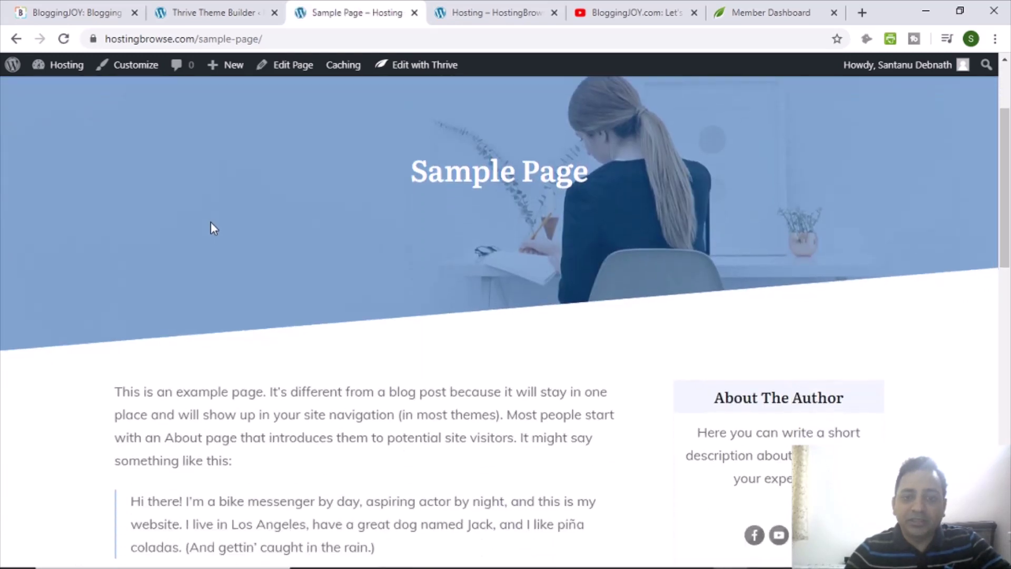
pyautogui.scroll(3, 214, 224)
pyautogui.scroll(-5, 117, 243)
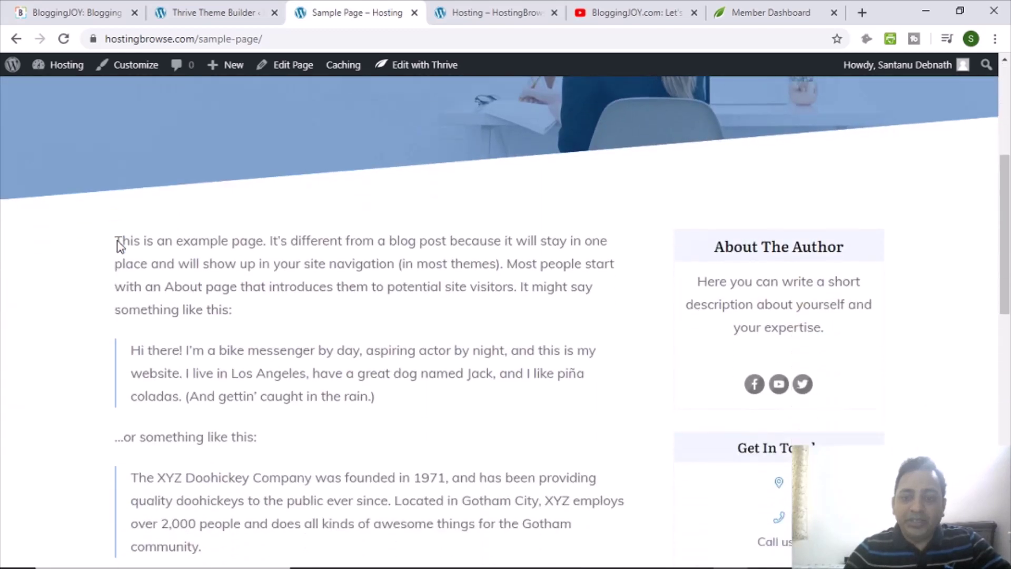
pyautogui.scroll(5, 500, 269)
pyautogui.scroll(-4, 400, 318)
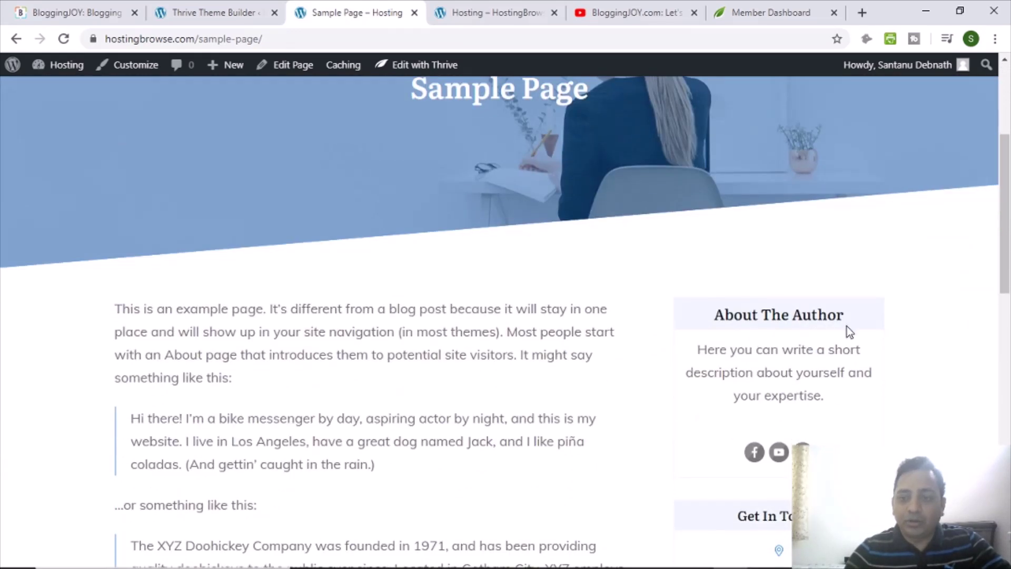
pyautogui.scroll(-4, 824, 332)
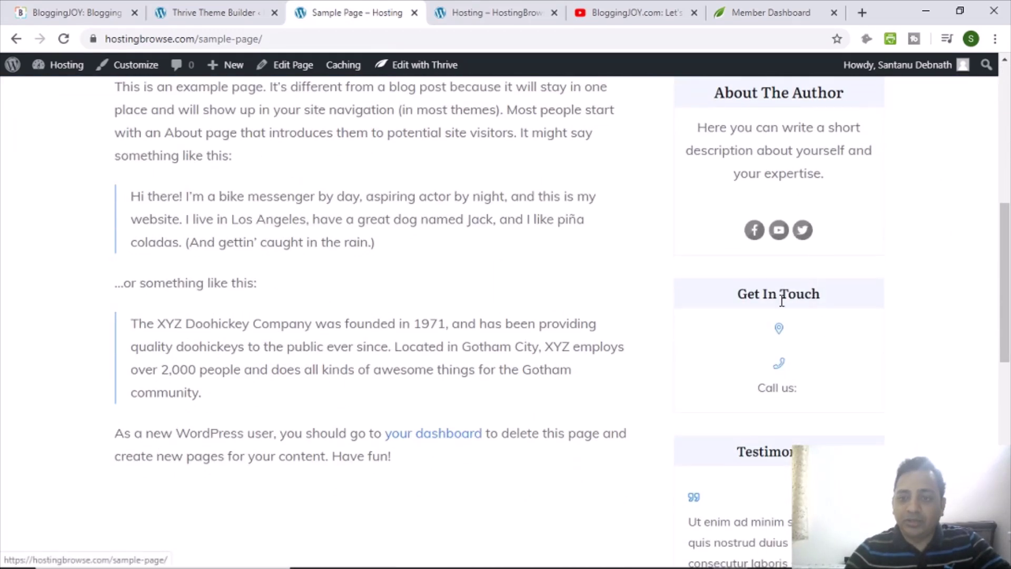
pyautogui.scroll(-2, 783, 293)
pyautogui.scroll(-9, 381, 304)
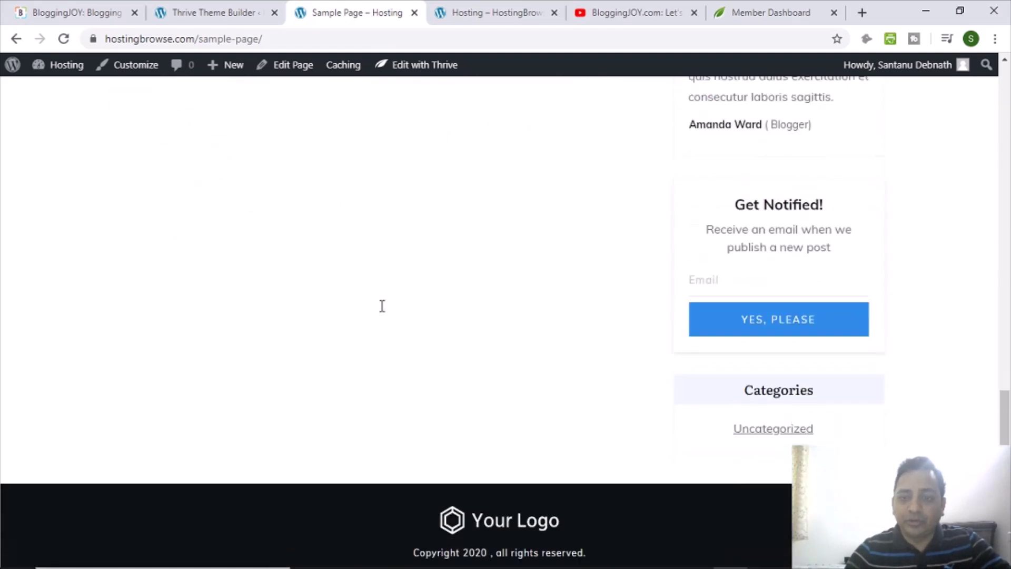
pyautogui.scroll(20, 386, 310)
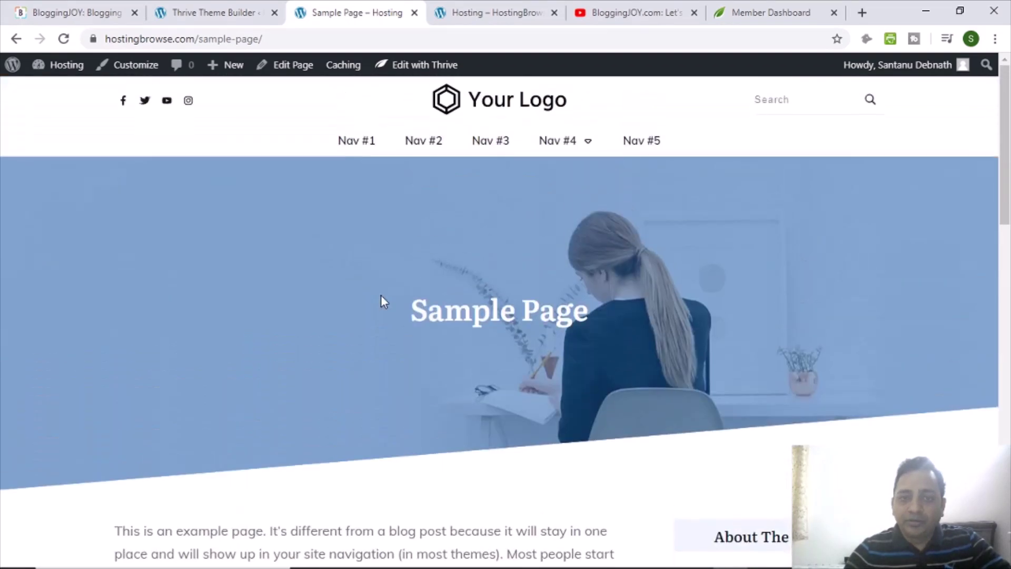
pyautogui.scroll(-18, 337, 285)
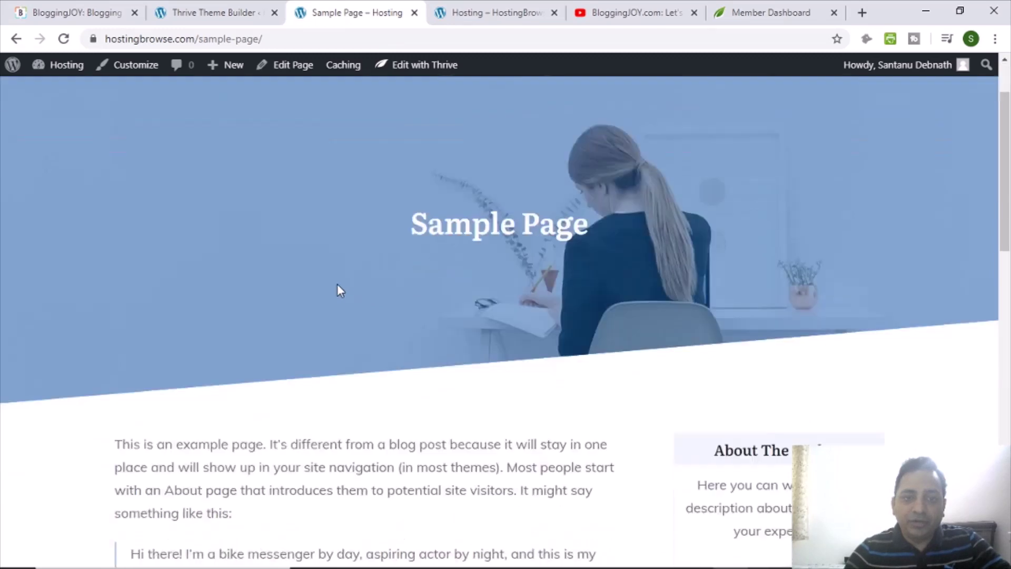
pyautogui.scroll(18, 332, 285)
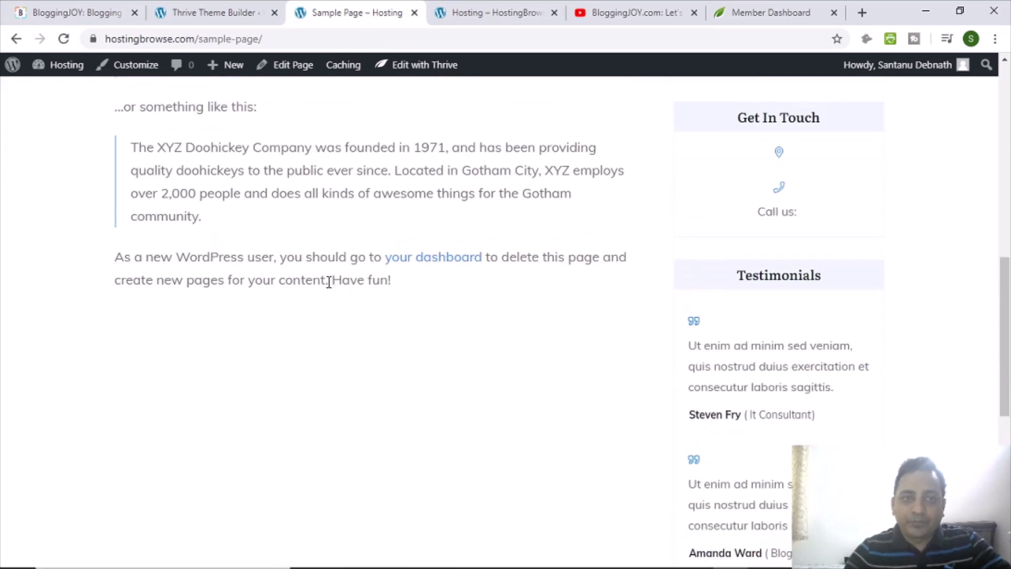
pyautogui.click(213, 12)
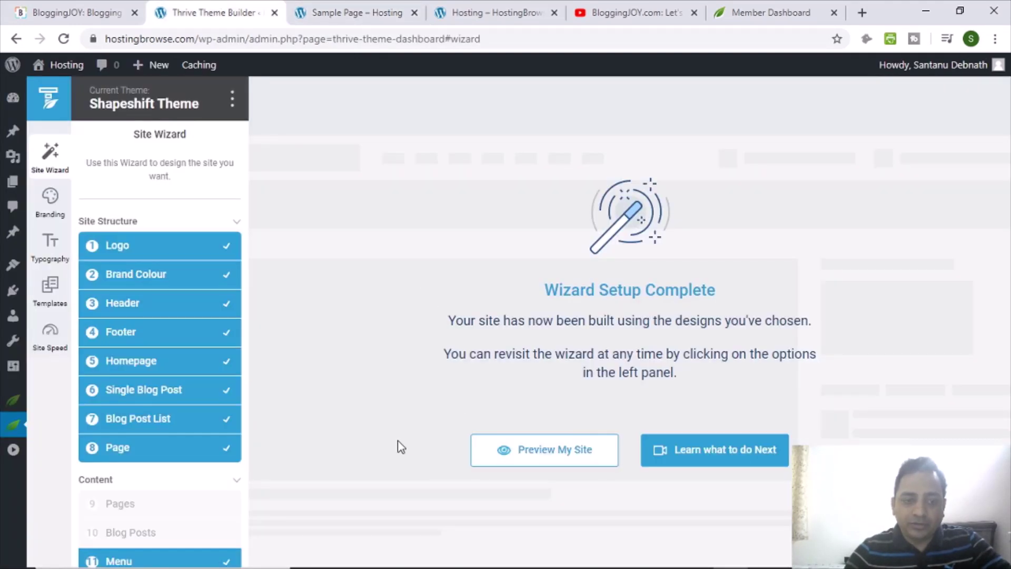
# Delete 'sample-page/' from the Sample Page address to reload the homepage and inspect its headline.
pyautogui.click(389, 16)
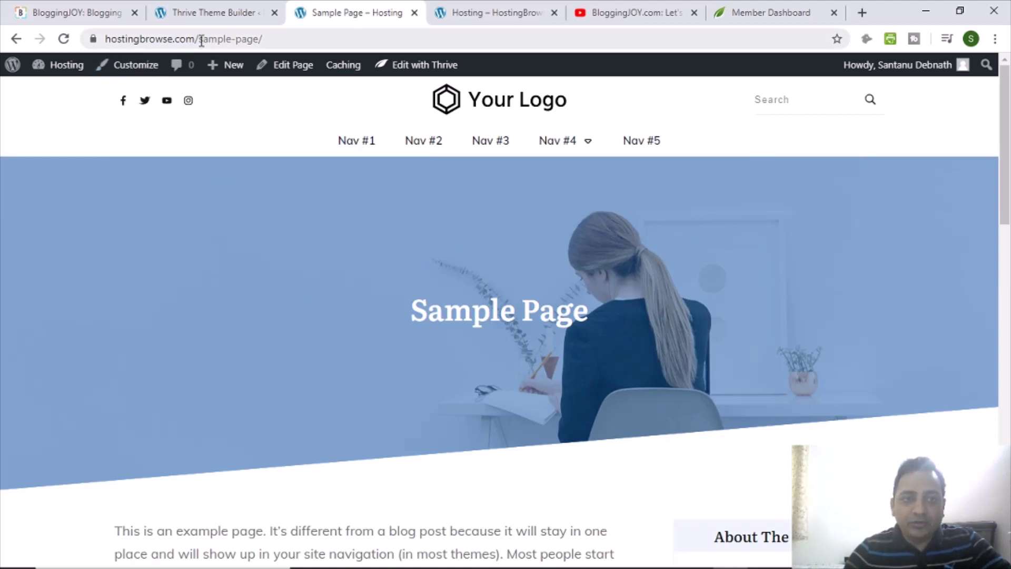
pyautogui.moveTo(201, 40); pyautogui.dragTo(402, 37)
pyautogui.press('BackSpace')
pyautogui.press('Return')
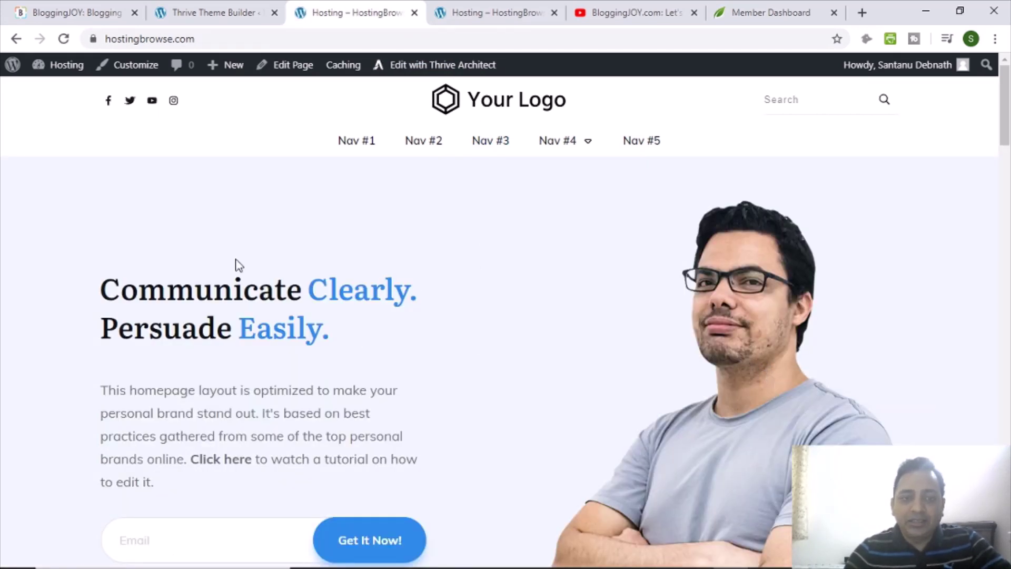
pyautogui.moveTo(114, 289); pyautogui.dragTo(412, 356)
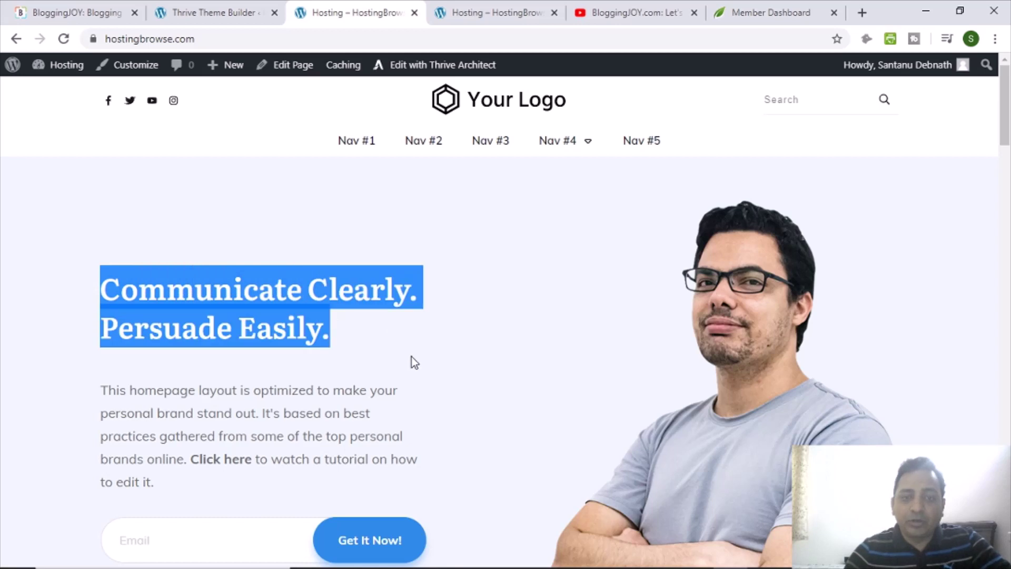
pyautogui.scroll(-1, 504, 372)
pyautogui.scroll(1, 509, 375)
pyautogui.click(580, 308)
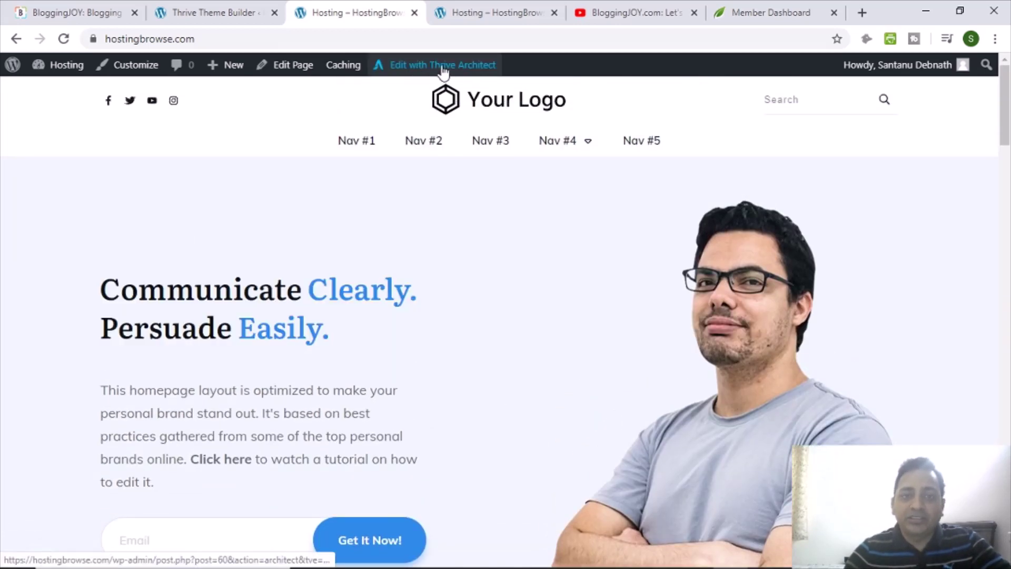
# Open the homepage in Thrive Architect, dismiss the notice, and replace 'Communicate' with 'Test'.
pyautogui.click(470, 77)
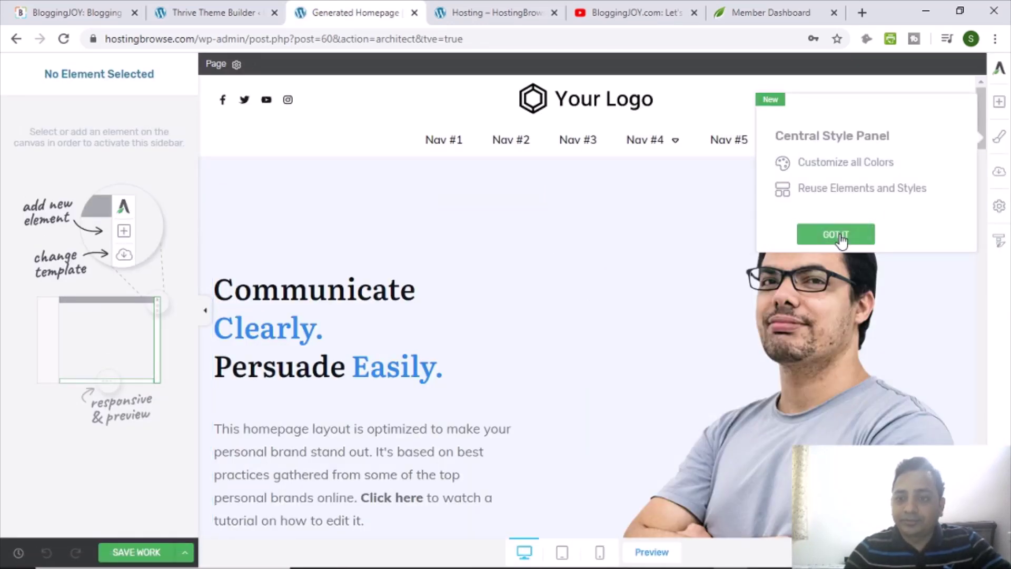
pyautogui.click(853, 235)
pyautogui.click(393, 288)
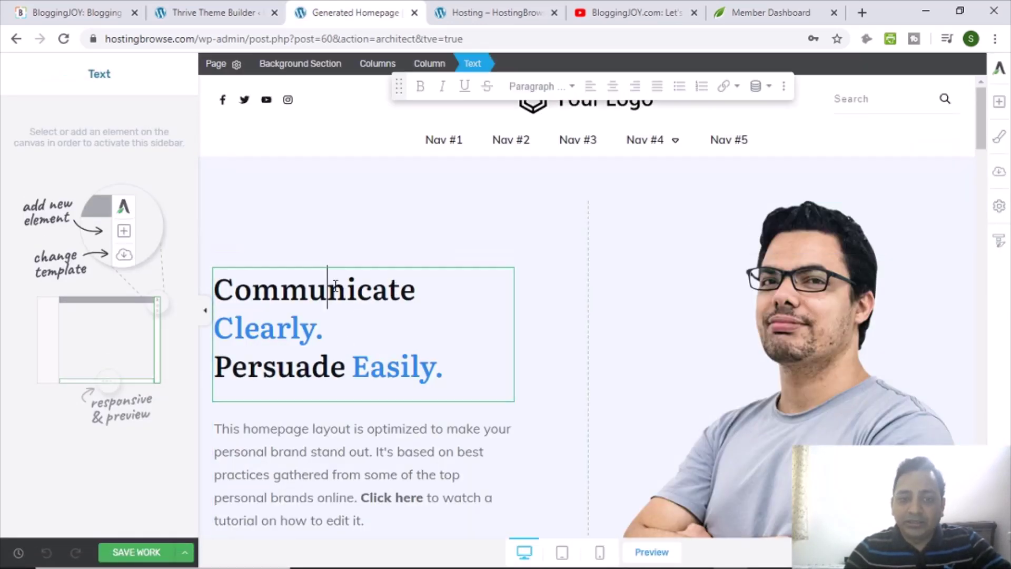
pyautogui.doubleClick(336, 289)
pyautogui.write('Test')
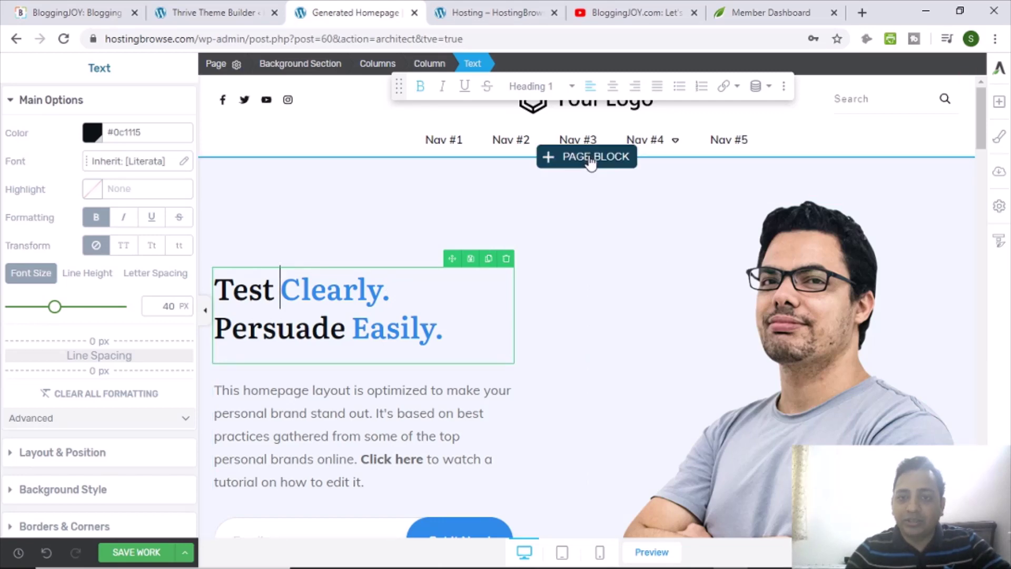
# Insert the 'Unique Writing Tips for More Engaging Website Content' block from the block library.
pyautogui.click(594, 159)
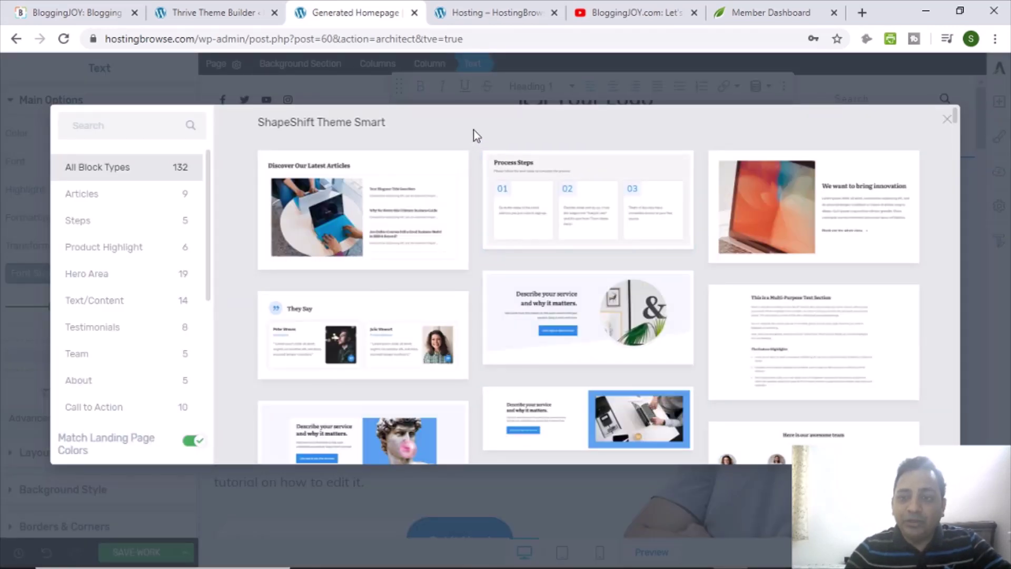
pyautogui.scroll(-3, 477, 135)
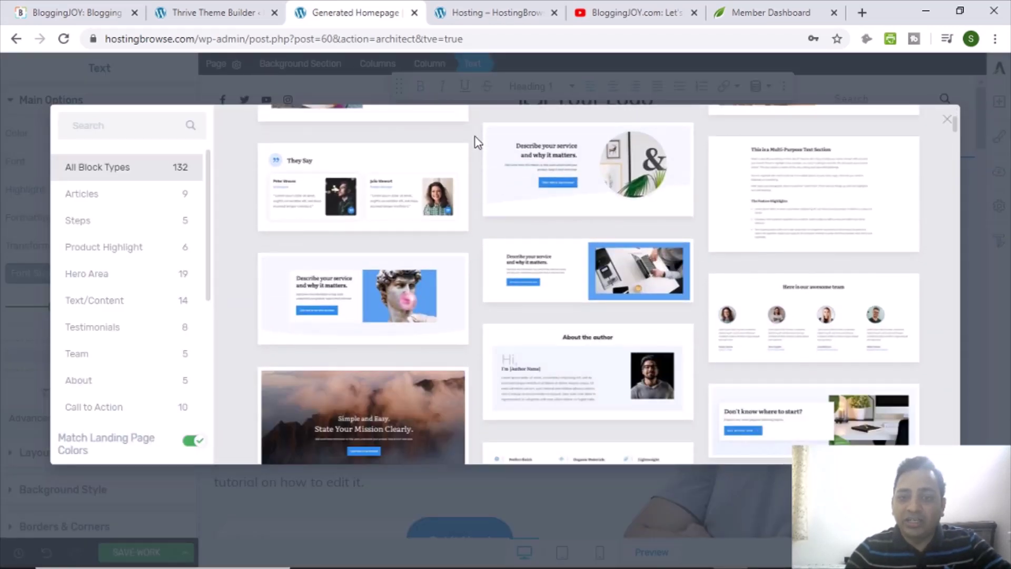
pyautogui.scroll(-2, 477, 146)
pyautogui.scroll(-2, 477, 147)
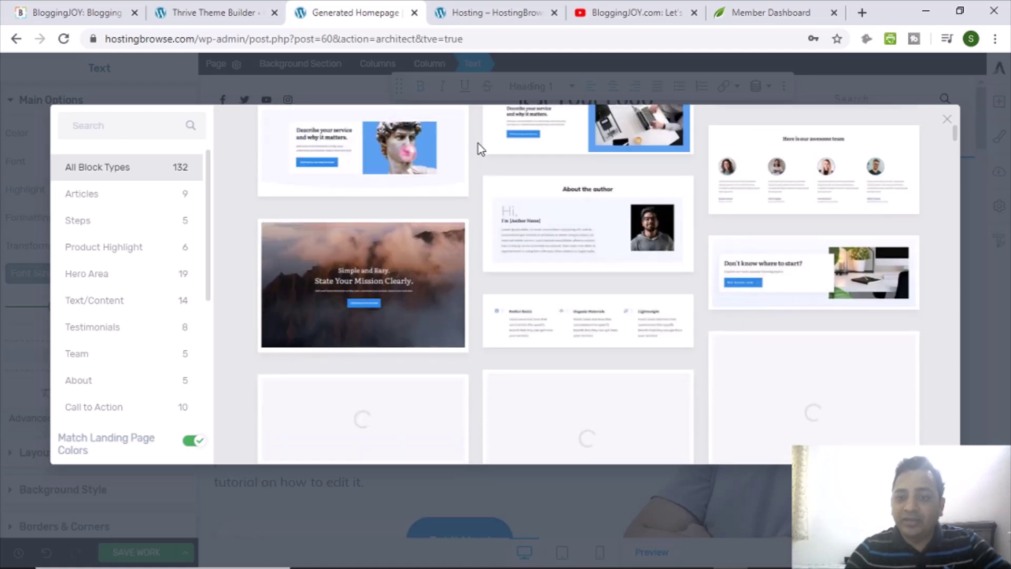
pyautogui.scroll(-2, 479, 168)
pyautogui.scroll(-2, 480, 178)
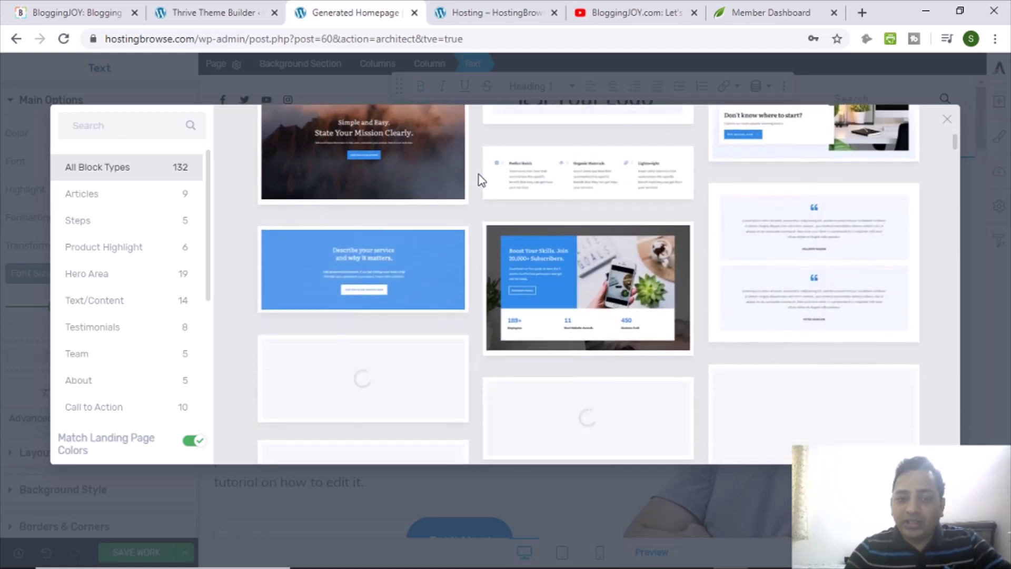
pyautogui.scroll(-4, 481, 180)
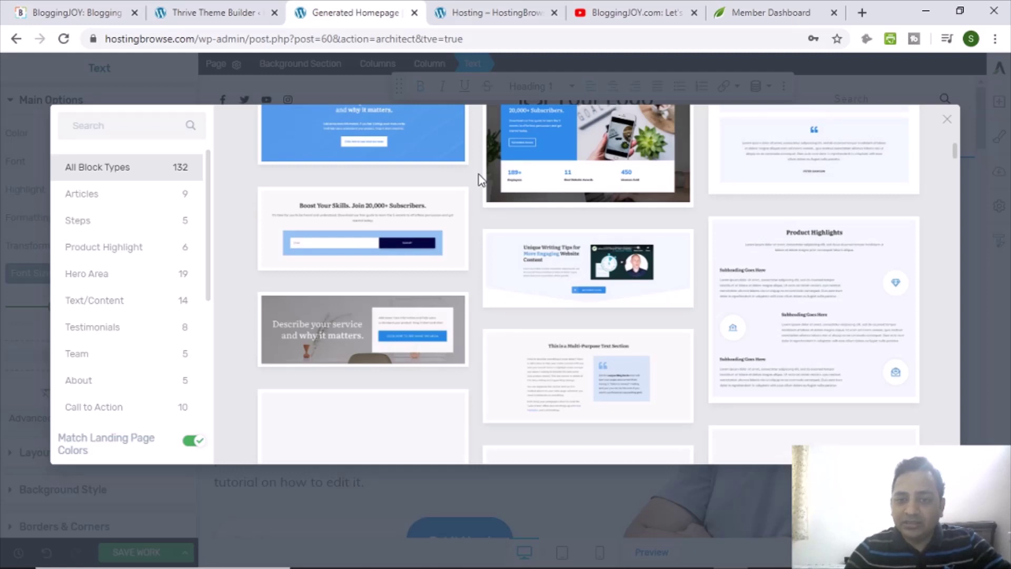
pyautogui.scroll(-4, 480, 180)
pyautogui.scroll(2, 481, 184)
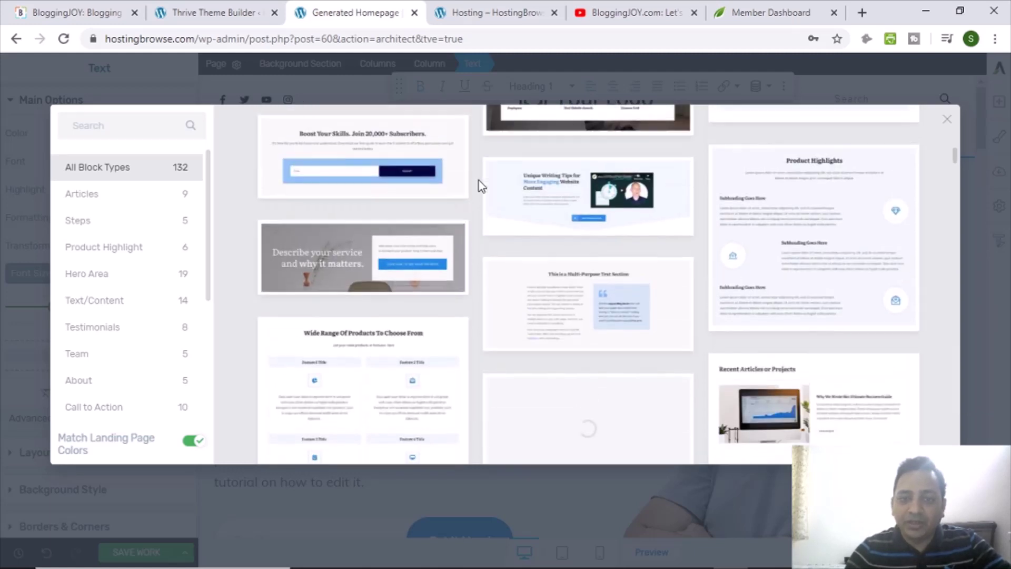
pyautogui.scroll(2, 480, 185)
pyautogui.click(538, 277)
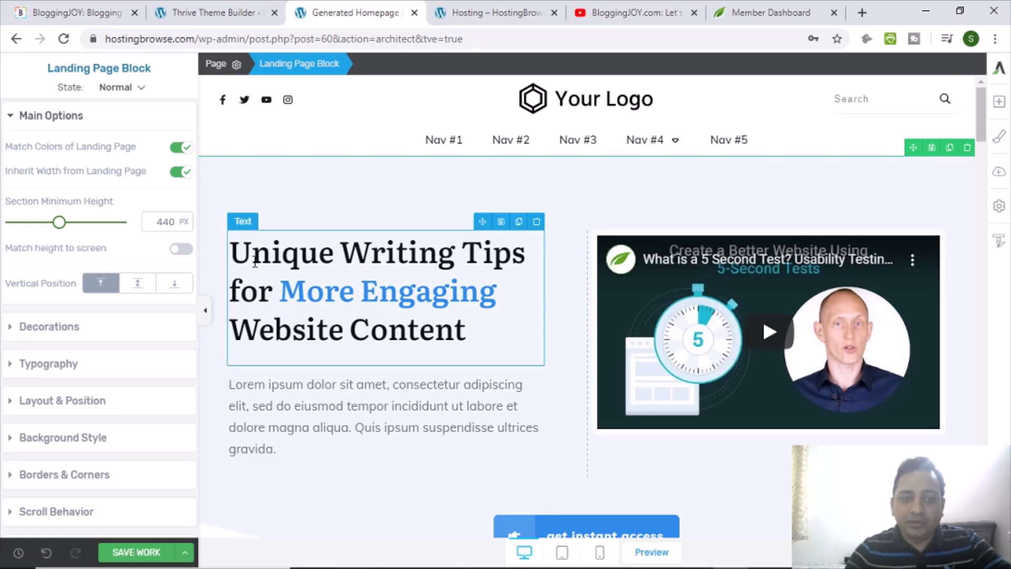
# Rewrite the block heading to 'Searching For The Best WordPress Hosting For Your Blog?'.
pyautogui.moveTo(255, 262); pyautogui.dragTo(271, 286)
pyautogui.write('Searching For ')
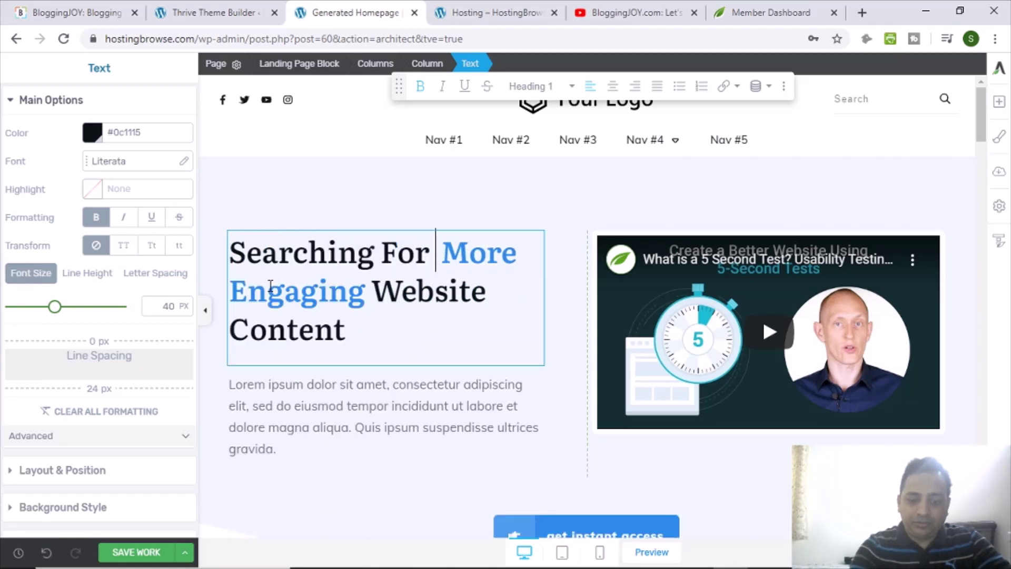
pyautogui.write('The')
pyautogui.moveTo(291, 291); pyautogui.dragTo(509, 303)
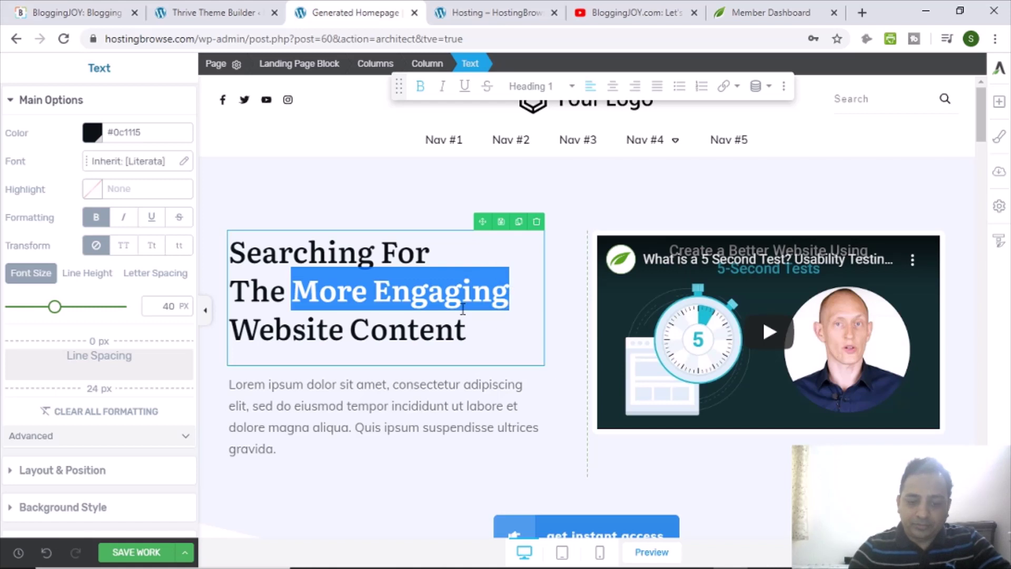
pyautogui.write('Best W')
pyautogui.write('ordPress H')
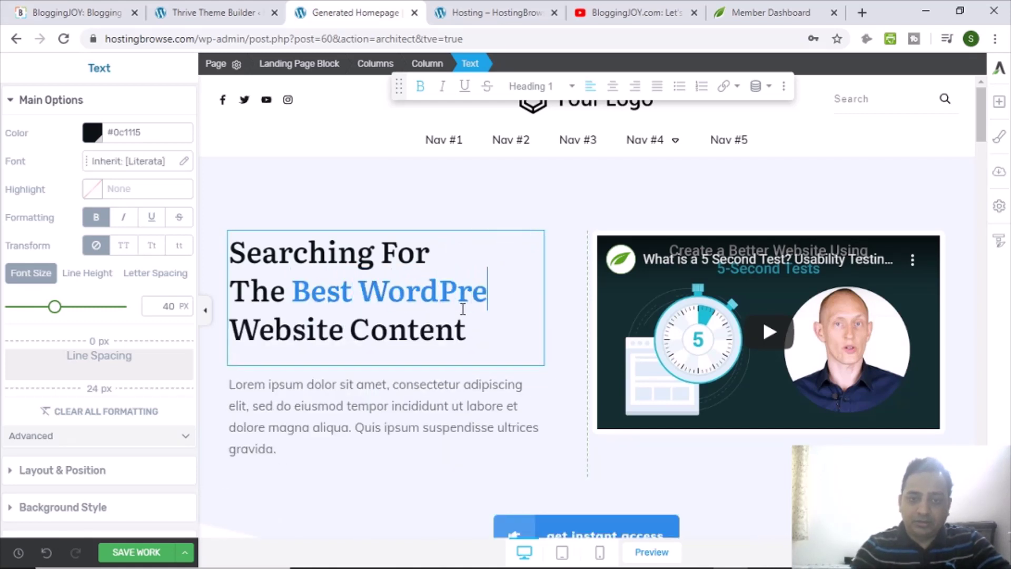
pyautogui.write('osting')
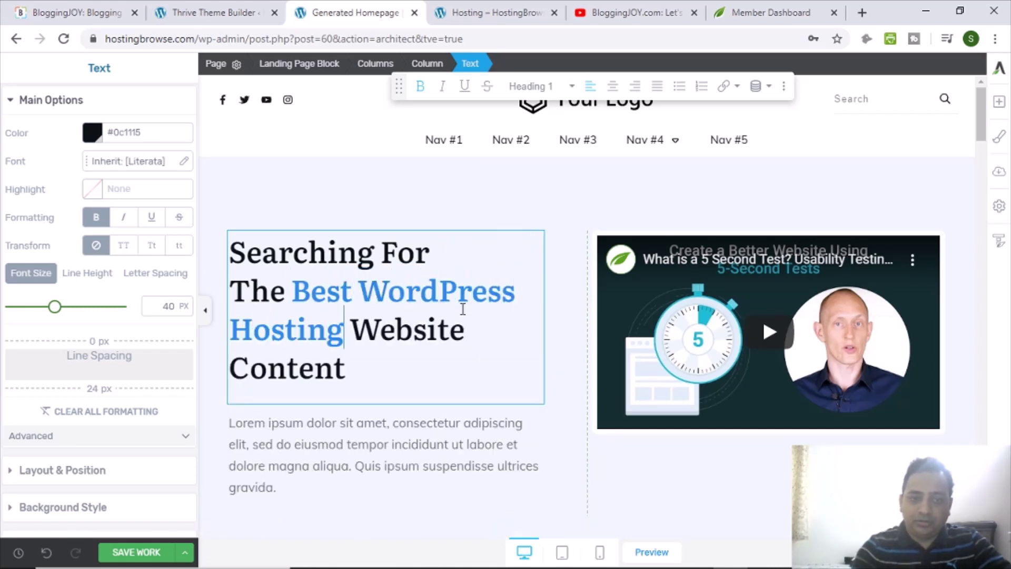
pyautogui.hotkey('ctrl', 'shift', 'End')
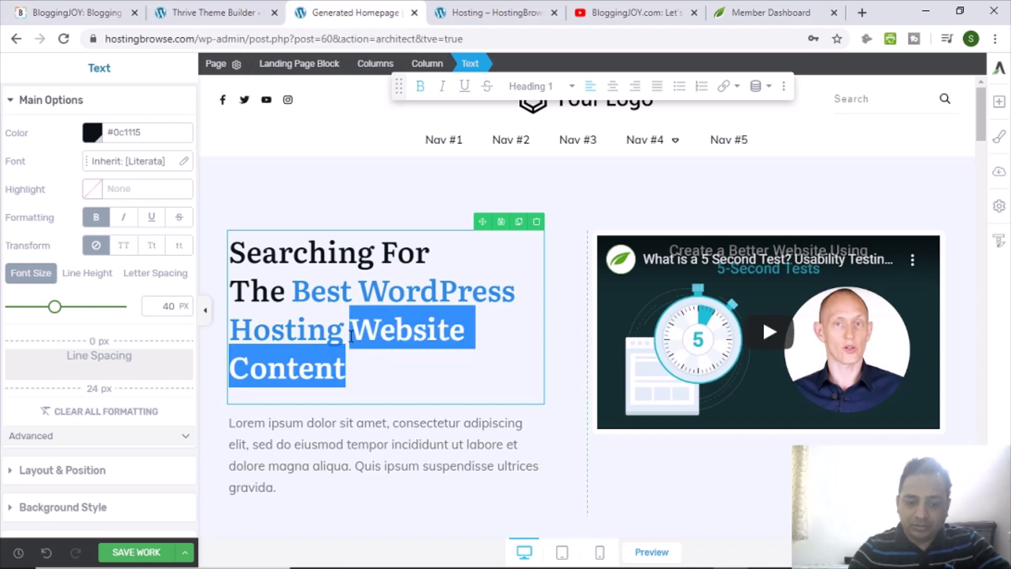
pyautogui.write('For Your Blog?')
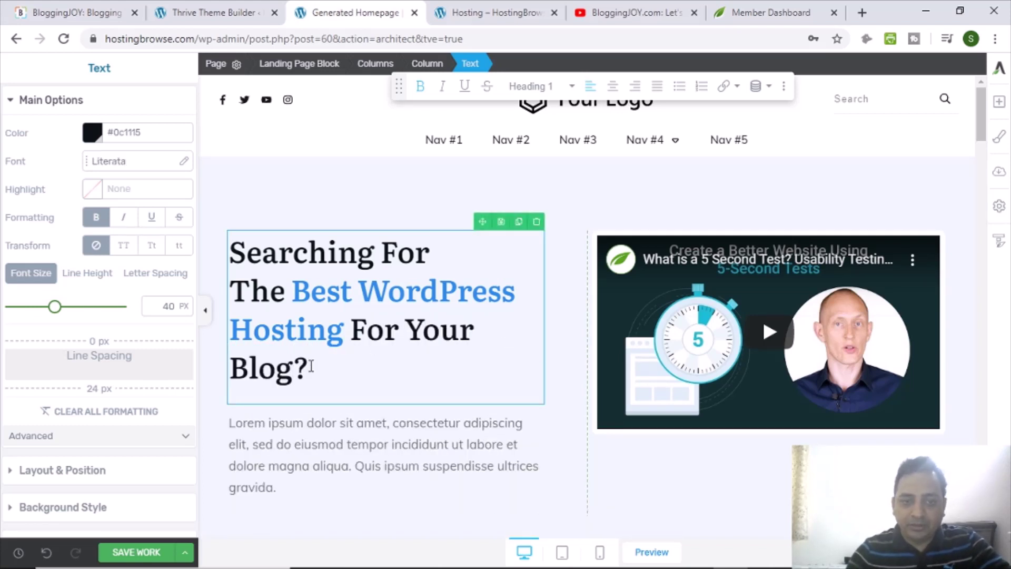
# Shrink the whole heading from 40 to 35 px and save the work.
pyautogui.moveTo(311, 367); pyautogui.dragTo(325, 216)
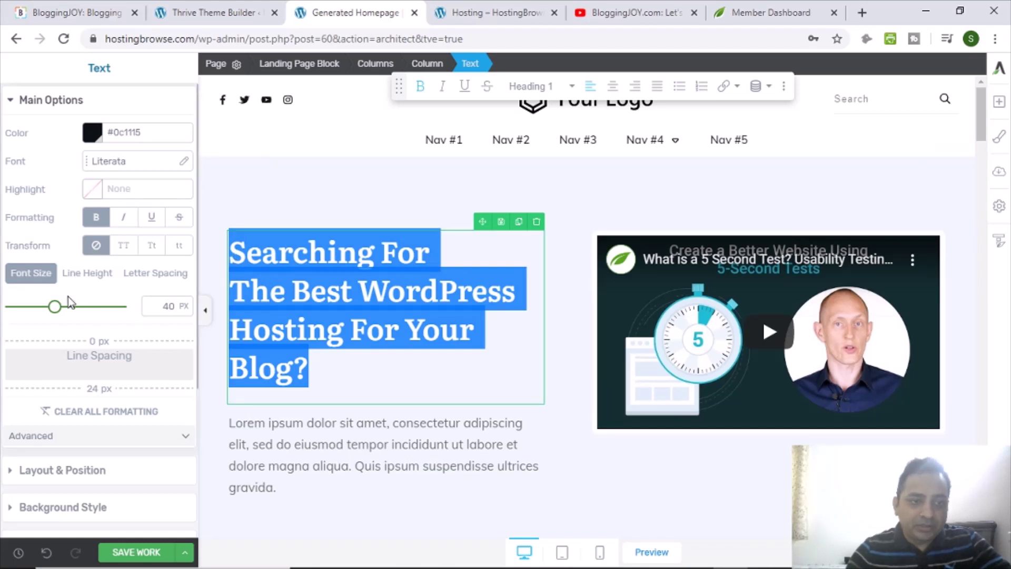
pyautogui.moveTo(58, 315); pyautogui.dragTo(51, 315)
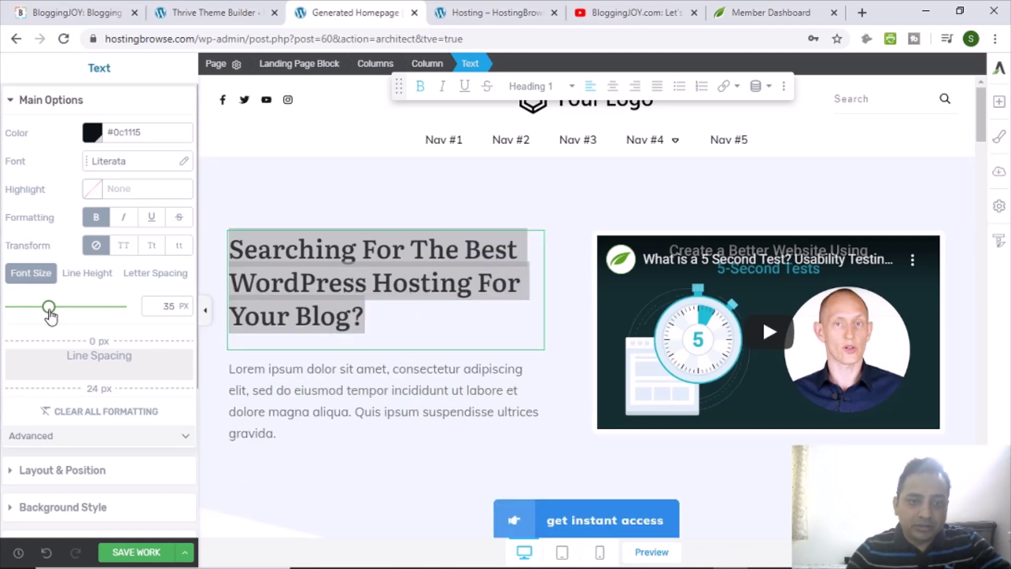
pyautogui.click(428, 309)
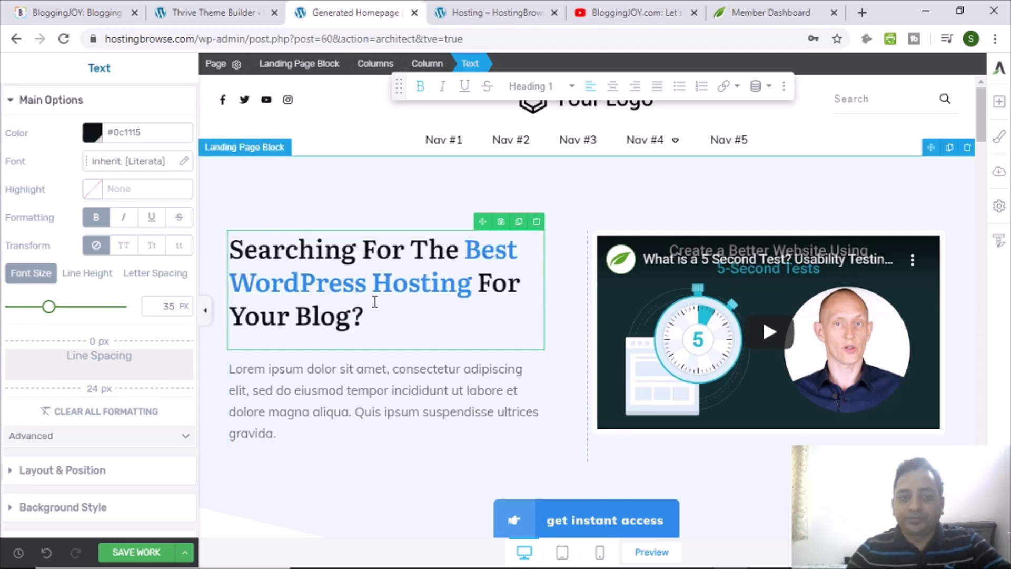
pyautogui.click(146, 555)
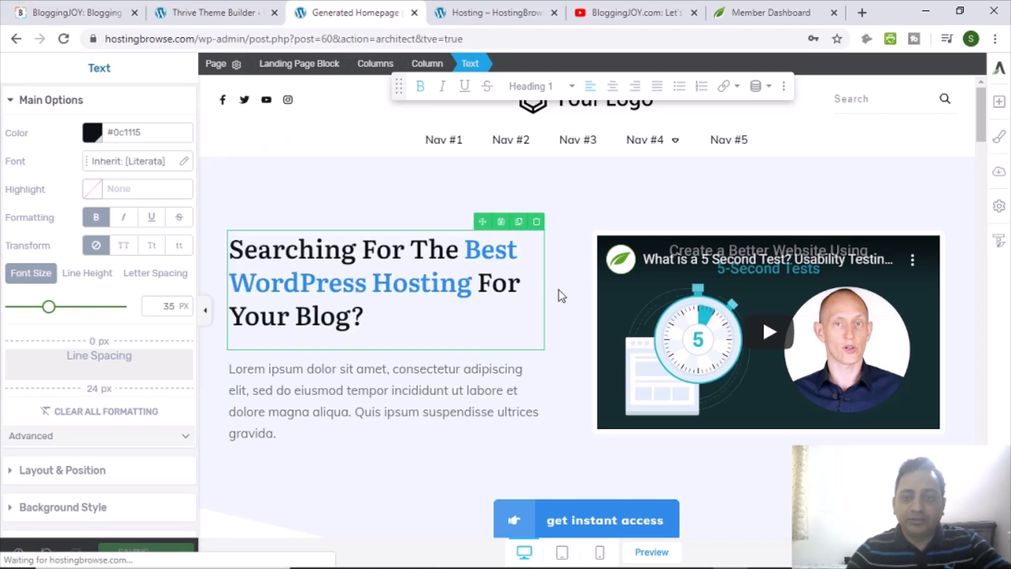
# Reload the live Hosting – HostingBrowse homepage and scroll to check the new hosting headline.
pyautogui.click(485, 13)
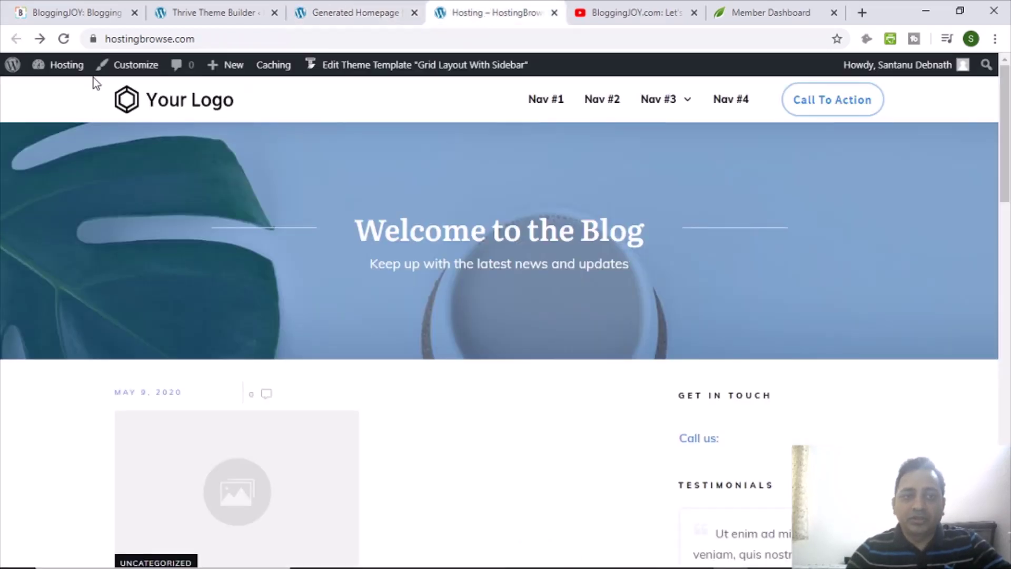
pyautogui.click(65, 40)
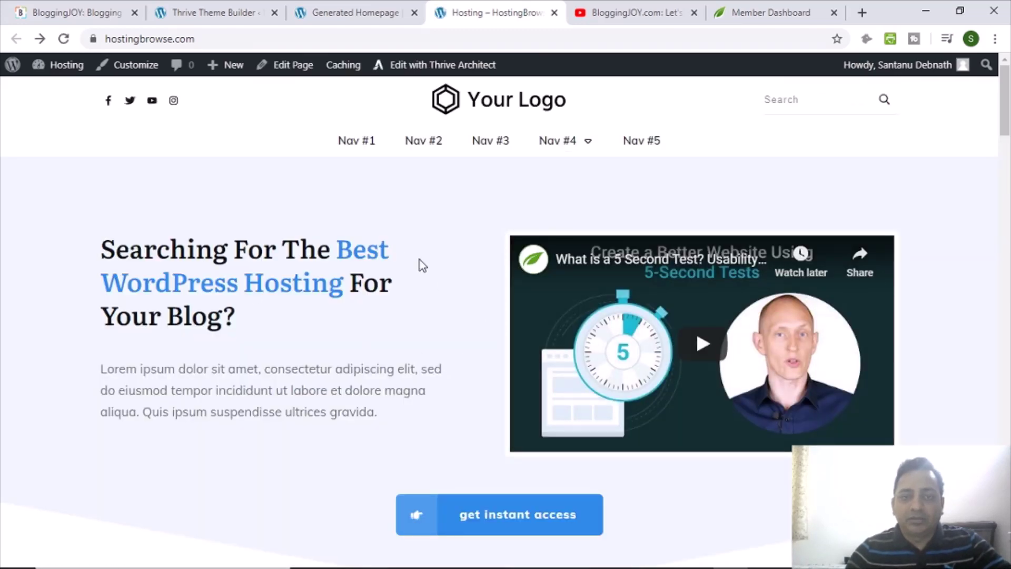
pyautogui.scroll(-4, 426, 275)
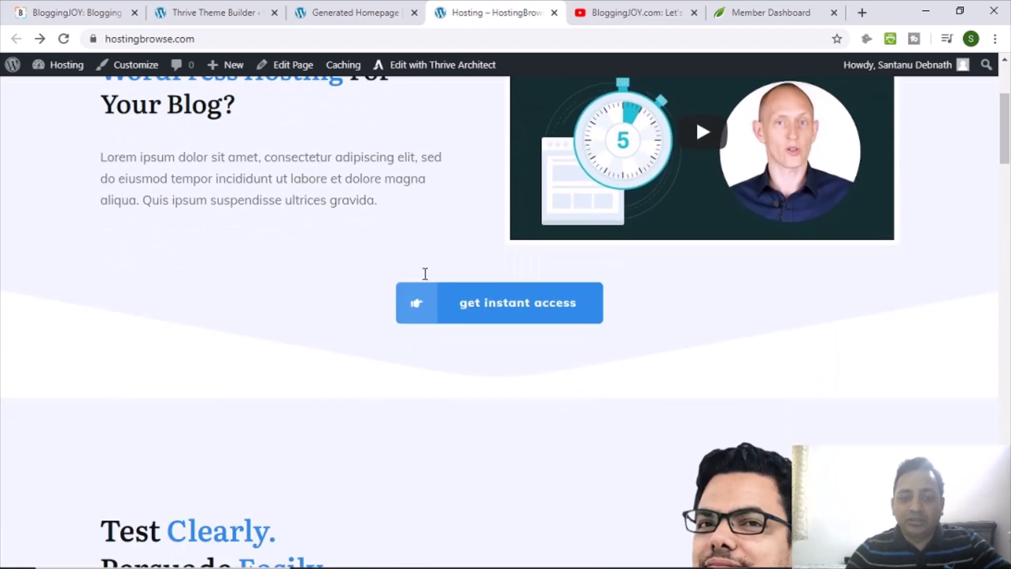
pyautogui.scroll(4, 636, 359)
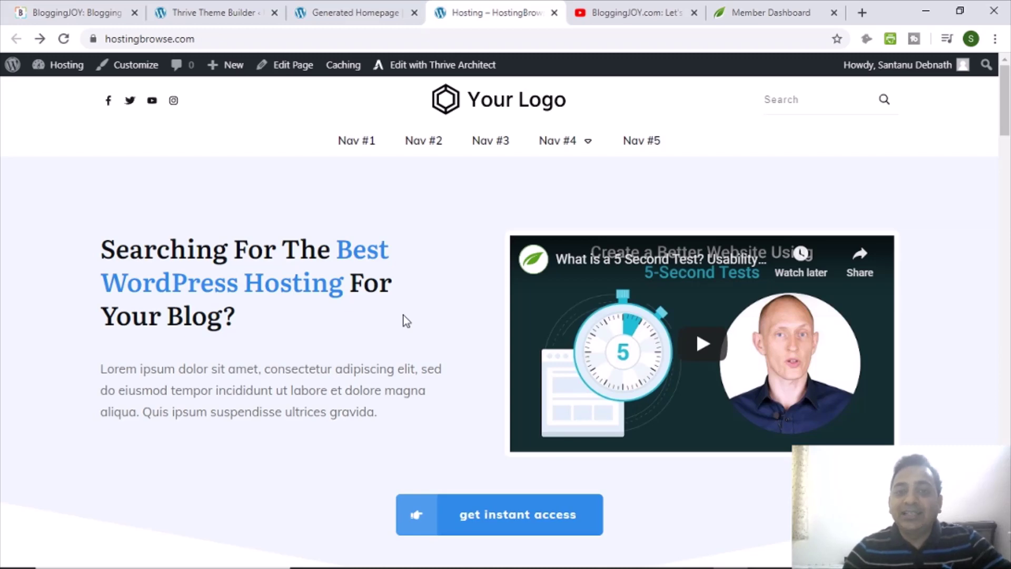
pyautogui.scroll(-8, 358, 338)
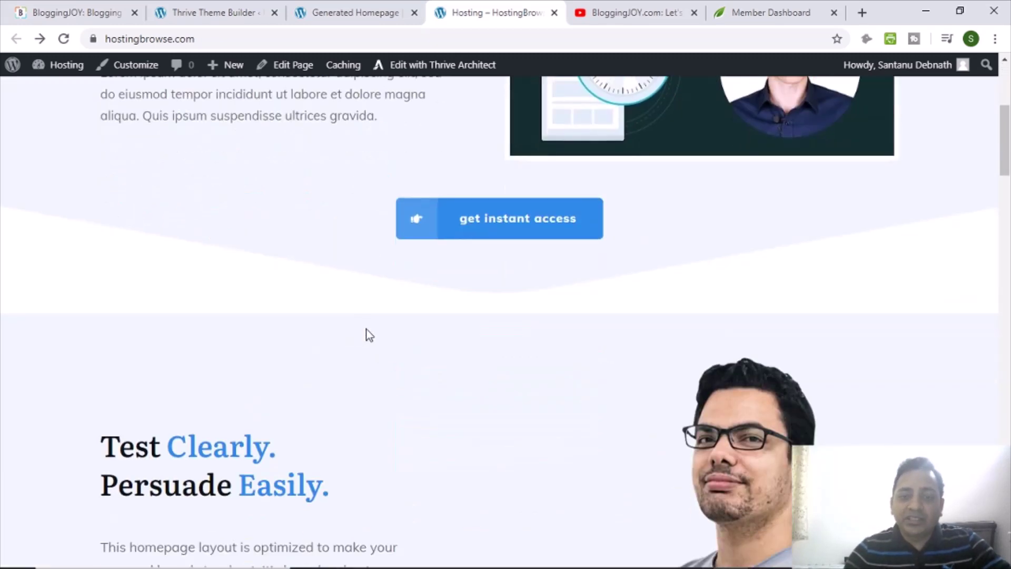
pyautogui.scroll(8, 377, 339)
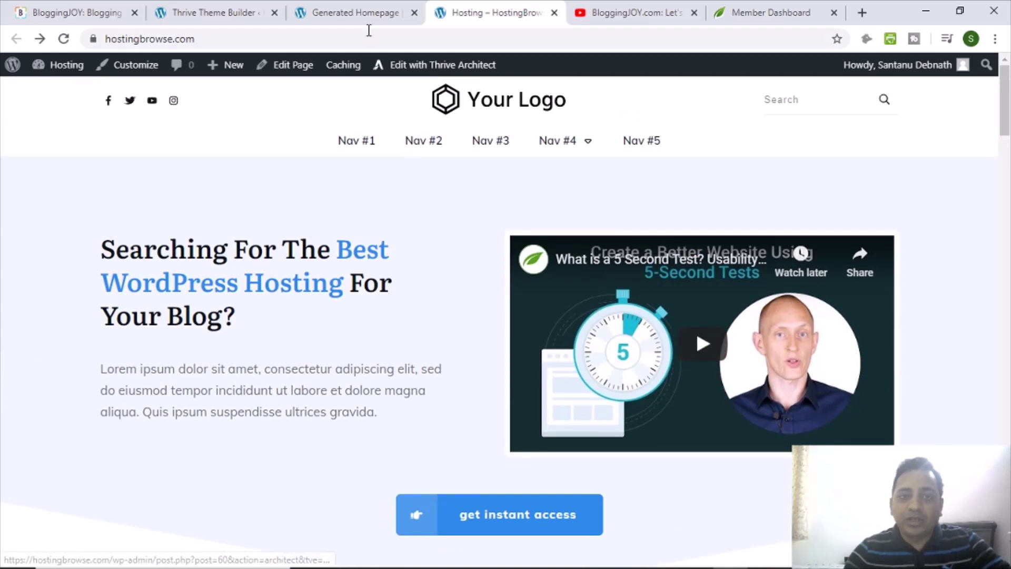
# Compare the live homepage against the homepage editor, ending back on the live site.
pyautogui.click(354, 15)
pyautogui.scroll(-7, 574, 349)
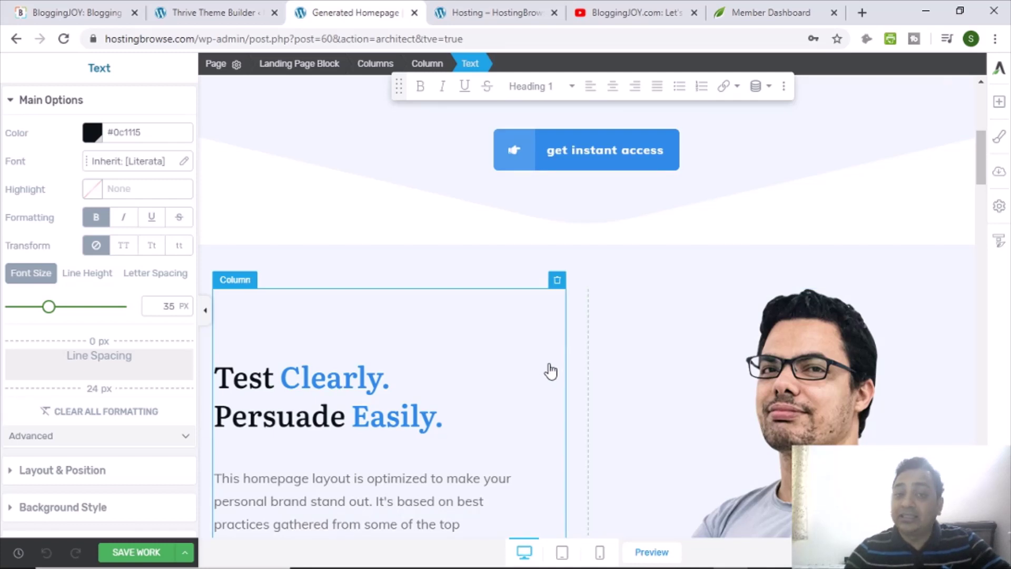
pyautogui.scroll(7, 546, 373)
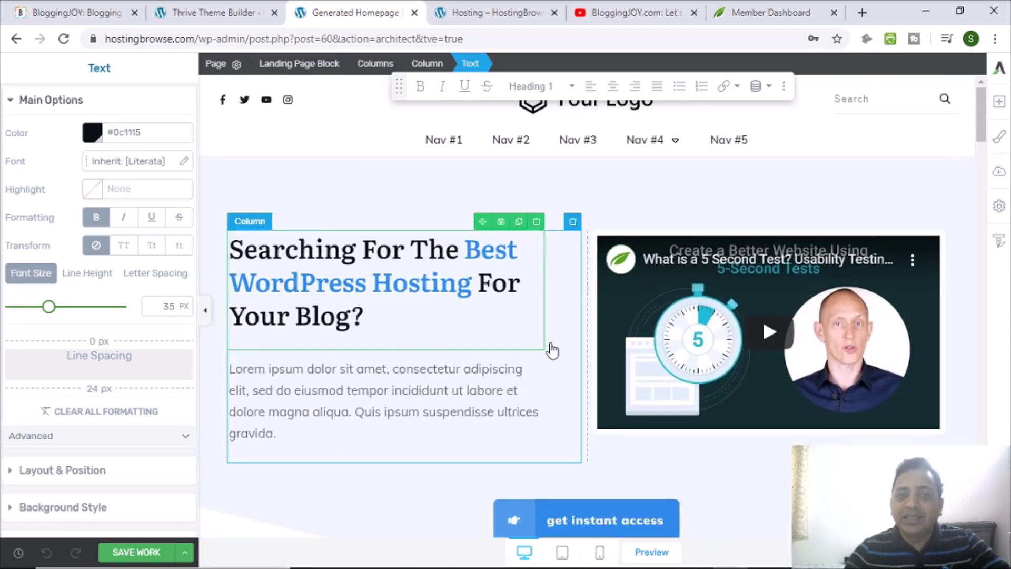
pyautogui.click(464, 13)
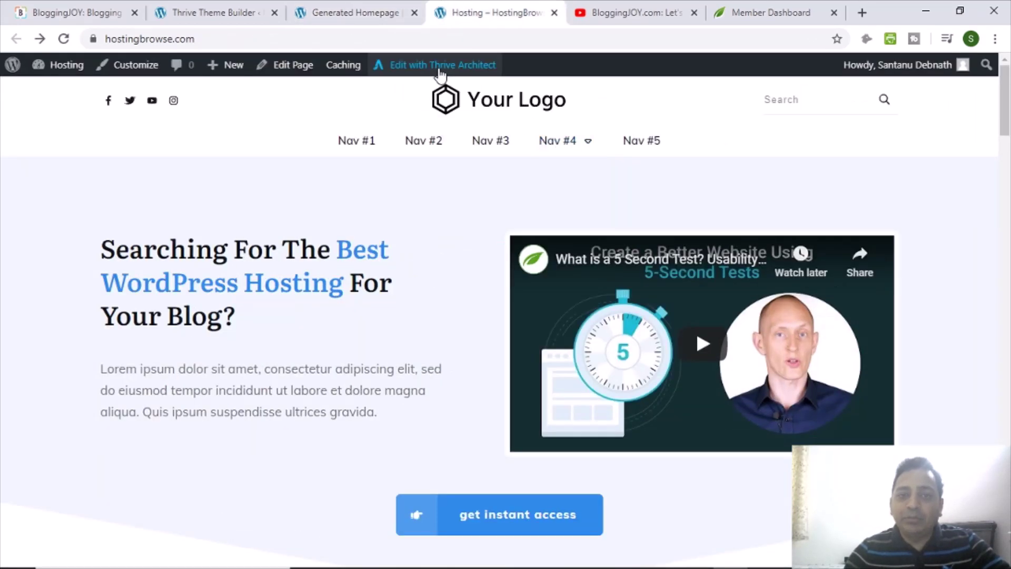